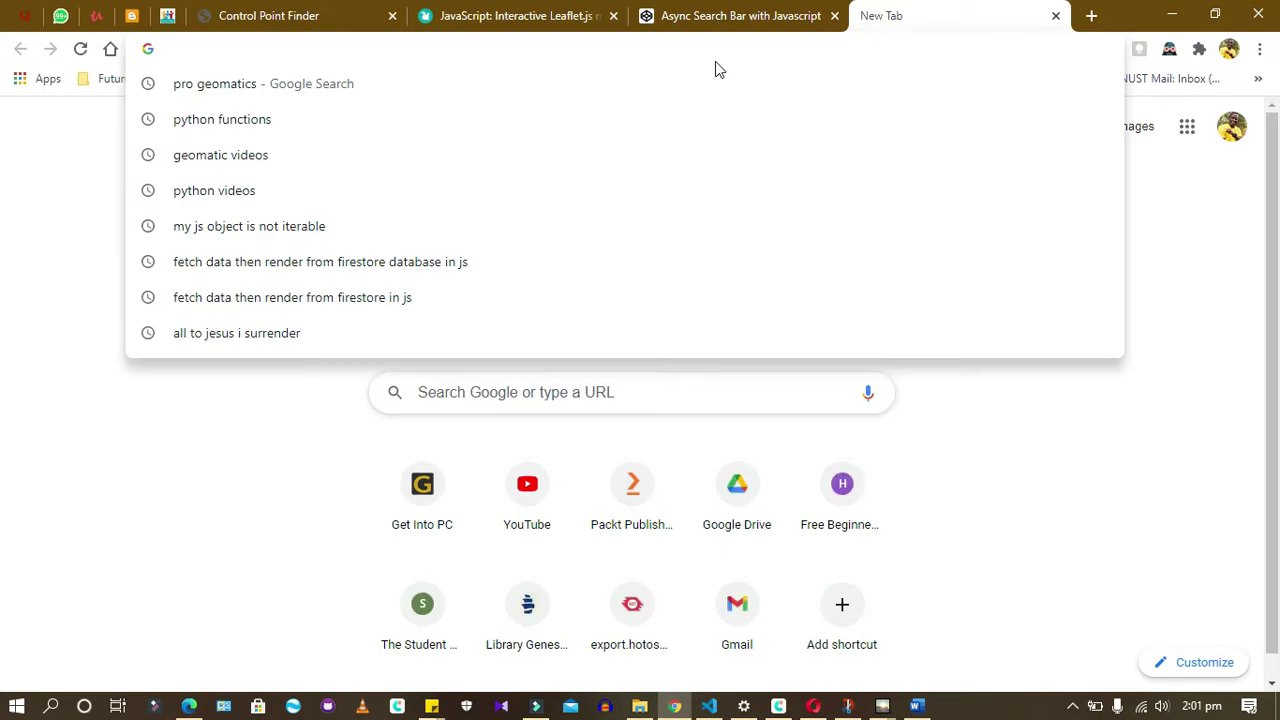
# Enter the search 'download qgis' in a new Chrome tab's address bar
pyautogui.write('t')
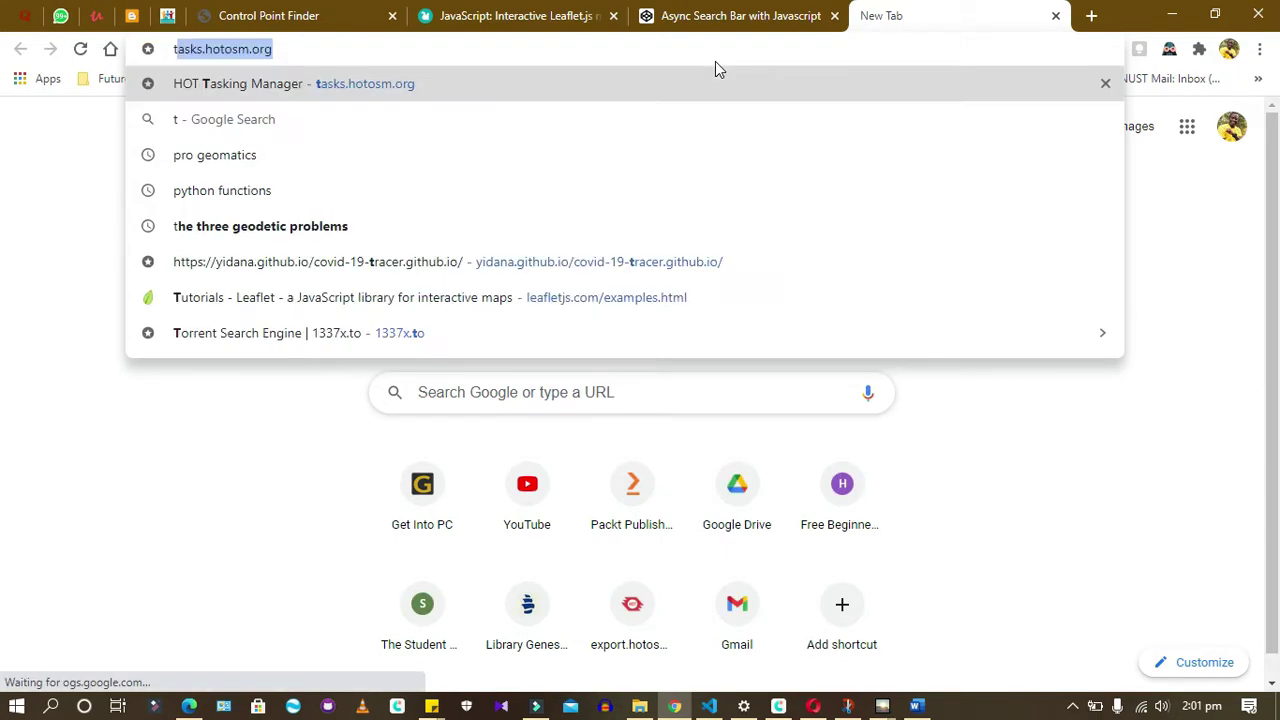
pyautogui.press('BackSpace')
pyautogui.press('BackSpace')
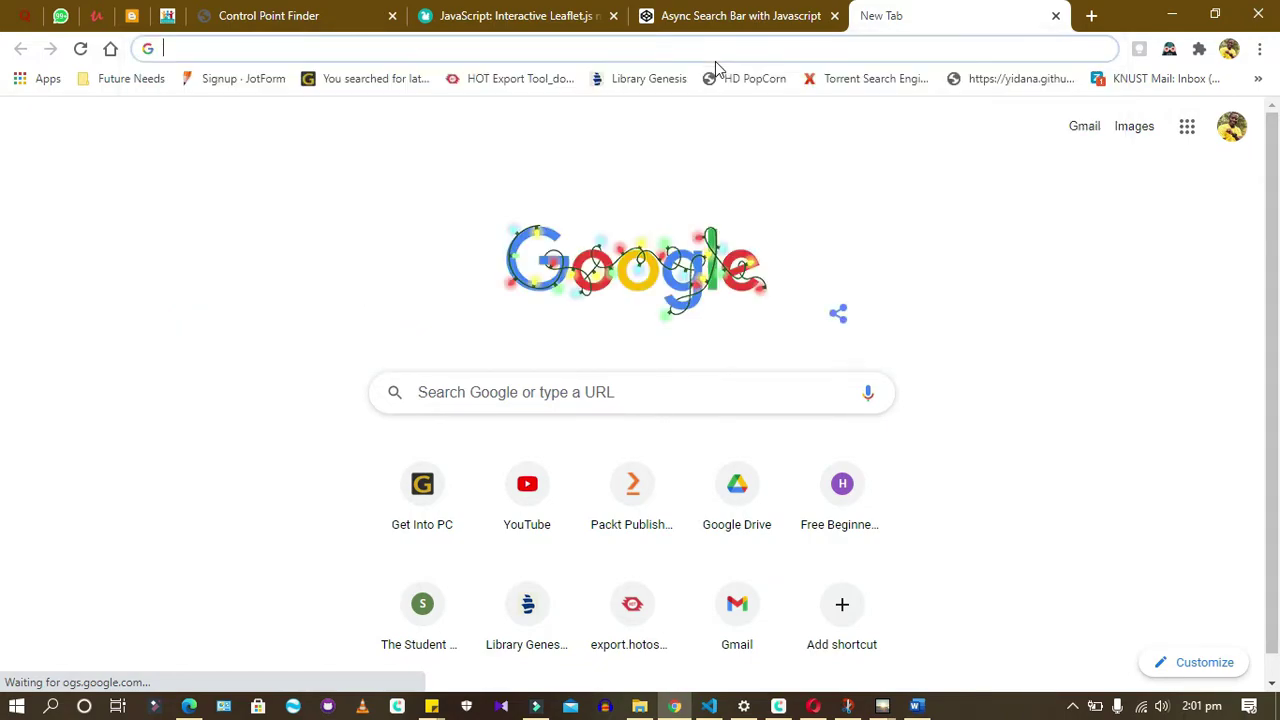
pyautogui.write('download')
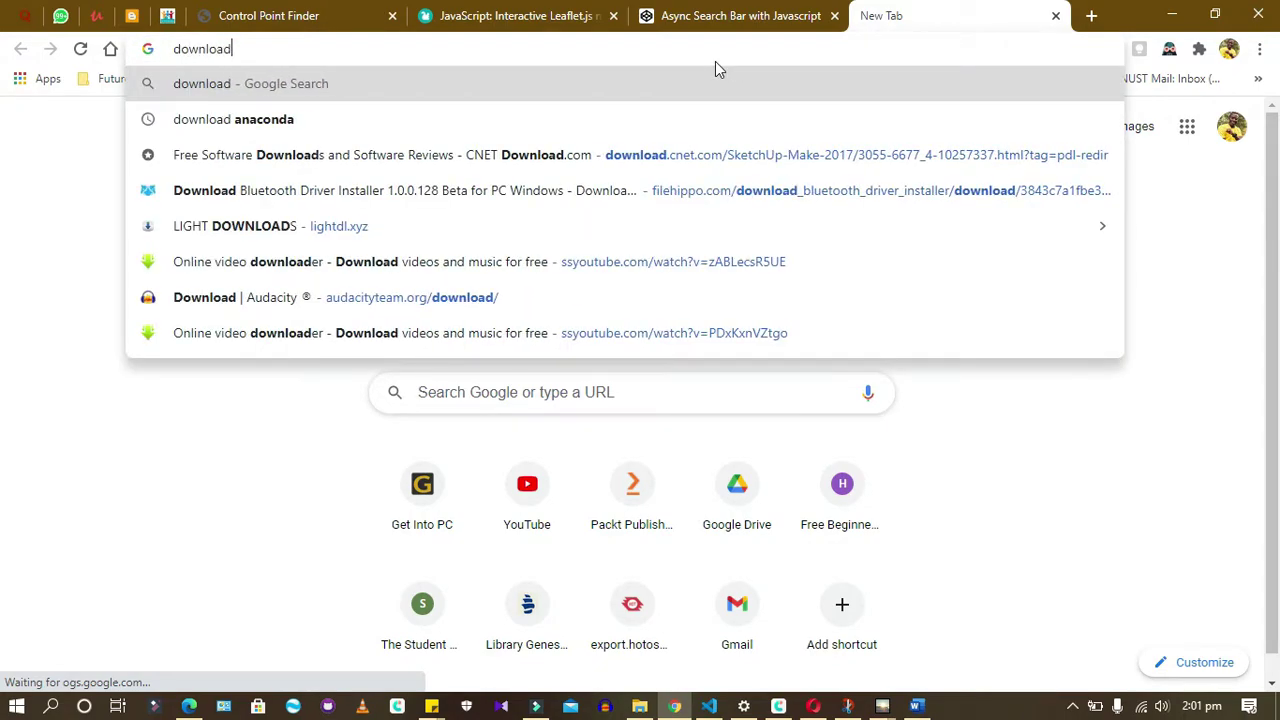
pyautogui.write(' qgis')
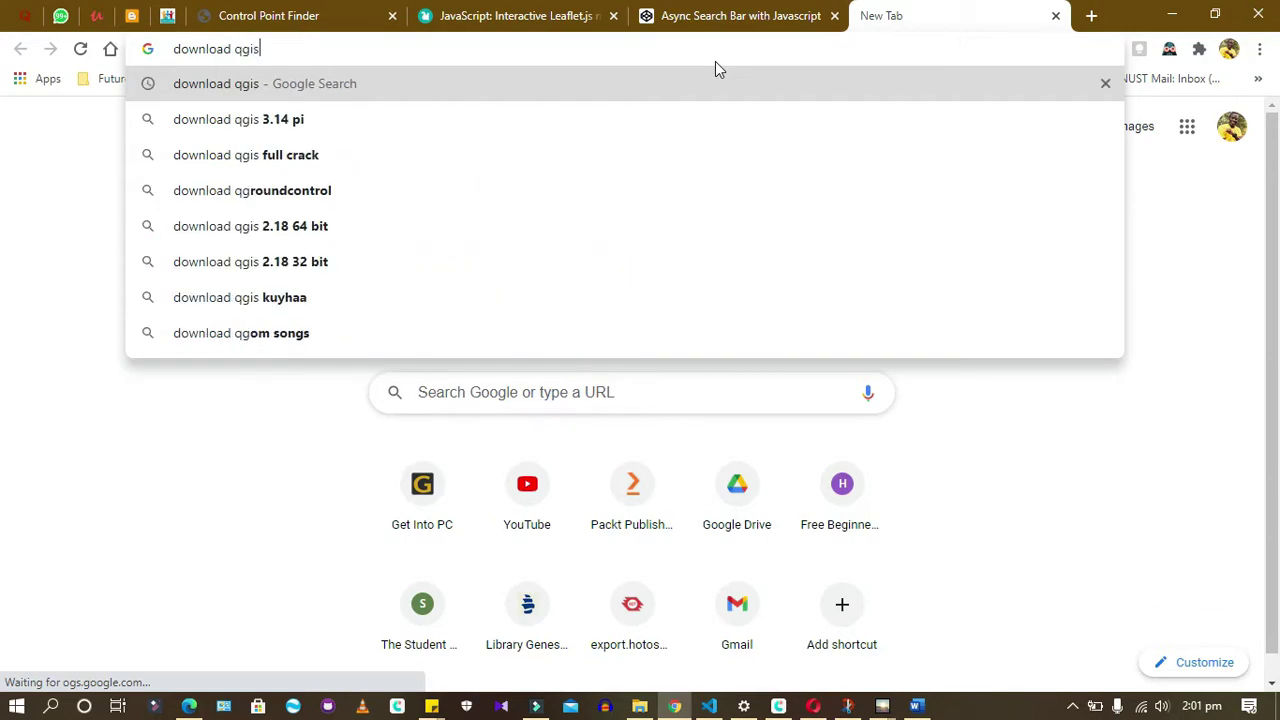
# Open the official Download QGIS page and scroll to its Windows installers
pyautogui.press('Return')
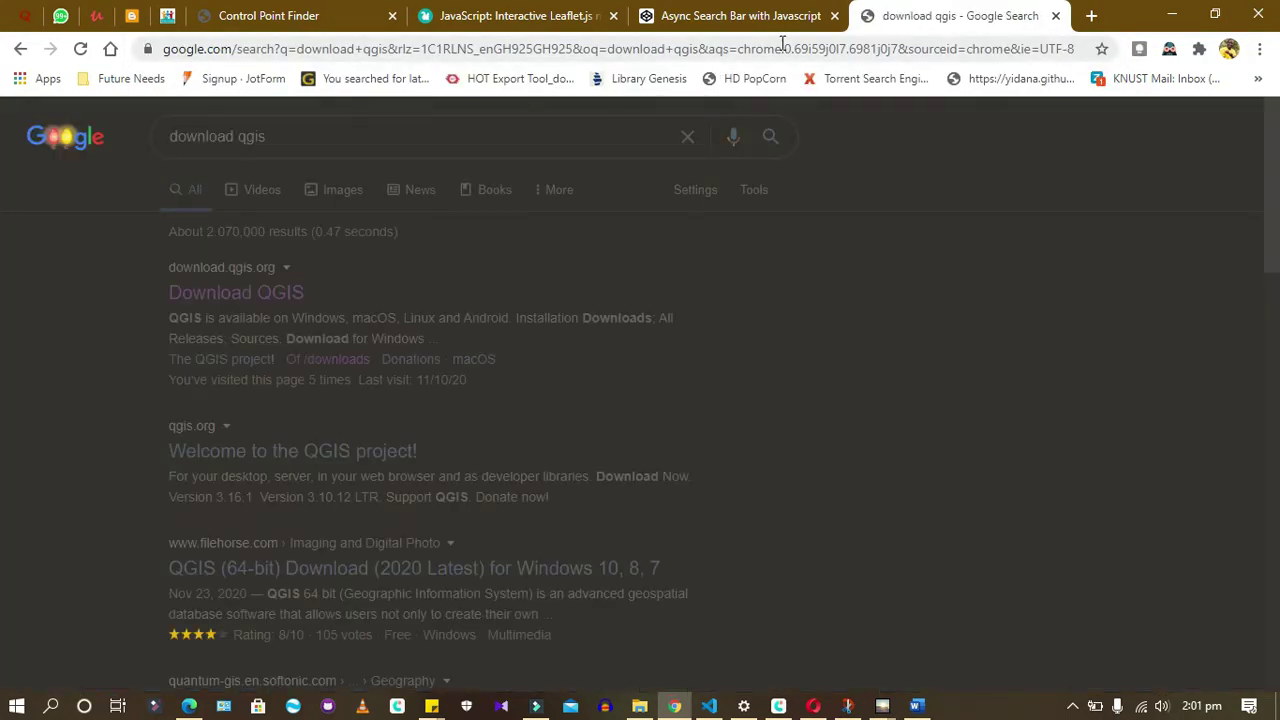
pyautogui.click(243, 294)
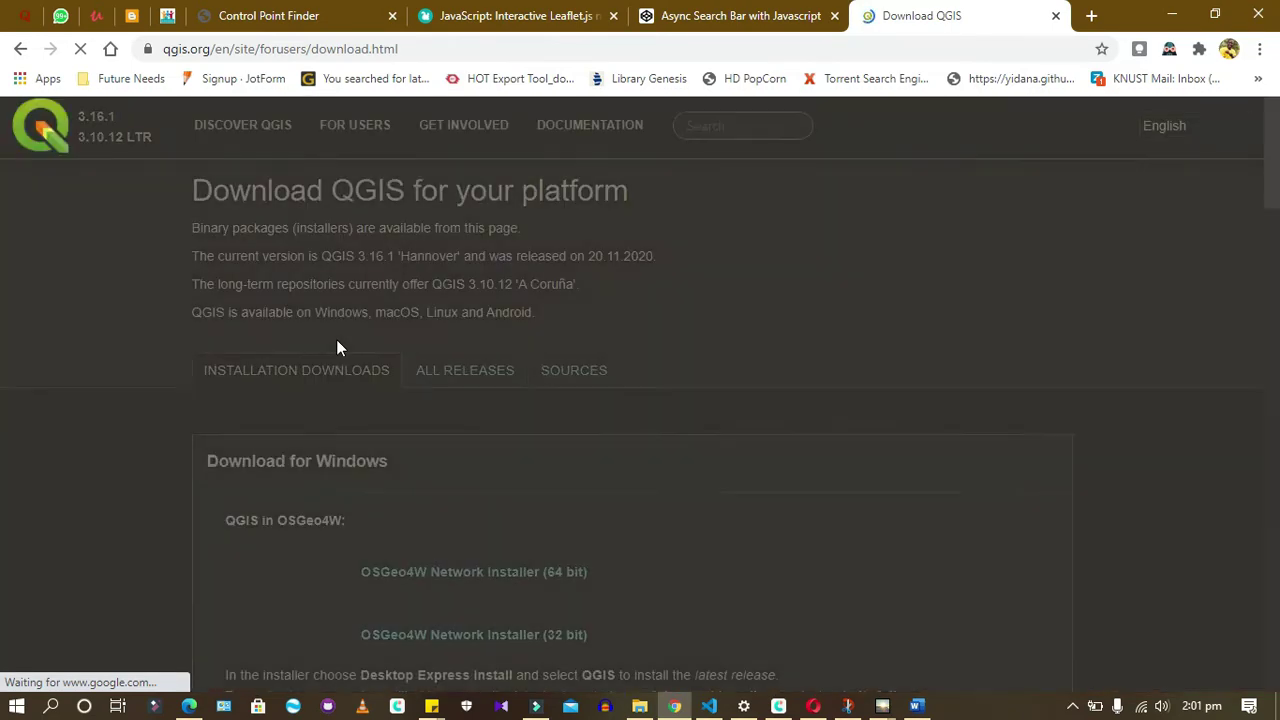
pyautogui.scroll(-1, 455, 540)
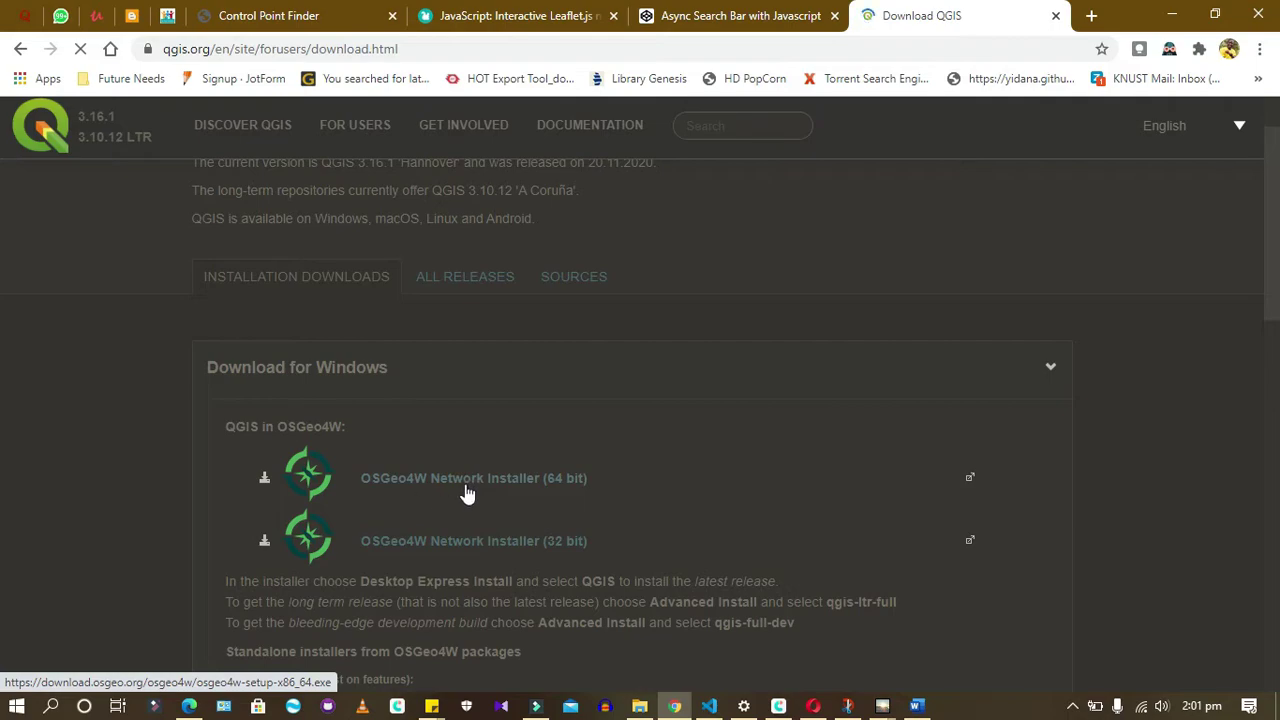
pyautogui.scroll(-3, 468, 490)
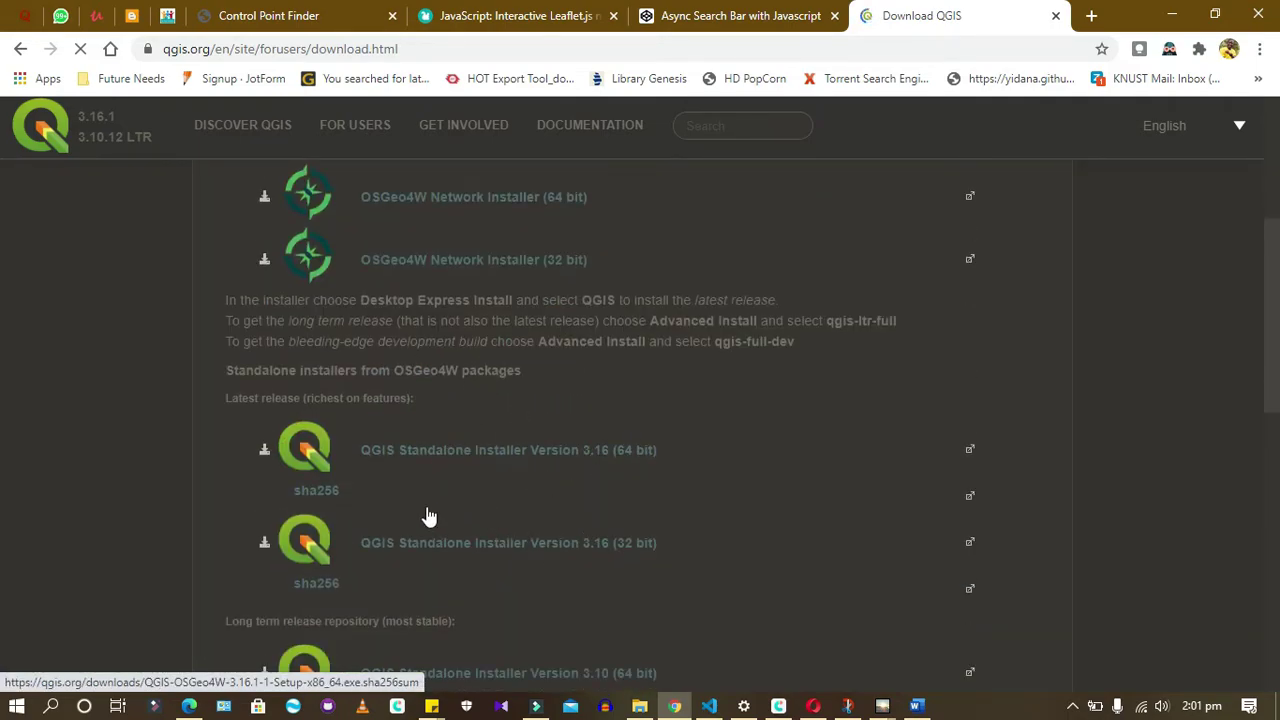
pyautogui.scroll(-2, 490, 490)
pyautogui.scroll(-2, 560, 540)
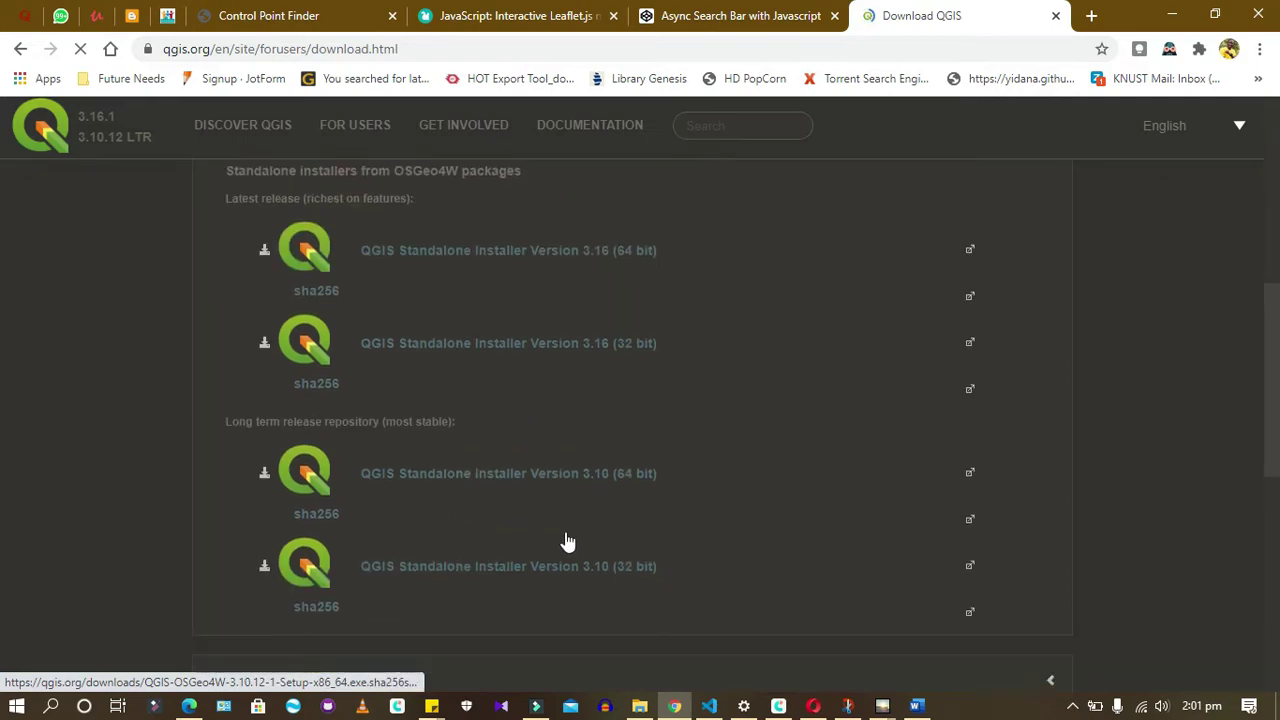
pyautogui.scroll(-2, 521, 470)
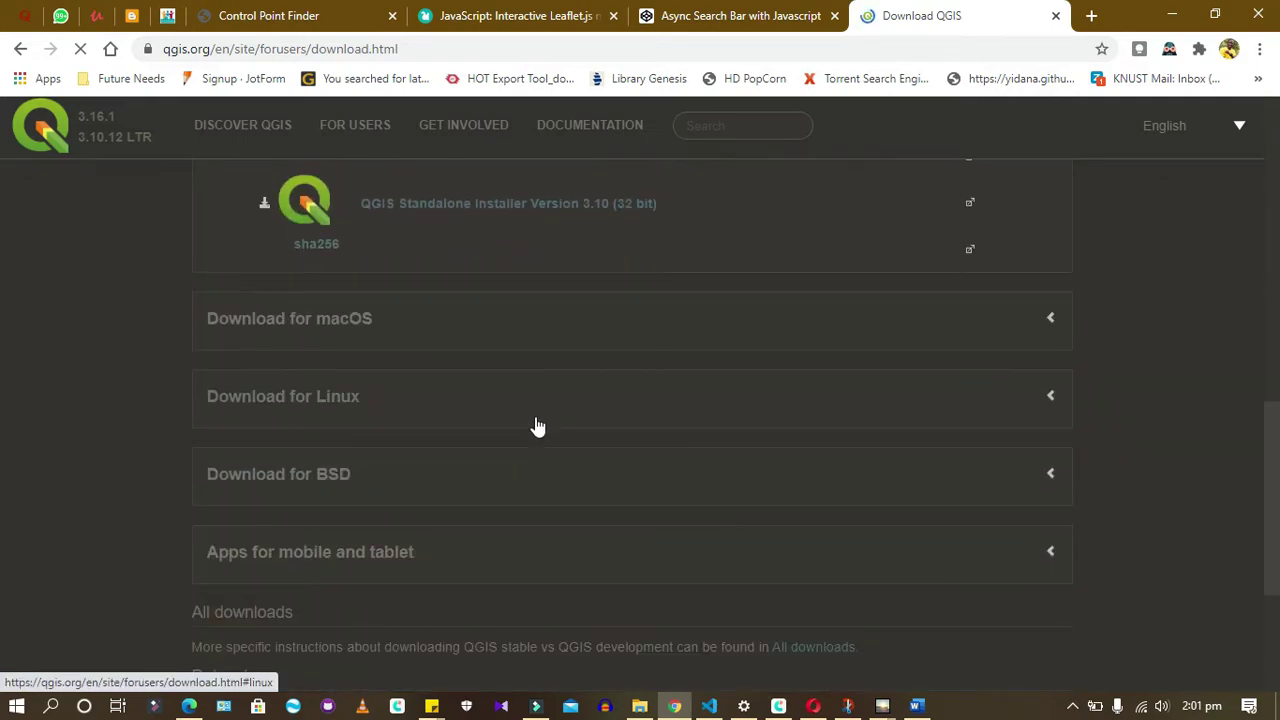
# Compare the QGIS 3.16 and 3.10 LTR standalone Windows installers
pyautogui.scroll(10, 535, 426)
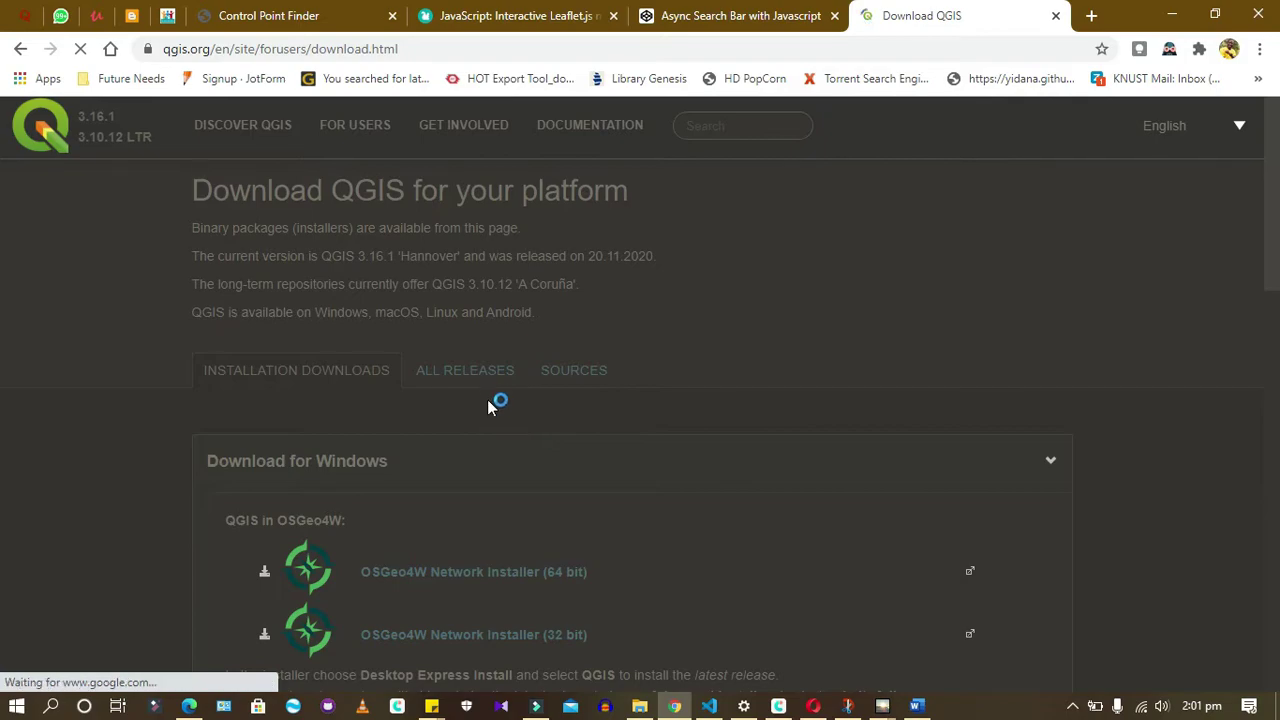
pyautogui.scroll(-2, 531, 478)
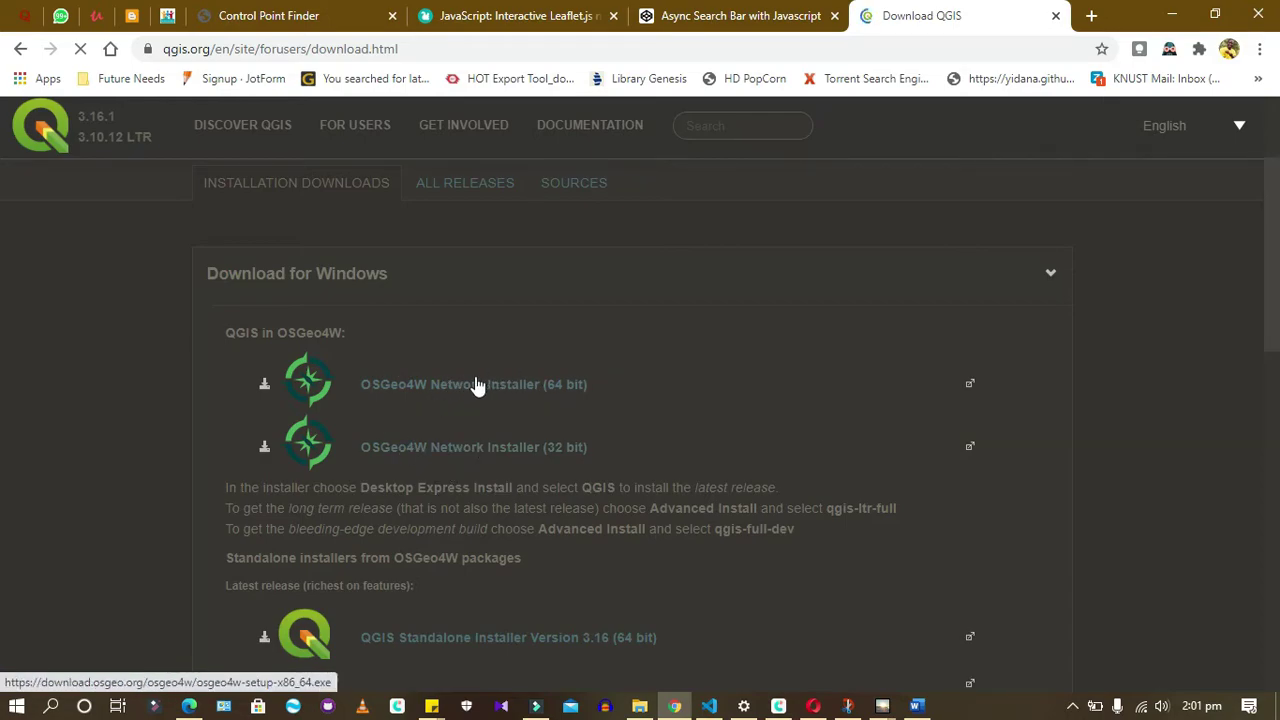
pyautogui.scroll(-1, 477, 386)
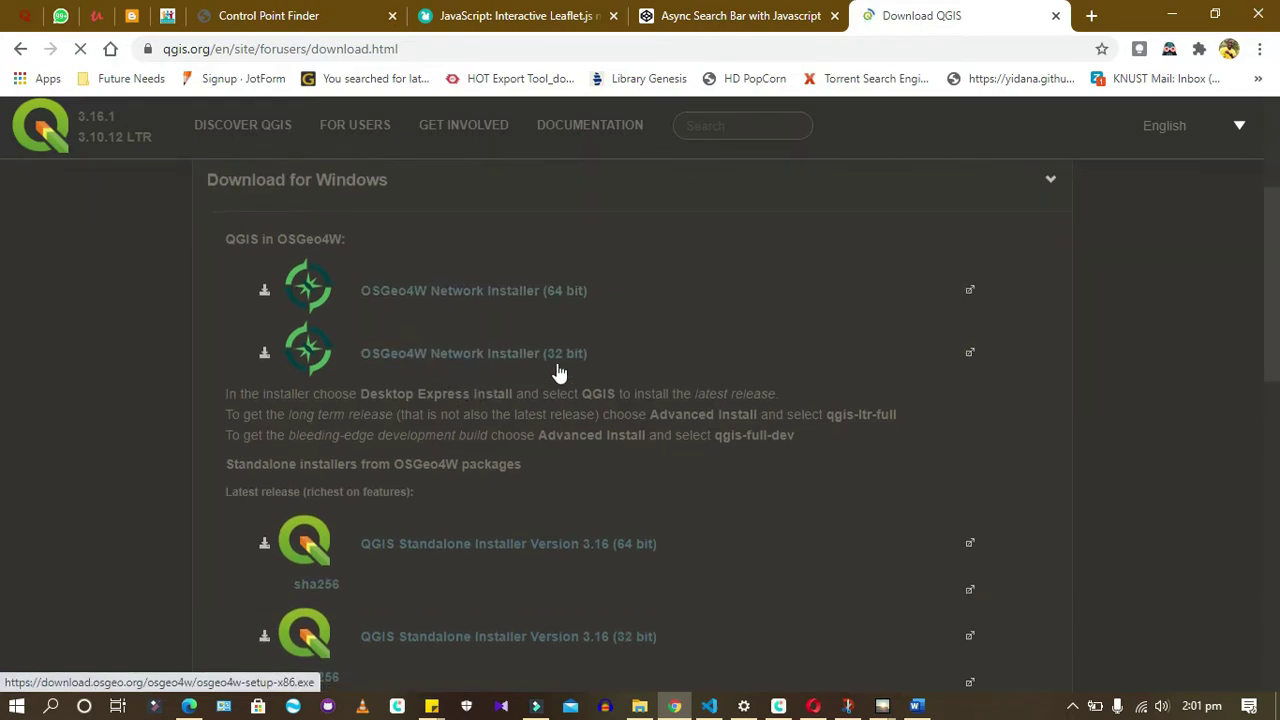
pyautogui.scroll(-1, 512, 475)
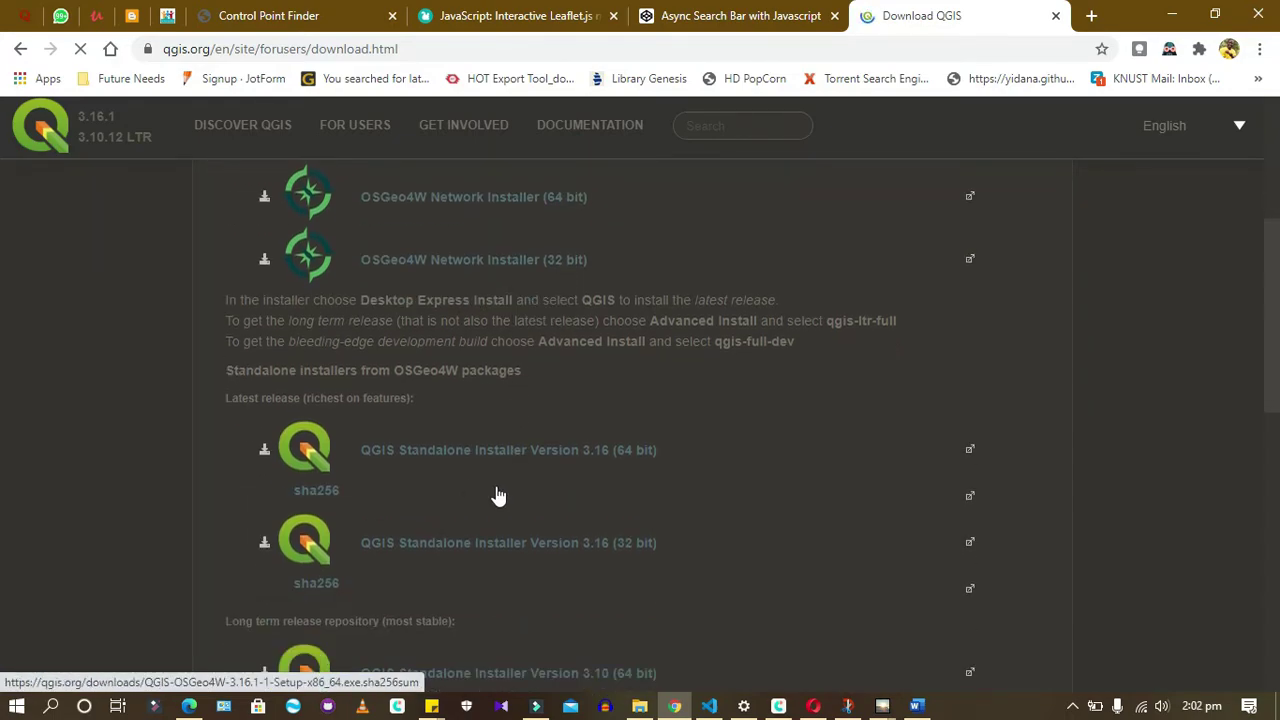
pyautogui.scroll(-2, 640, 500)
pyautogui.scroll(-2, 640, 520)
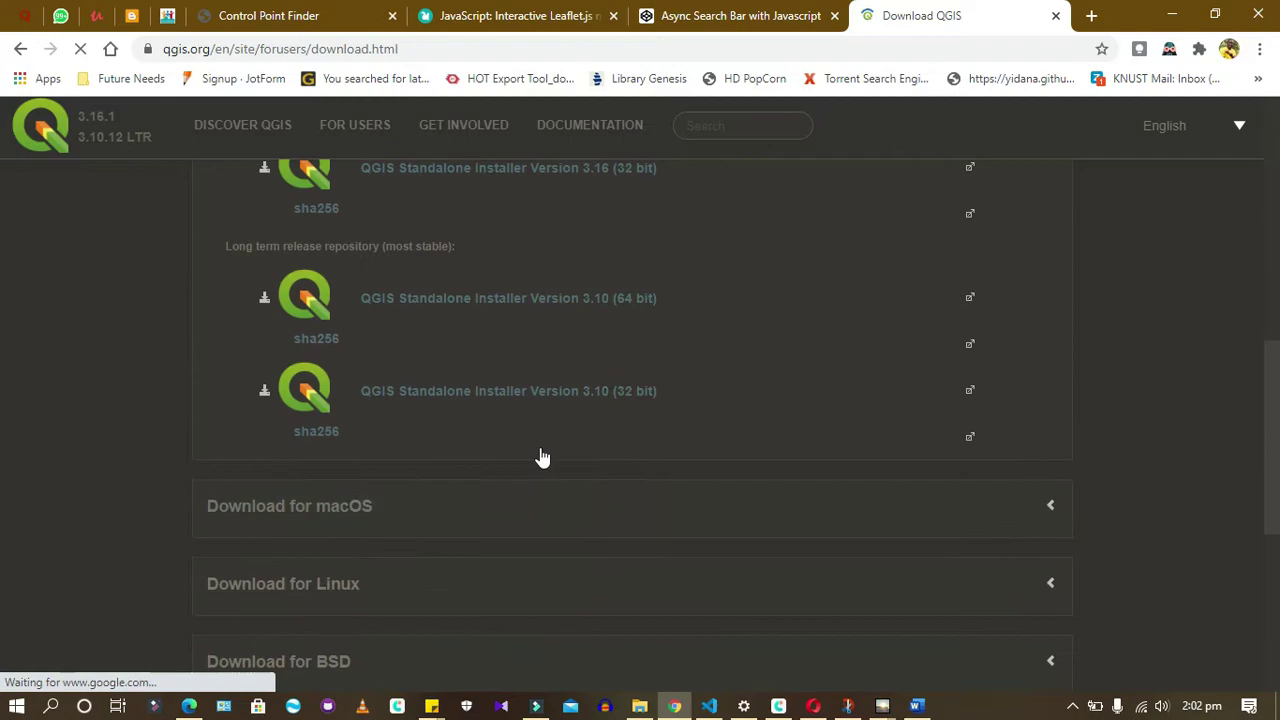
pyautogui.scroll(2, 345, 300)
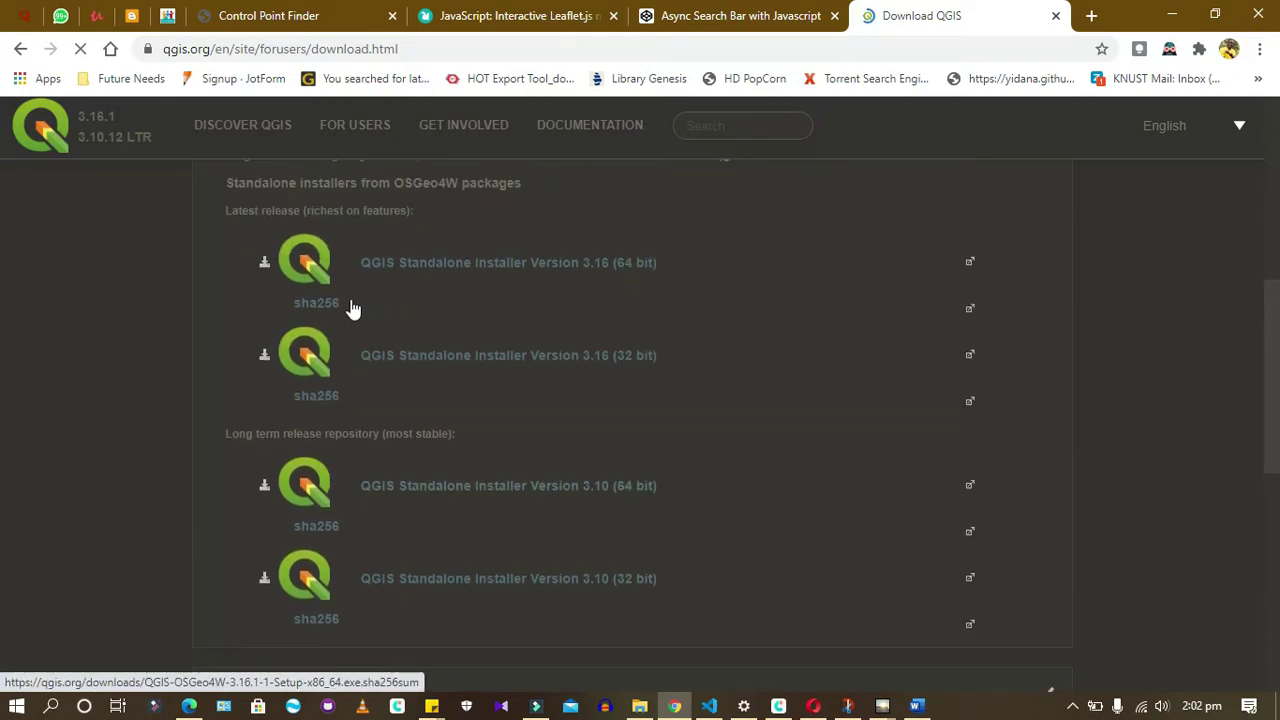
pyautogui.scroll(1, 352, 308)
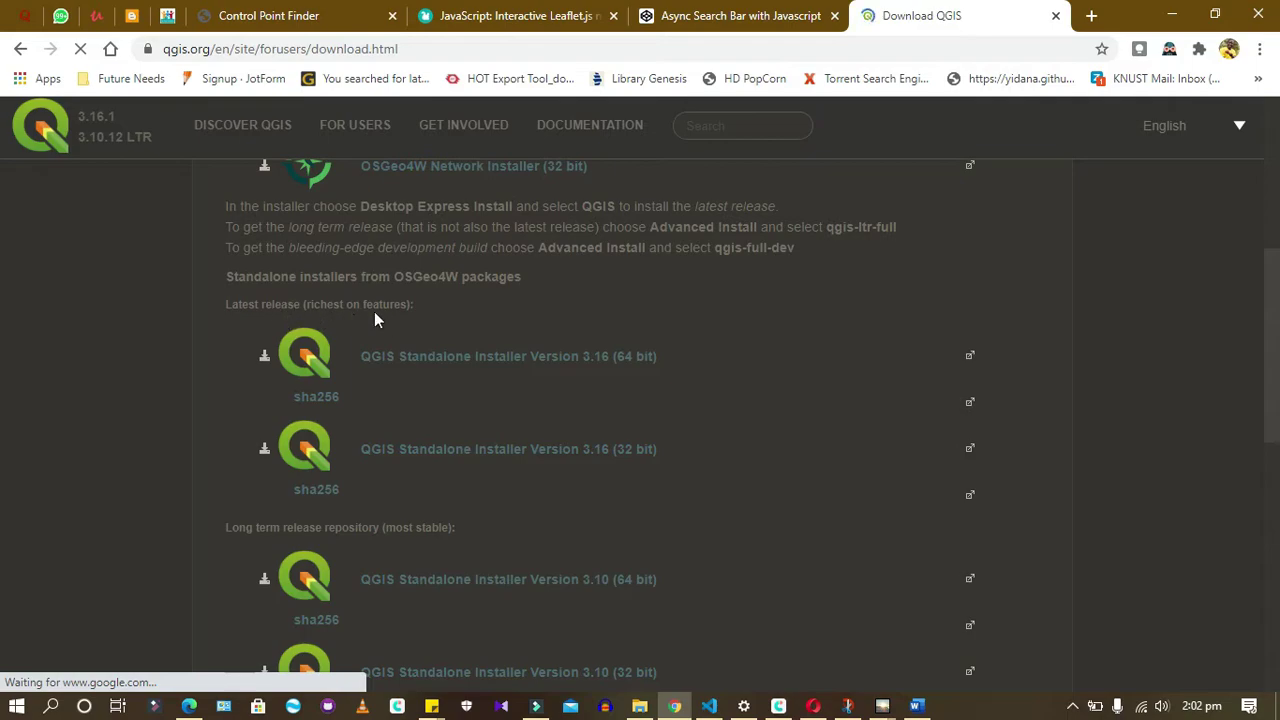
pyautogui.scroll(-2, 310, 318)
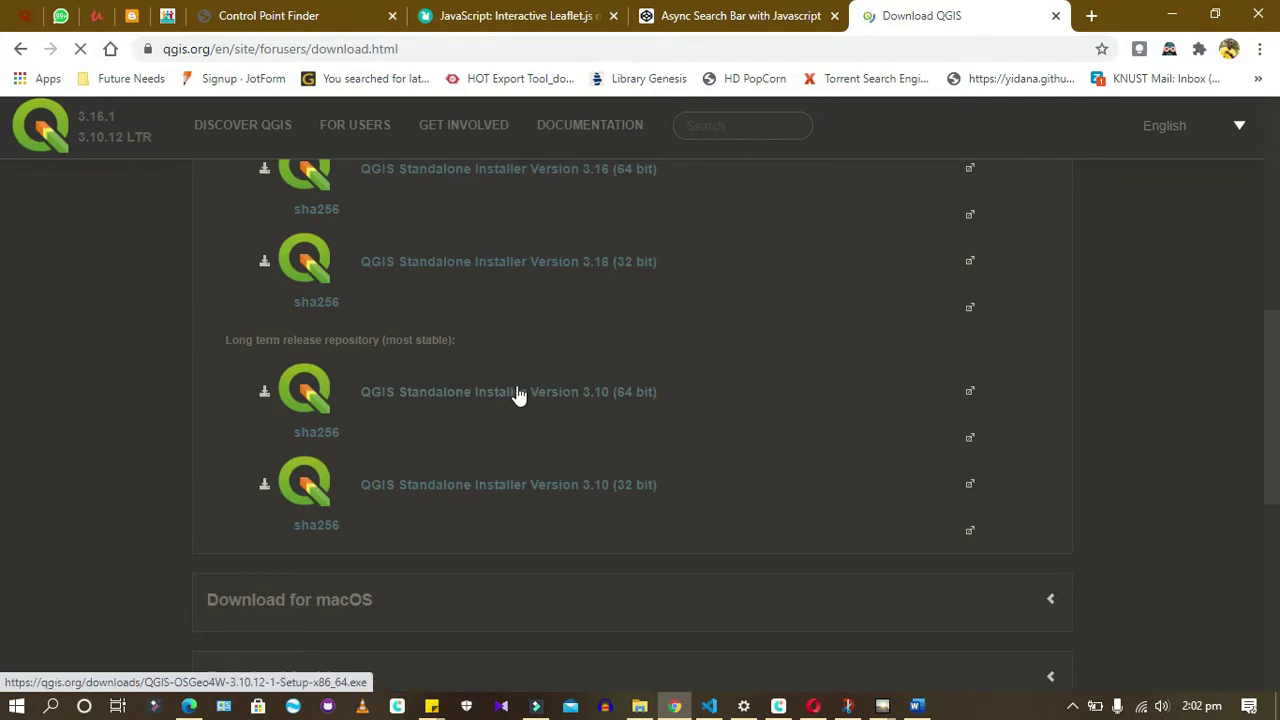
pyautogui.scroll(1, 403, 443)
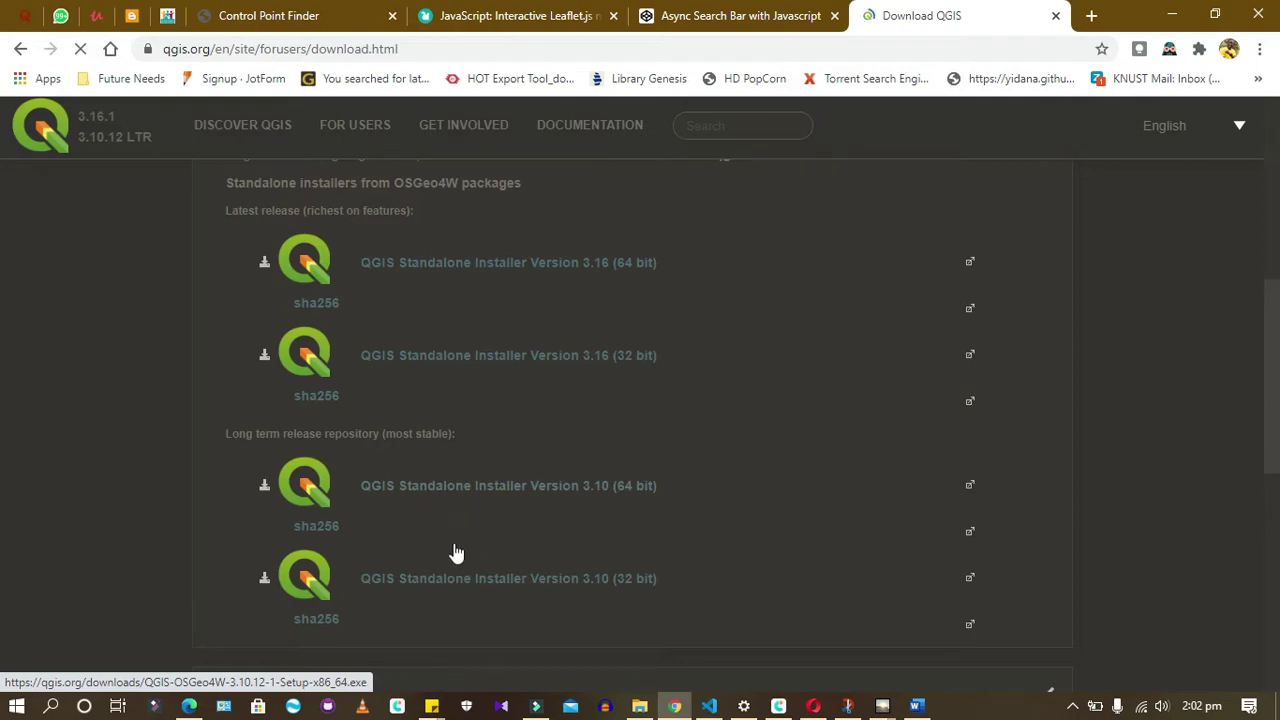
pyautogui.scroll(1, 460, 402)
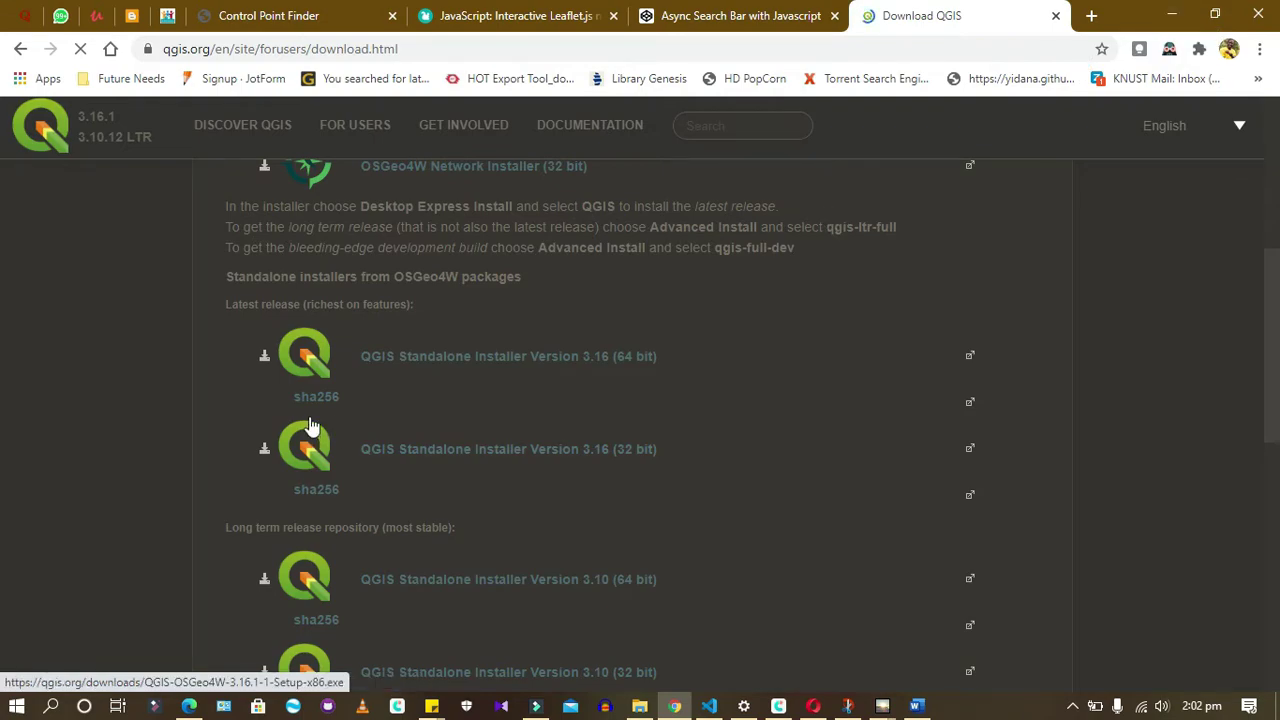
pyautogui.scroll(-1, 390, 540)
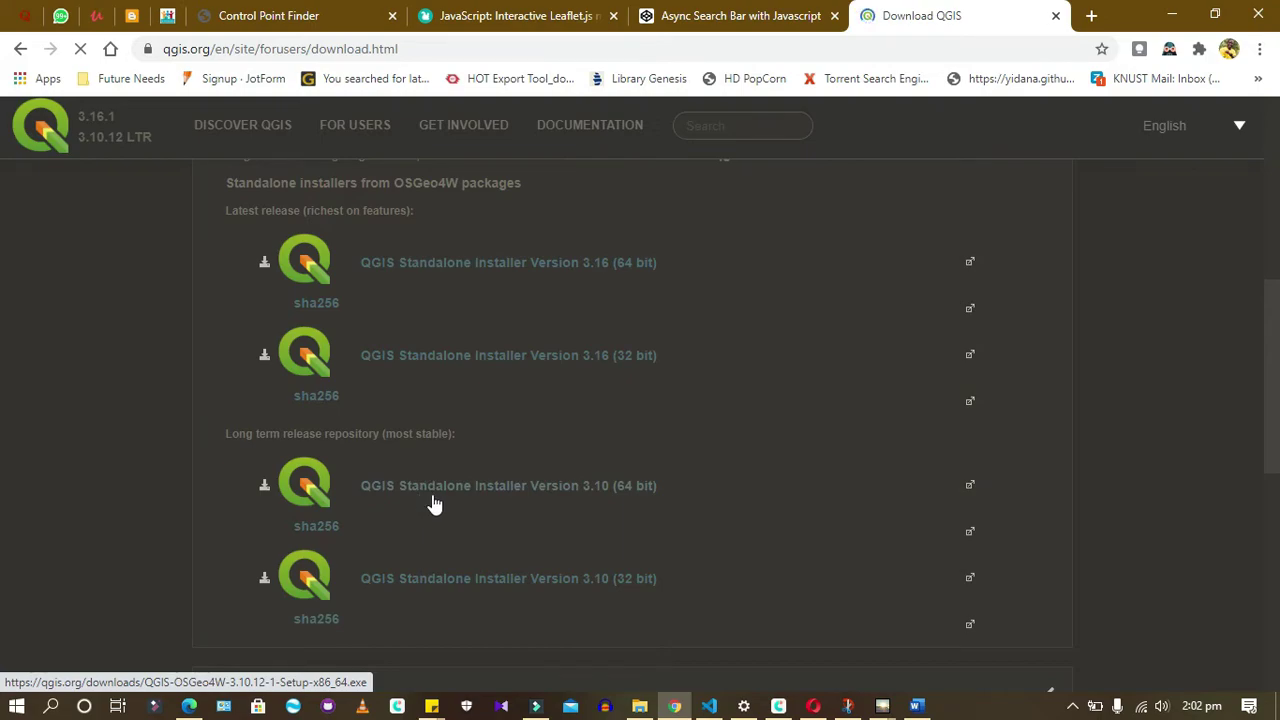
# Open This PC properties from a Start search for 'pc', then minimize the Settings window
pyautogui.press('super')
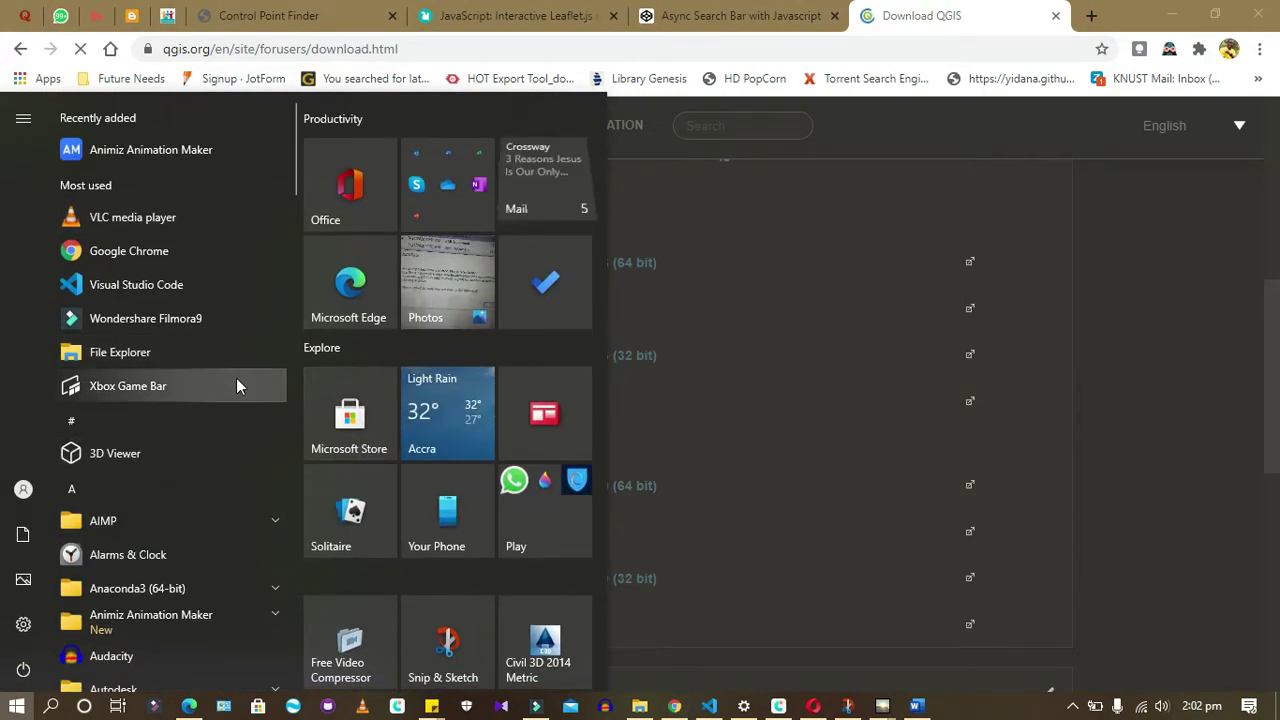
pyautogui.scroll(-3, 212, 400)
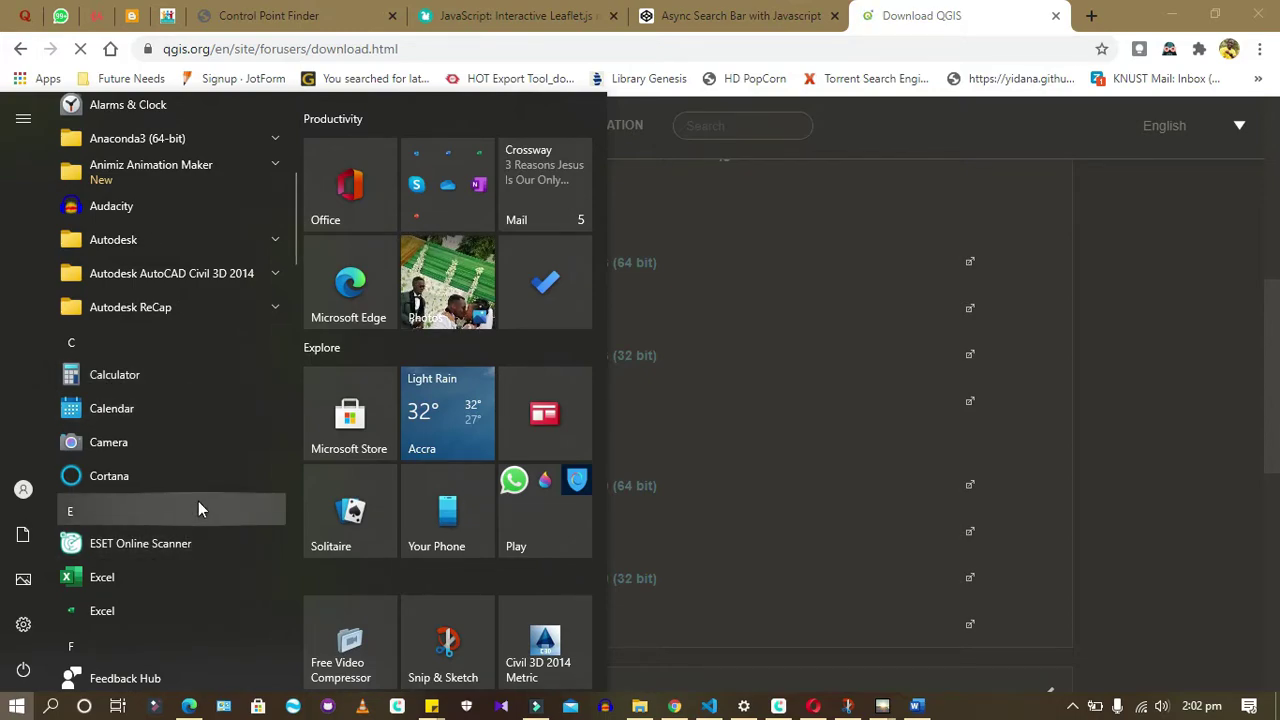
pyautogui.write('pc')
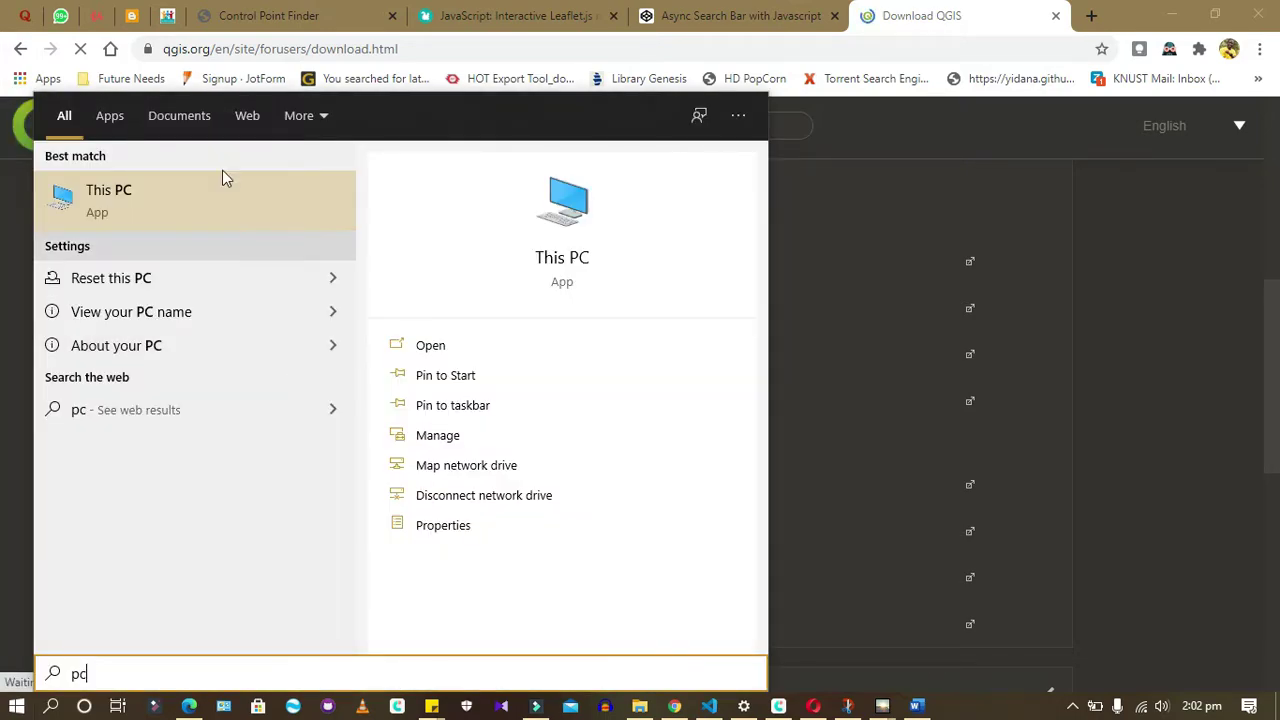
pyautogui.rightClick(208, 177)
pyautogui.click(272, 344)
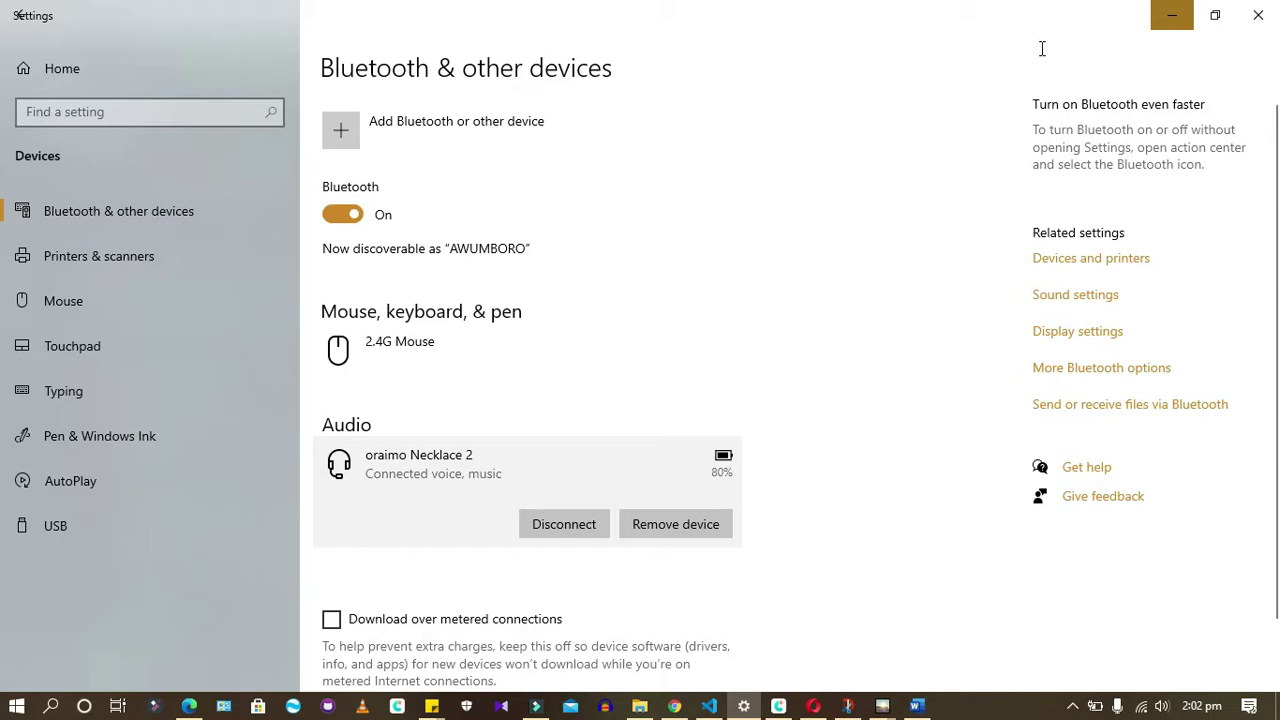
pyautogui.click(1171, 16)
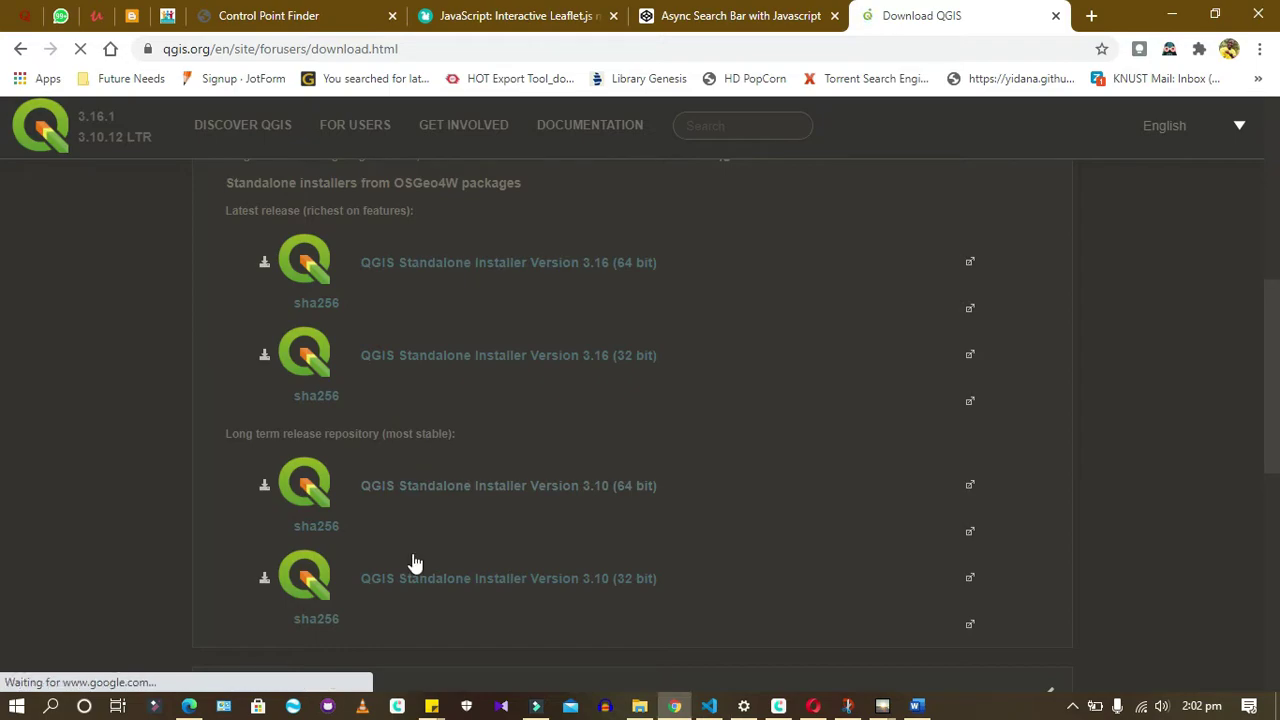
# View This PC's system information in File Explorer, confirming 64-bit Windows 10 Pro, then minimize it
pyautogui.click(639, 706)
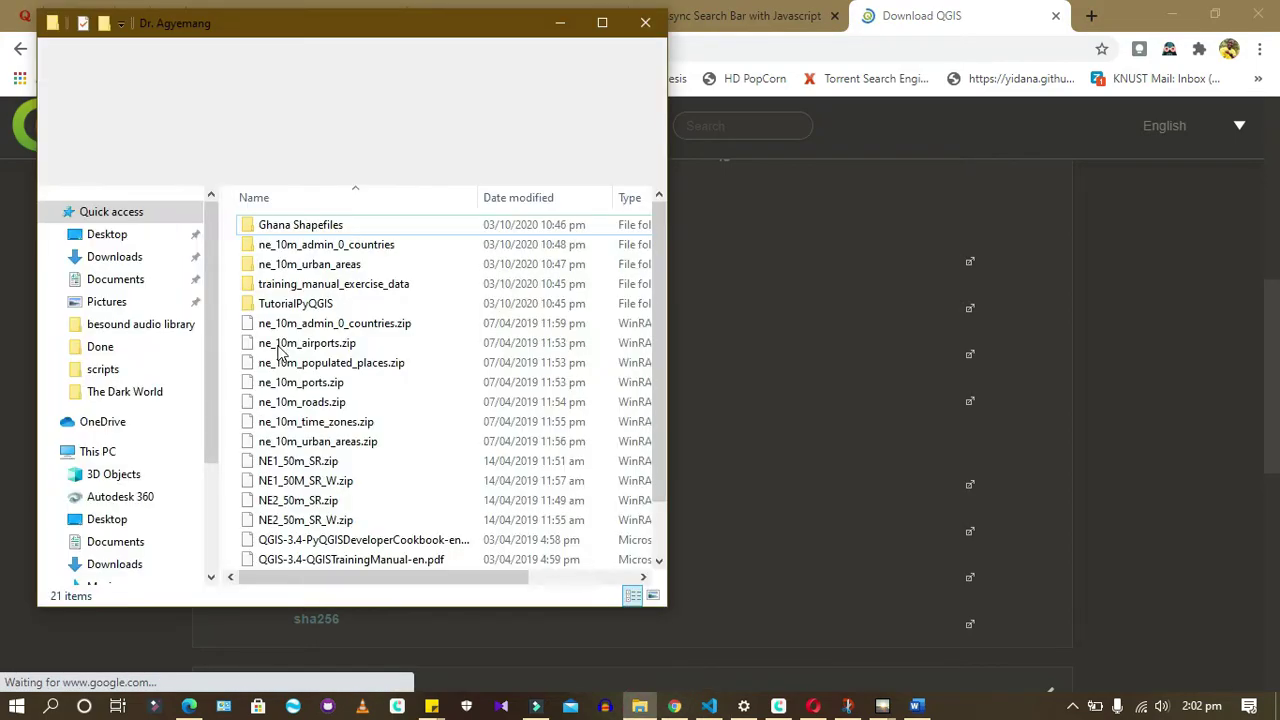
pyautogui.click(133, 452)
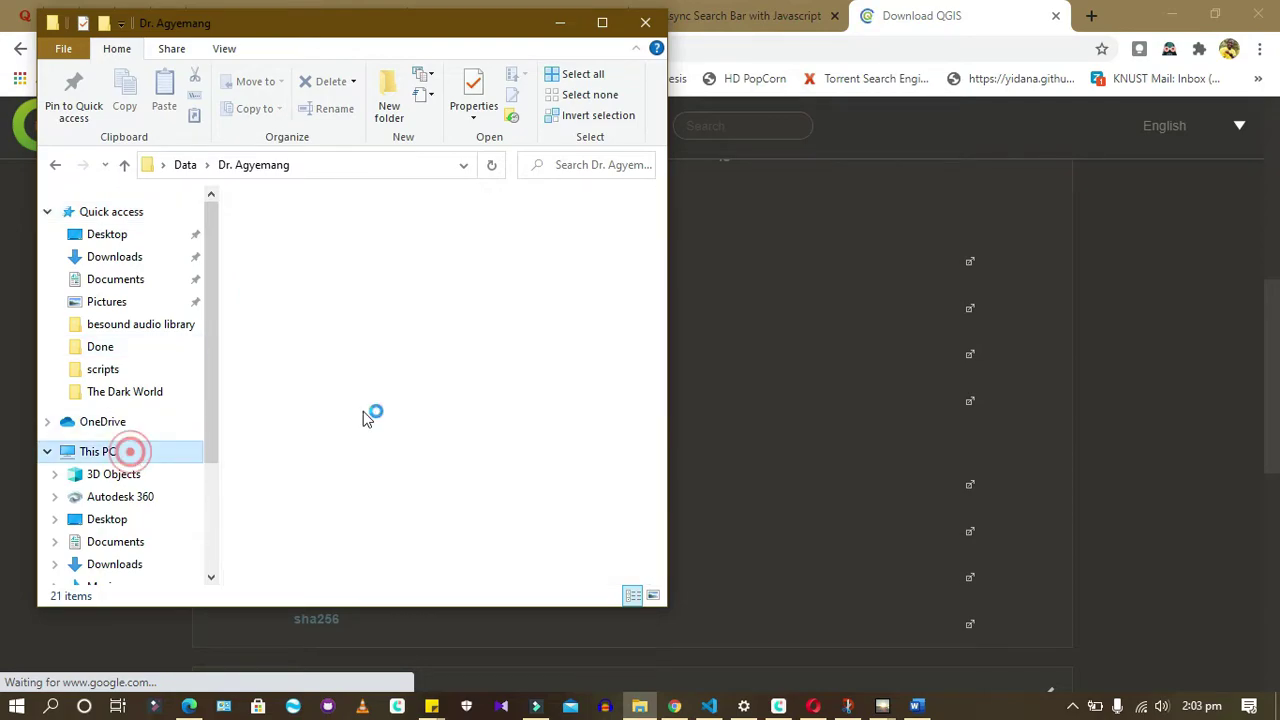
pyautogui.rightClick(546, 375)
pyautogui.click(578, 575)
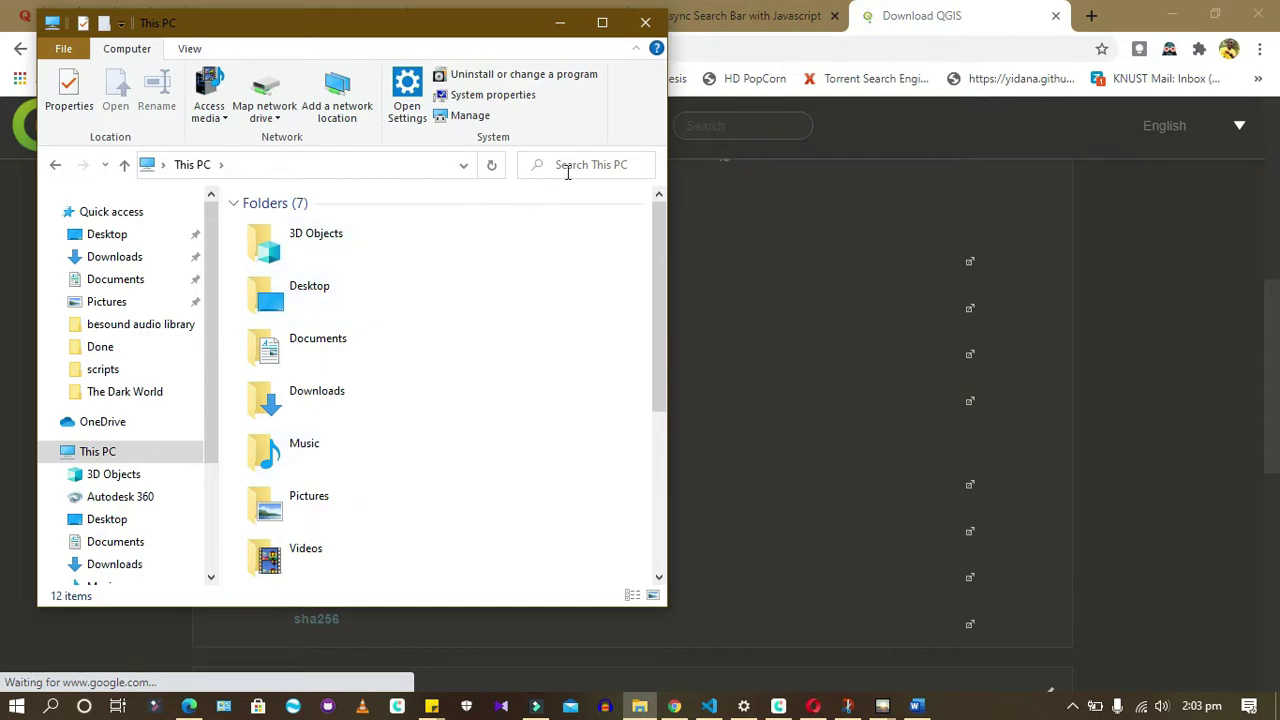
pyautogui.moveTo(656, 309); pyautogui.dragTo(658, 430)
pyautogui.click(488, 94)
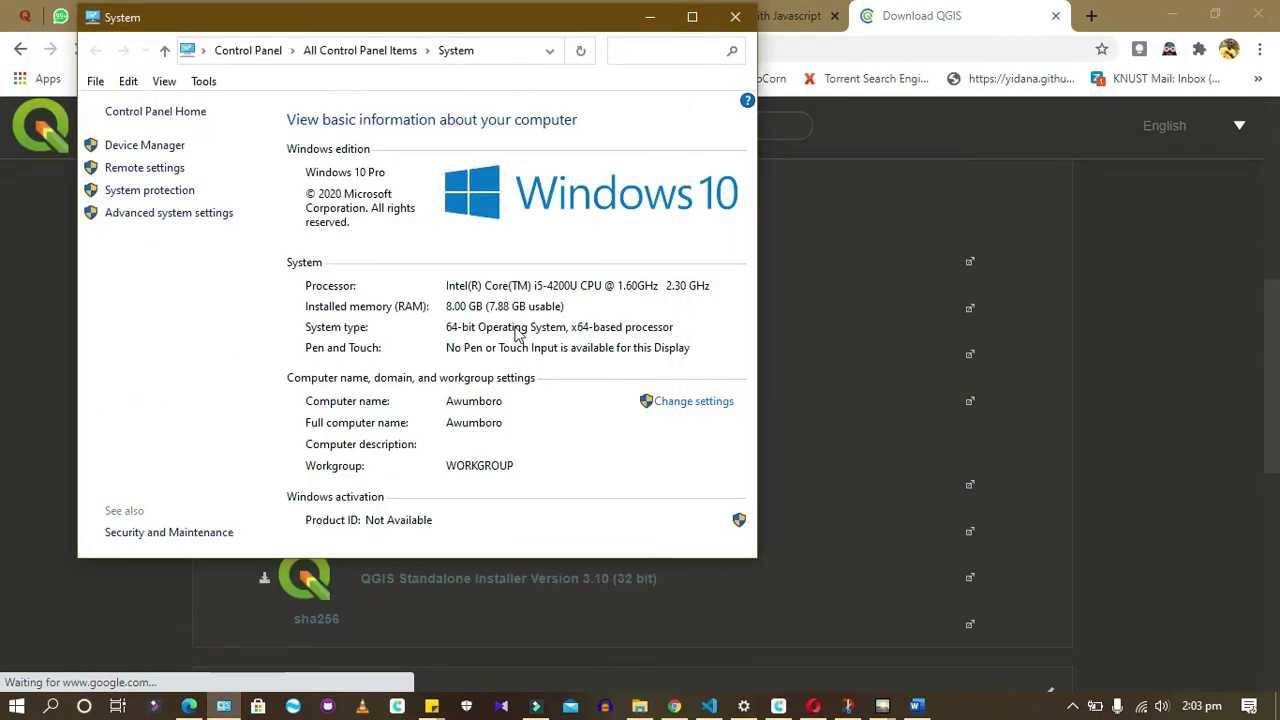
pyautogui.click(452, 333)
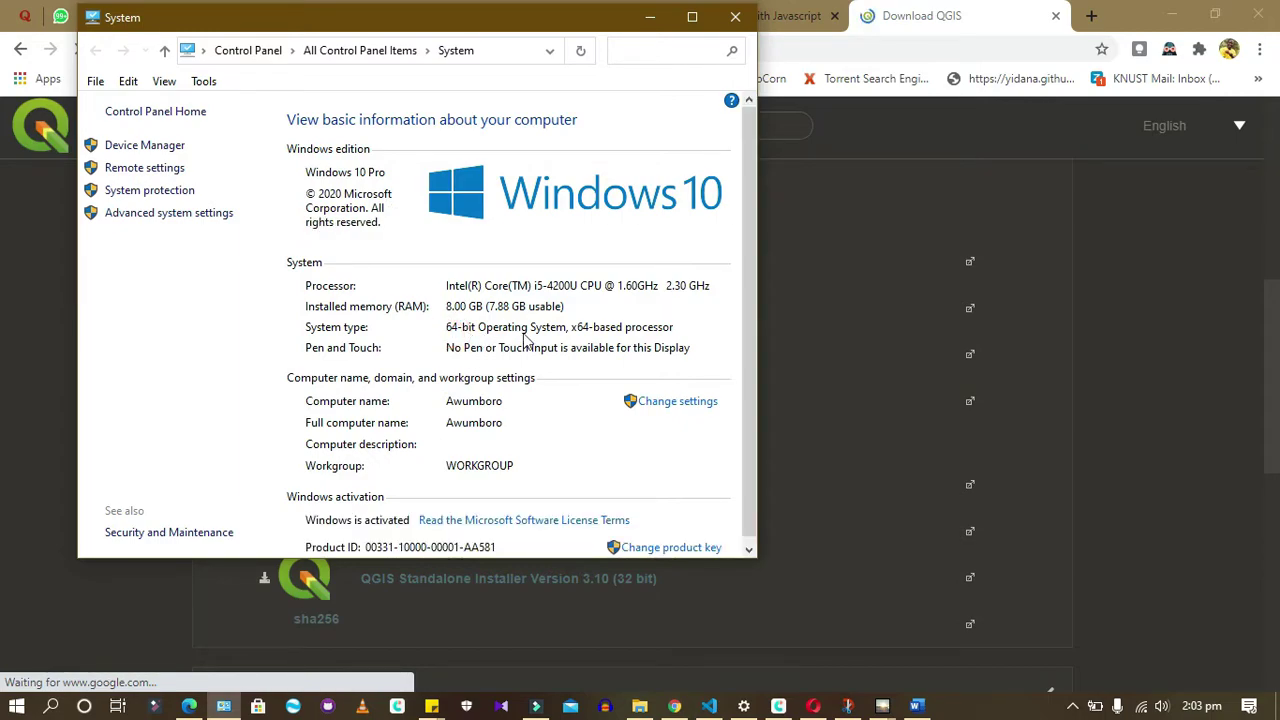
pyautogui.click(650, 17)
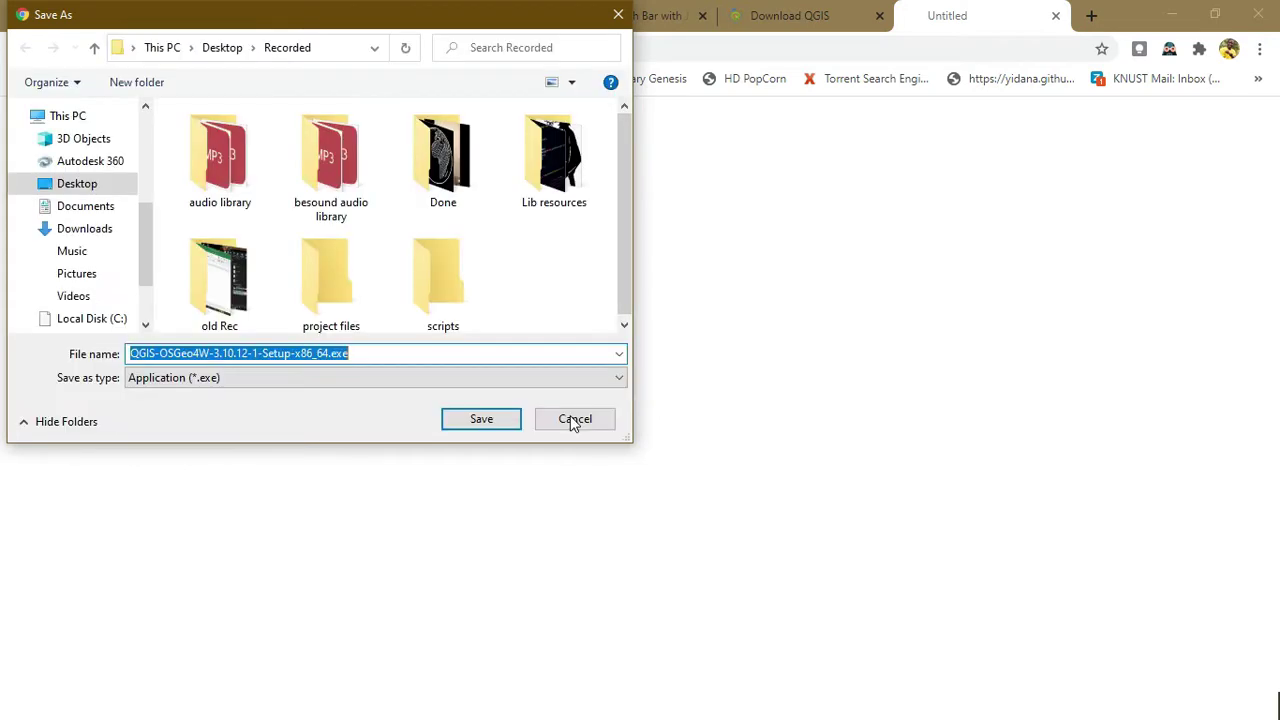
# Cancel saving the QGIS-OSGeo4W-3.10.12-1-Setup-x86_64.exe installer
pyautogui.click(571, 419)
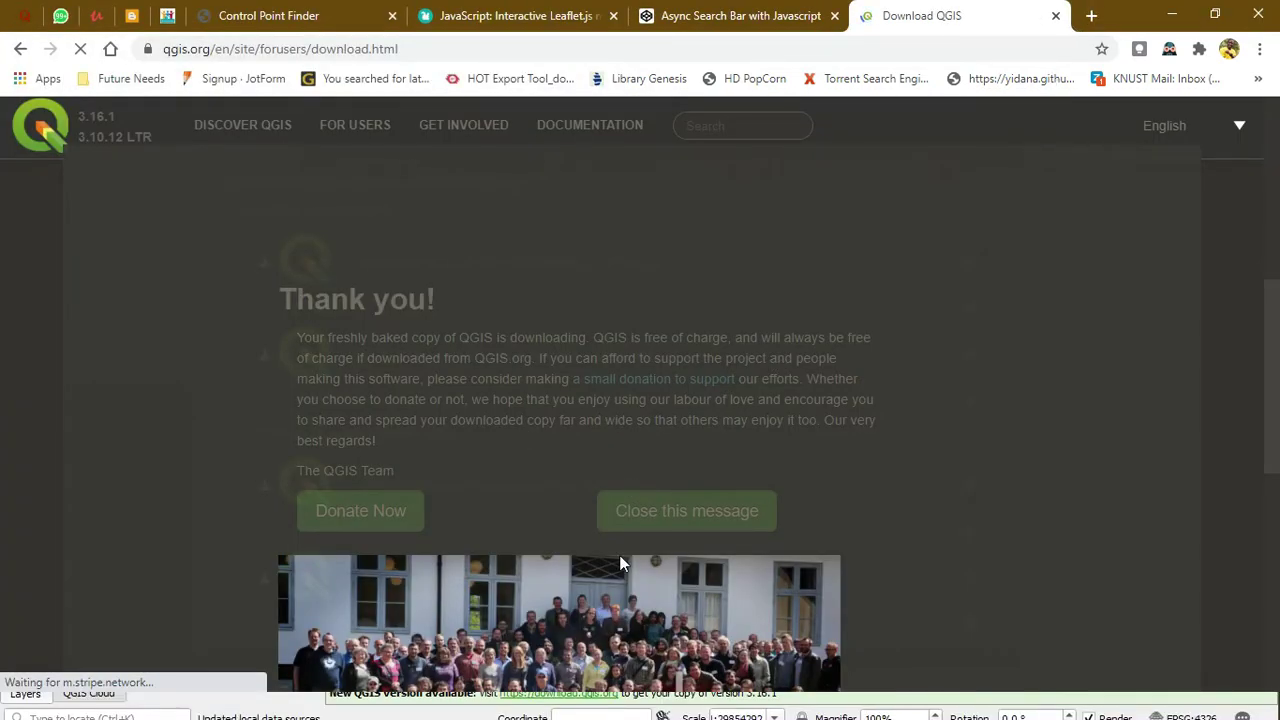
# Dismiss the download message, bring QGIS forward, and close the 32-bit end-of-life news item
pyautogui.click(662, 512)
pyautogui.click(1172, 16)
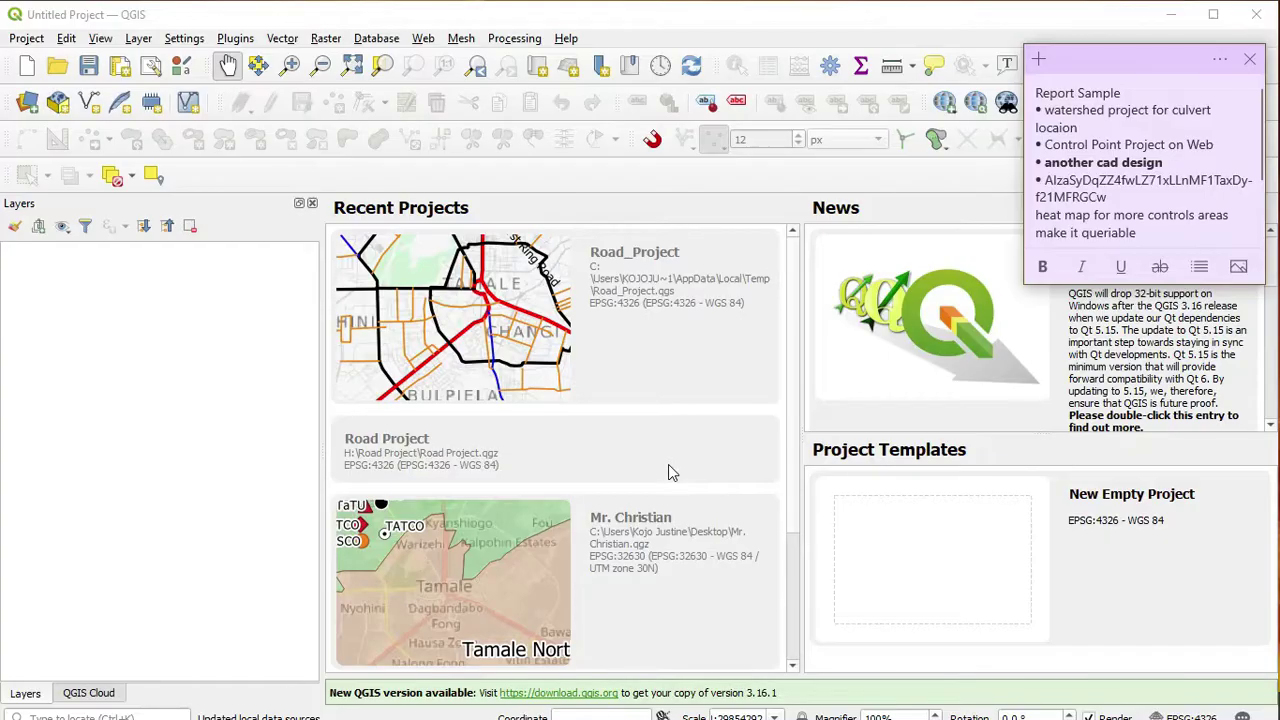
pyautogui.scroll(-3, 724, 414)
pyautogui.click(1017, 26)
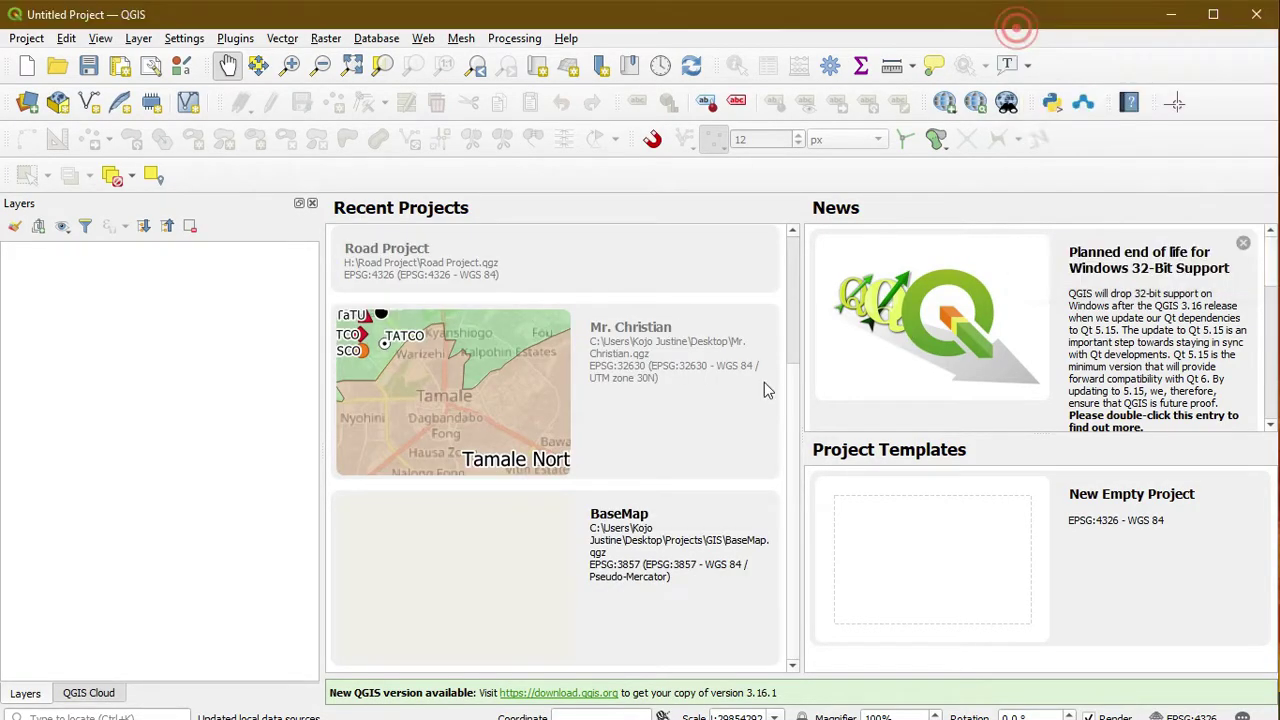
pyautogui.scroll(3, 720, 420)
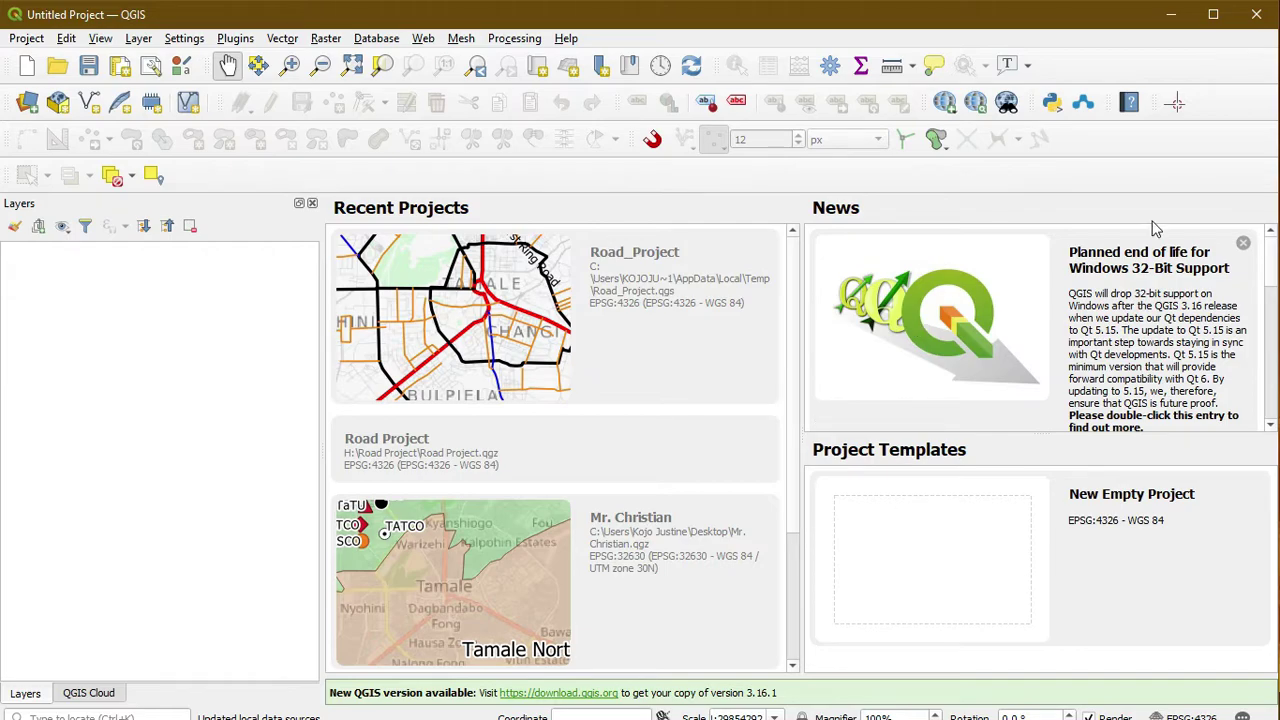
pyautogui.click(1243, 246)
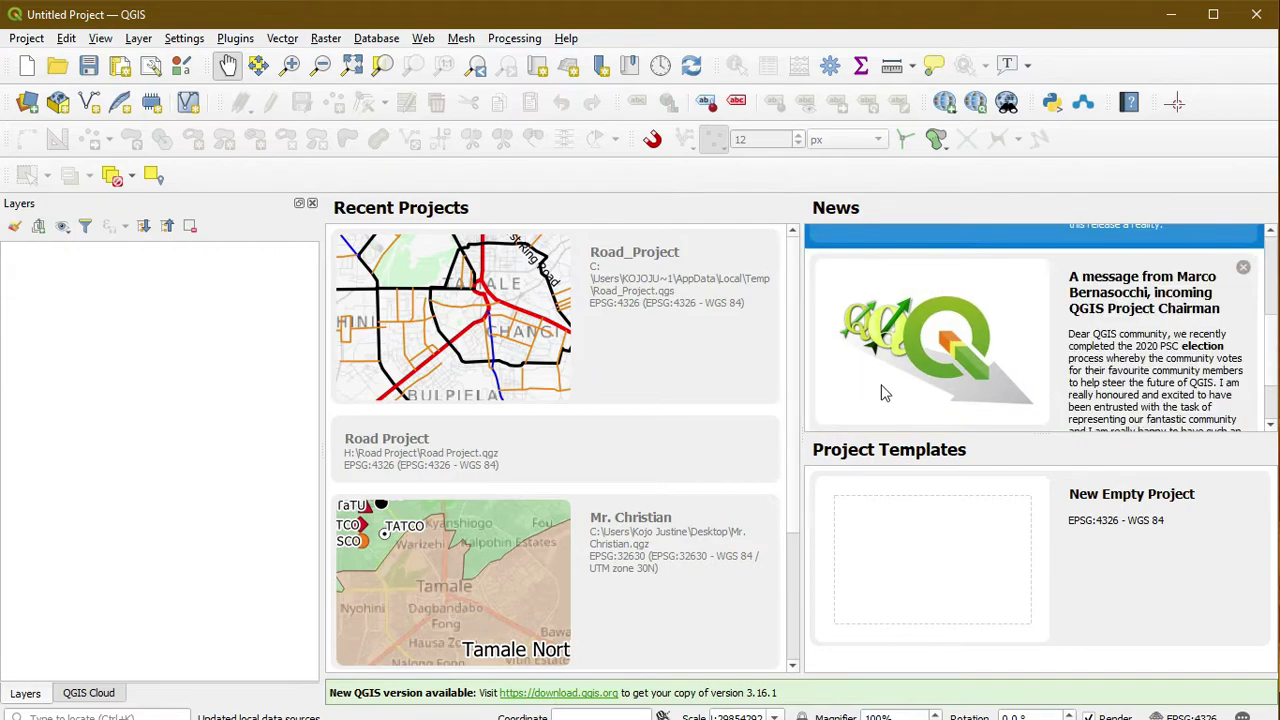
pyautogui.scroll(-2, 558, 488)
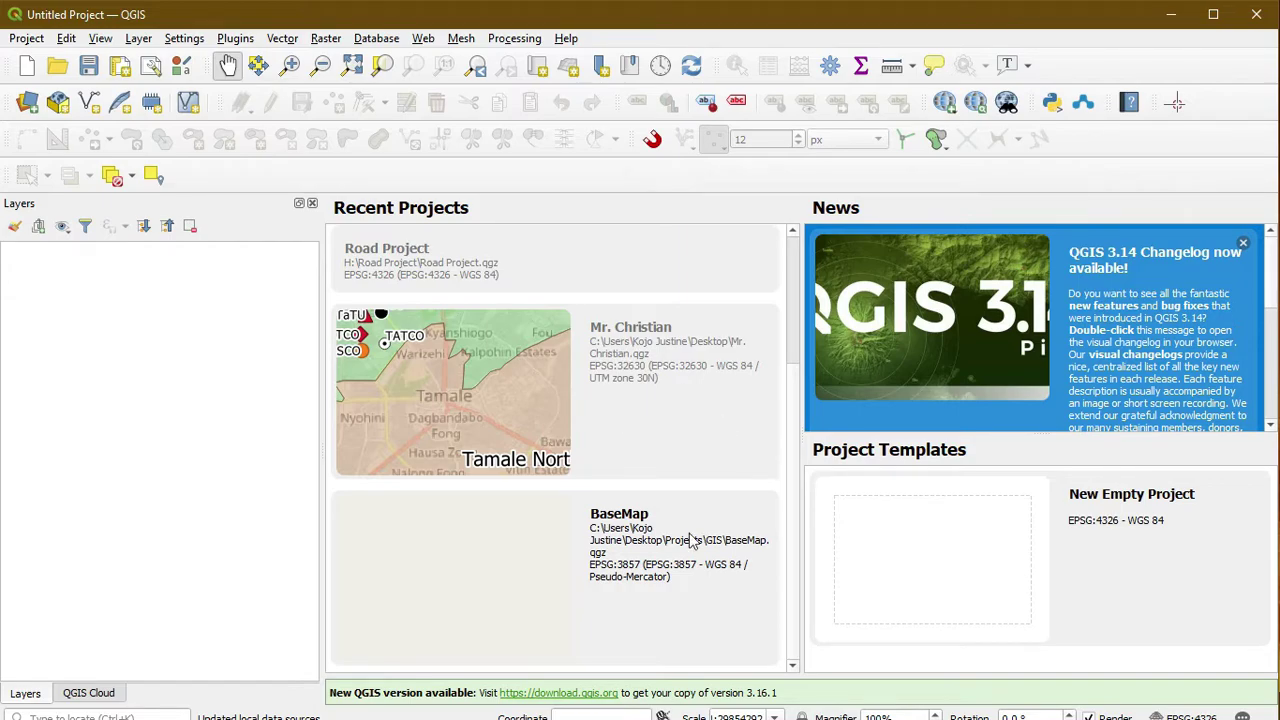
# Start a new empty project and hide the Layers panel
pyautogui.doubleClick(910, 560)
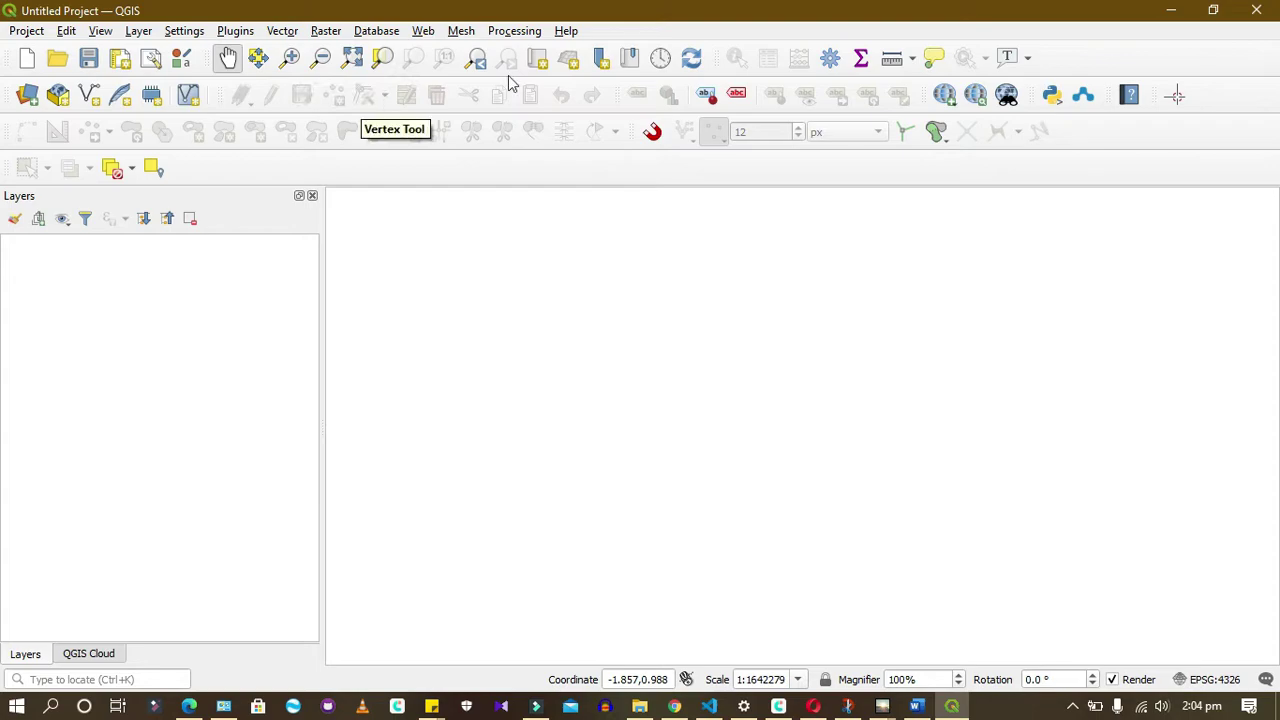
pyautogui.rightClick(1090, 141)
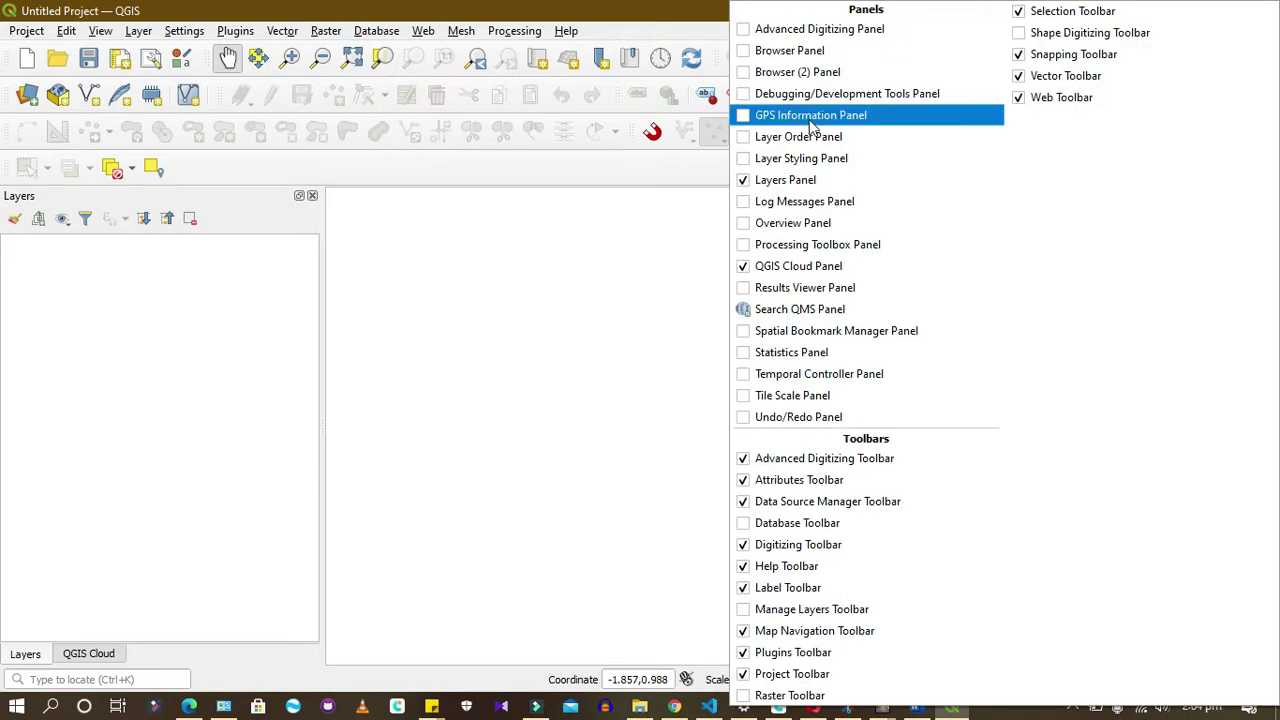
pyautogui.click(668, 162)
pyautogui.rightClick(1166, 139)
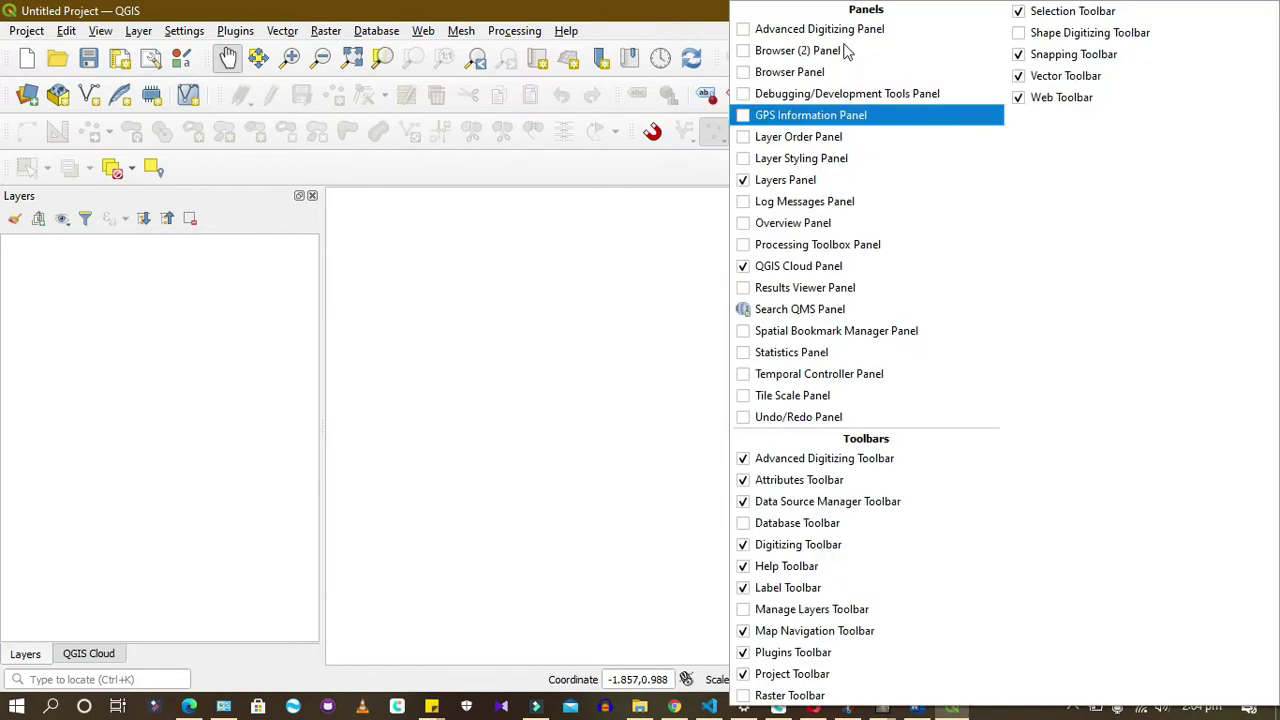
pyautogui.click(745, 181)
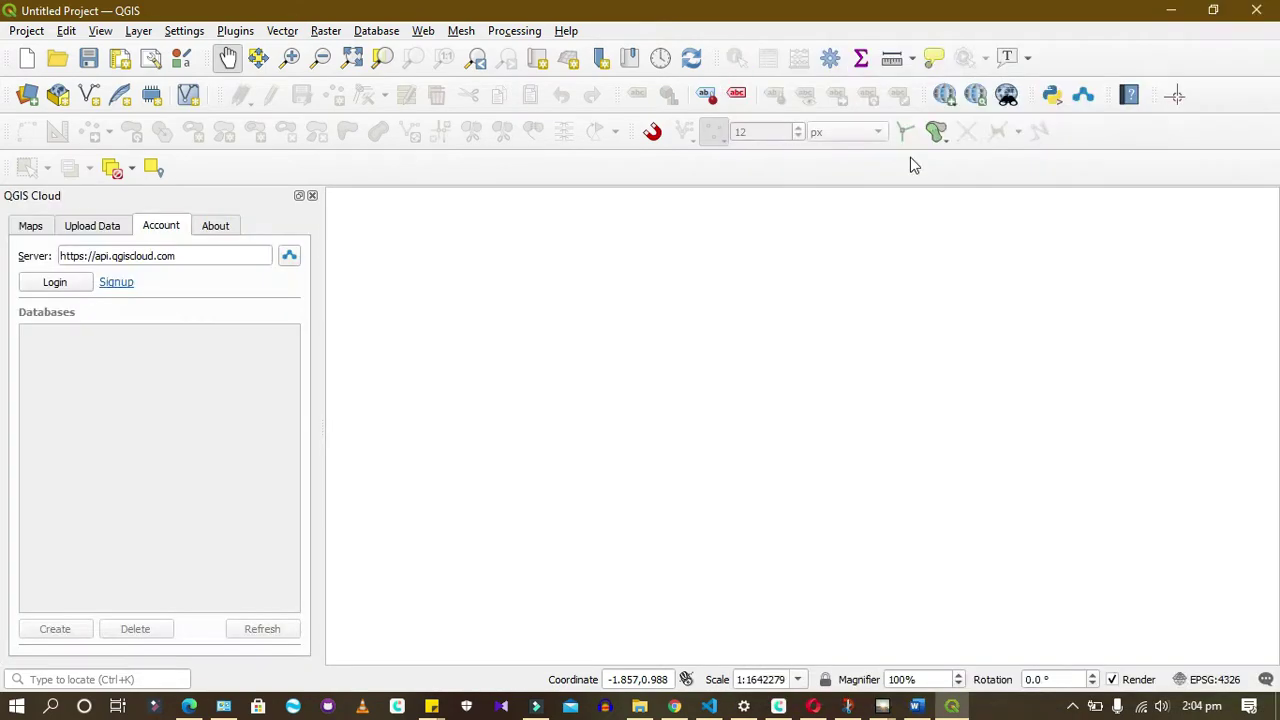
# Hide the Snapping and Advanced Digitizing toolbars and show the Layers panel again
pyautogui.rightClick(1022, 166)
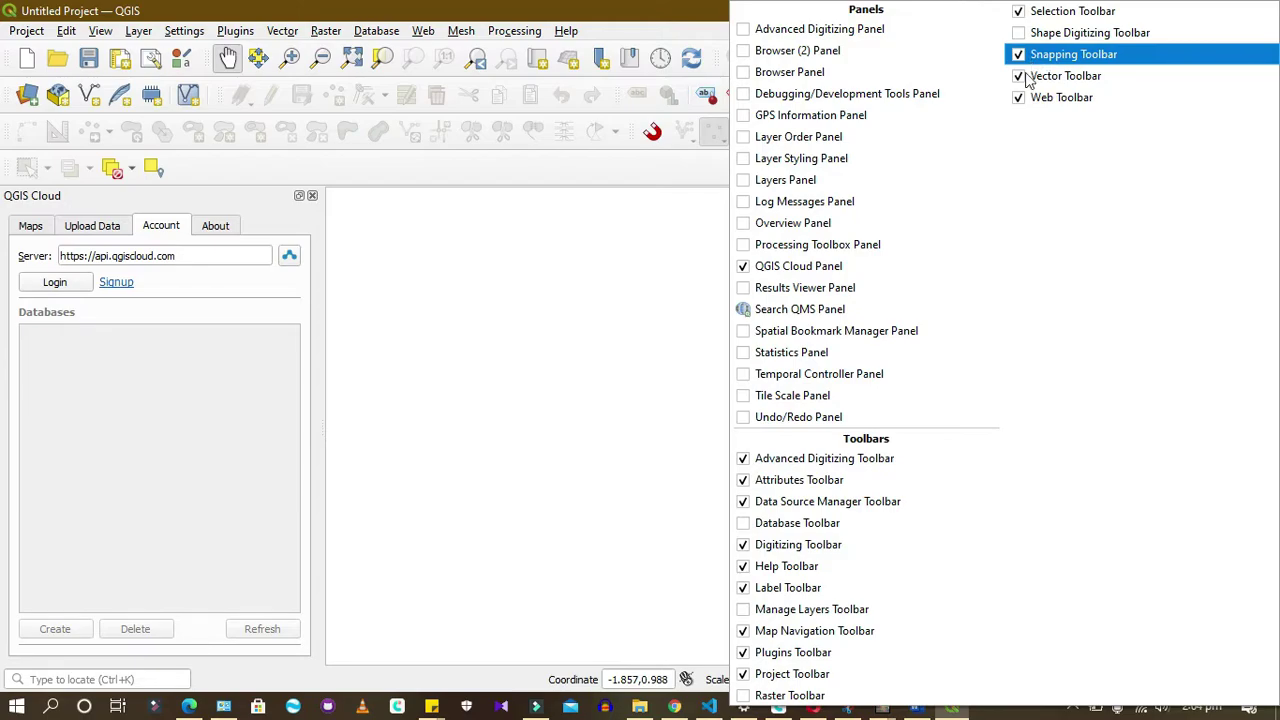
pyautogui.click(1040, 62)
pyautogui.rightClick(1008, 148)
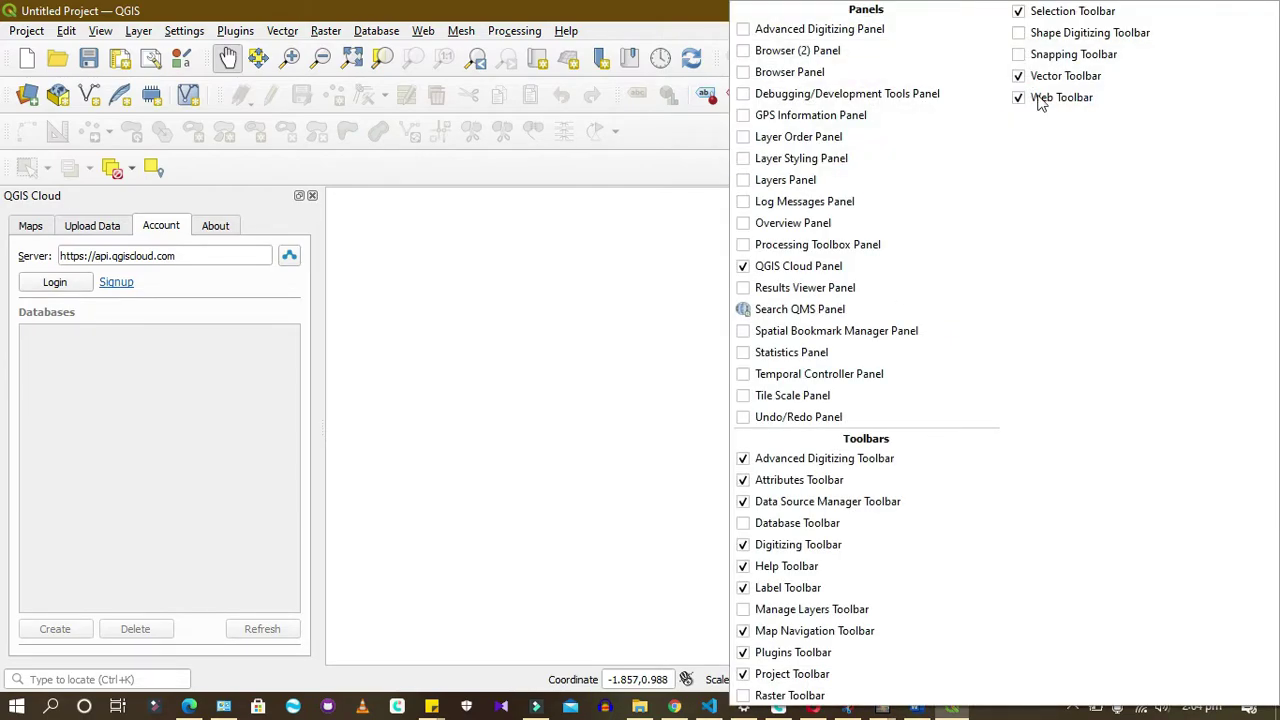
pyautogui.click(773, 466)
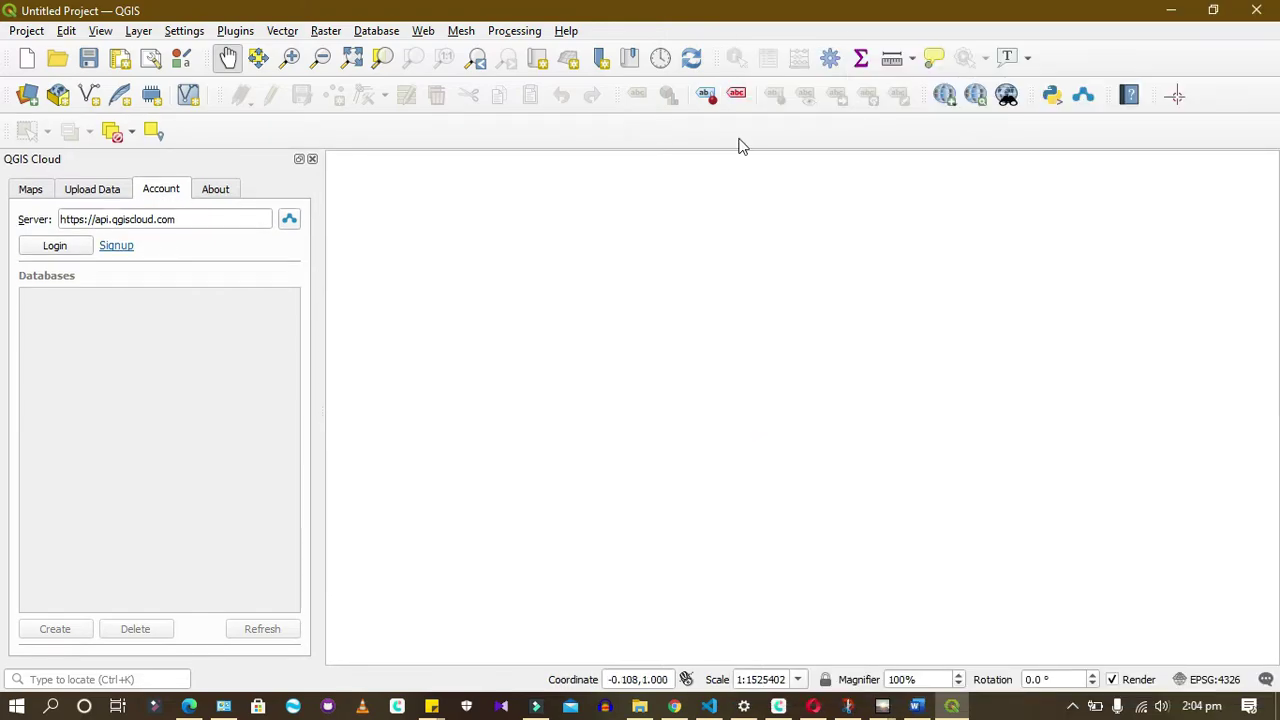
pyautogui.rightClick(731, 140)
pyautogui.click(596, 140)
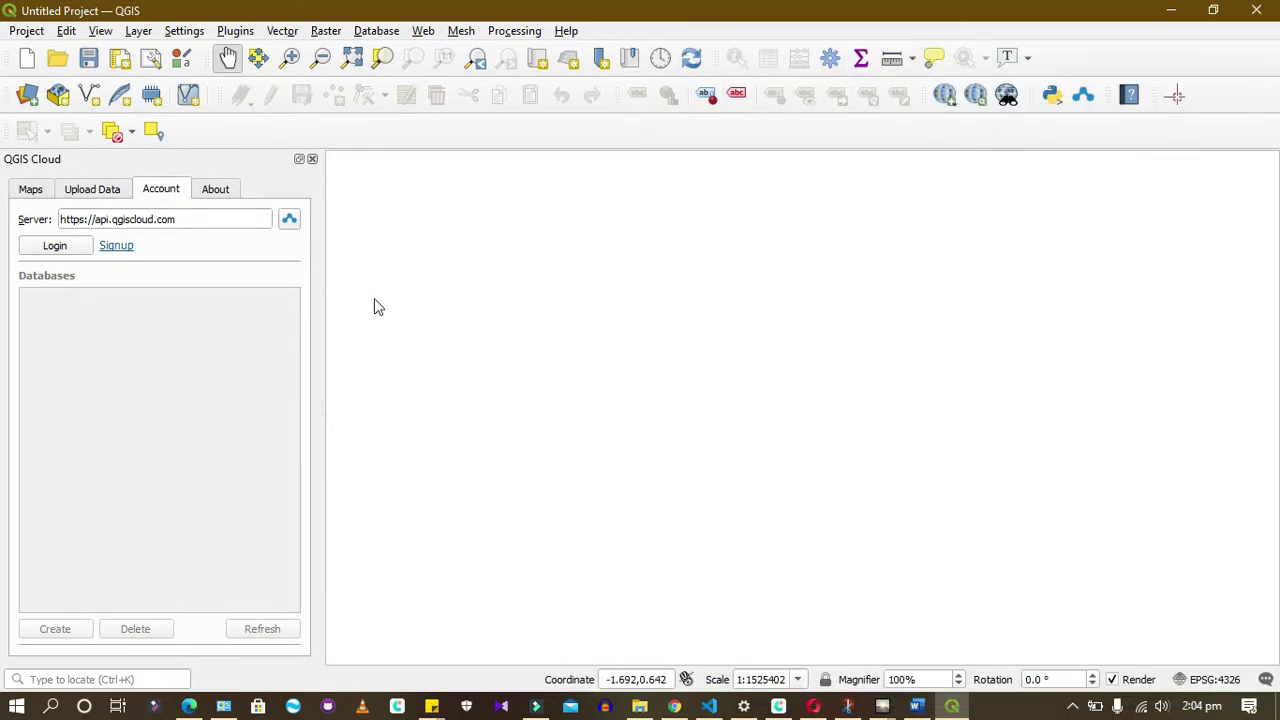
pyautogui.rightClick(578, 131)
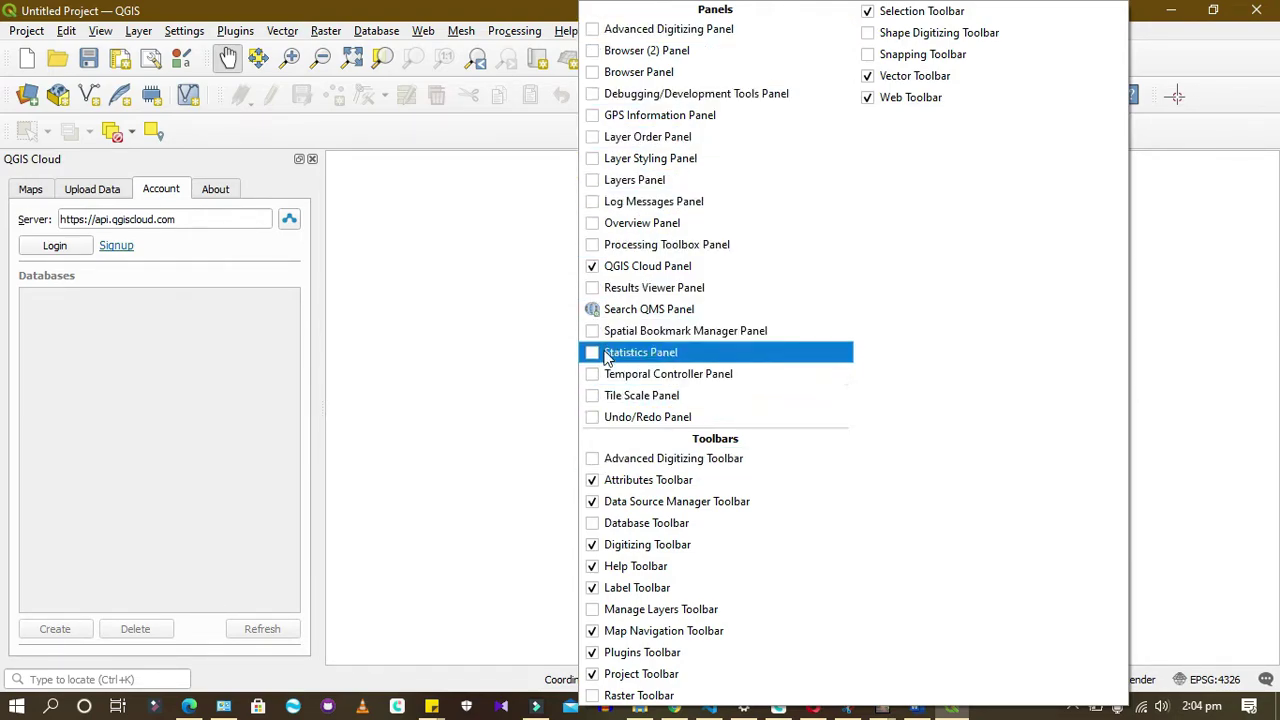
pyautogui.click(592, 182)
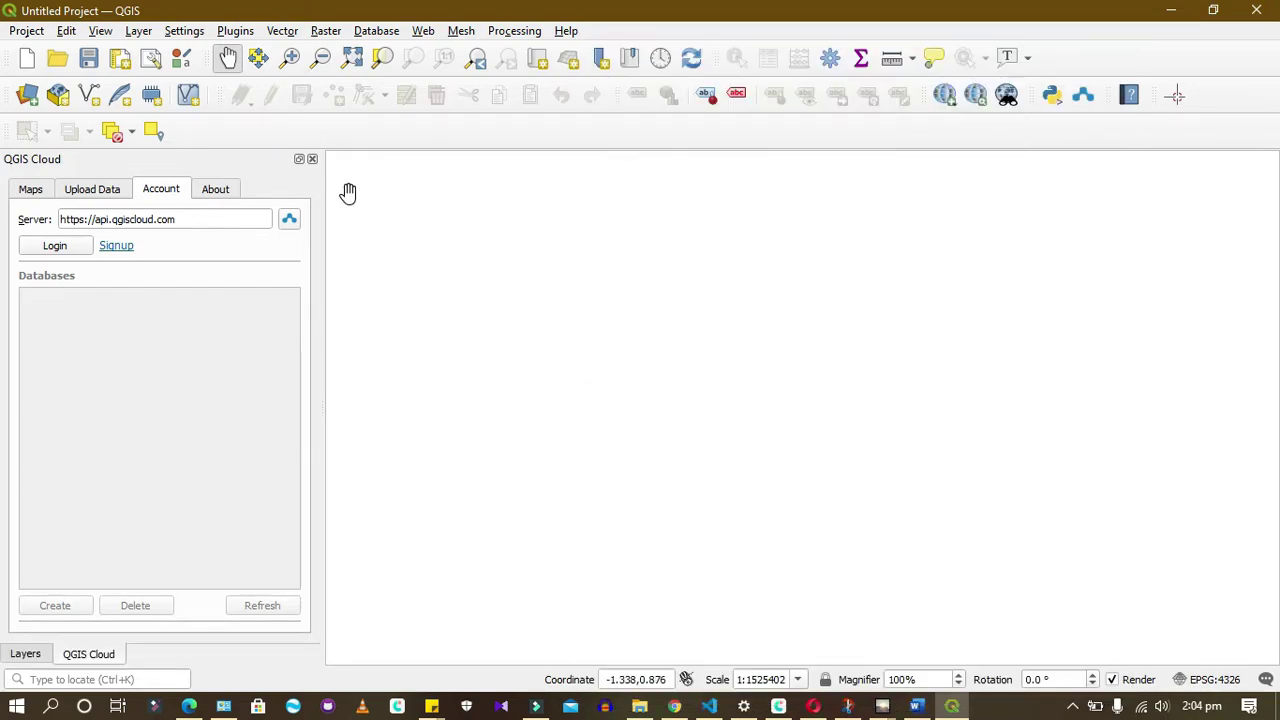
pyautogui.click(27, 655)
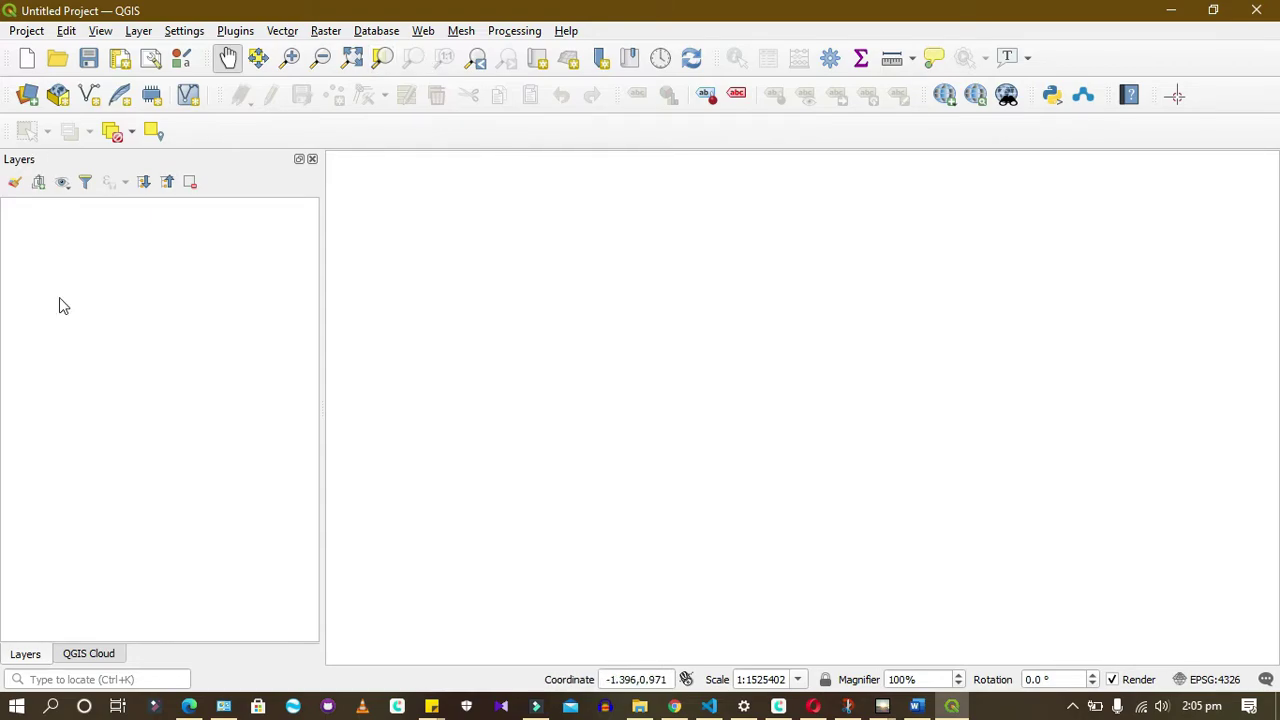
# Open Plugins > Manage and Install Plugins to list all 611 plugins
pyautogui.click(26, 30)
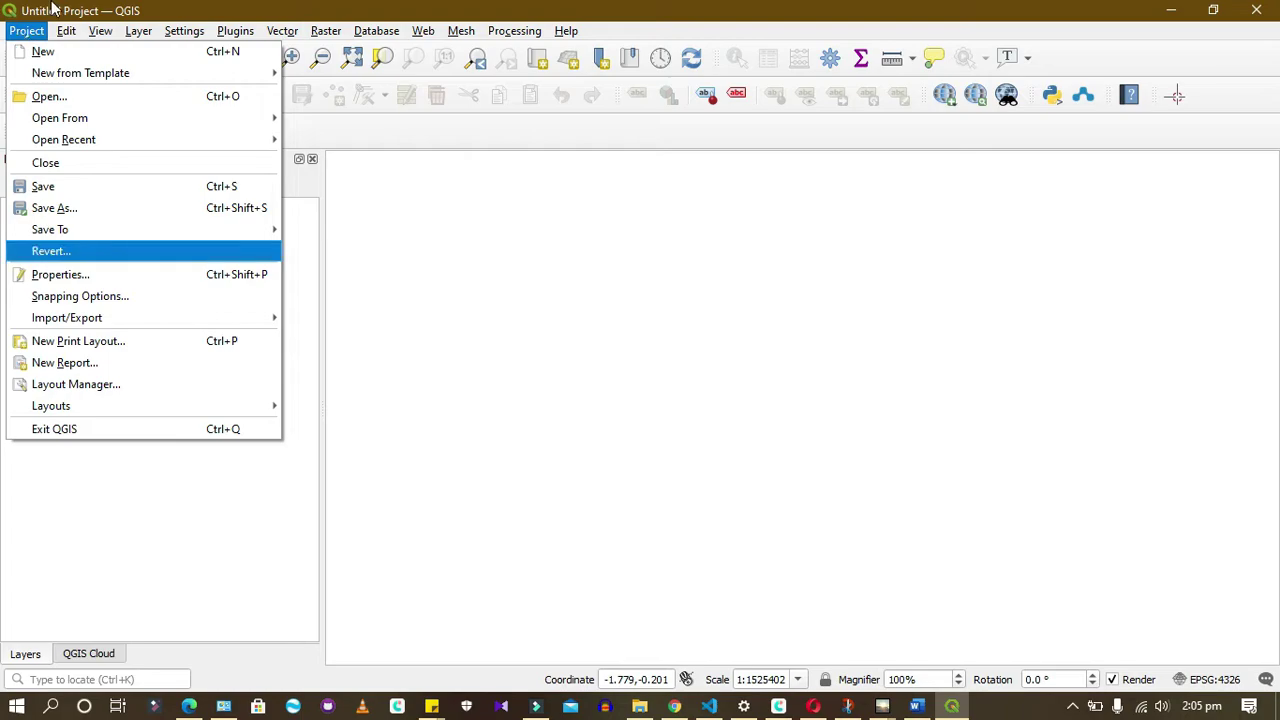
pyautogui.click(28, 31)
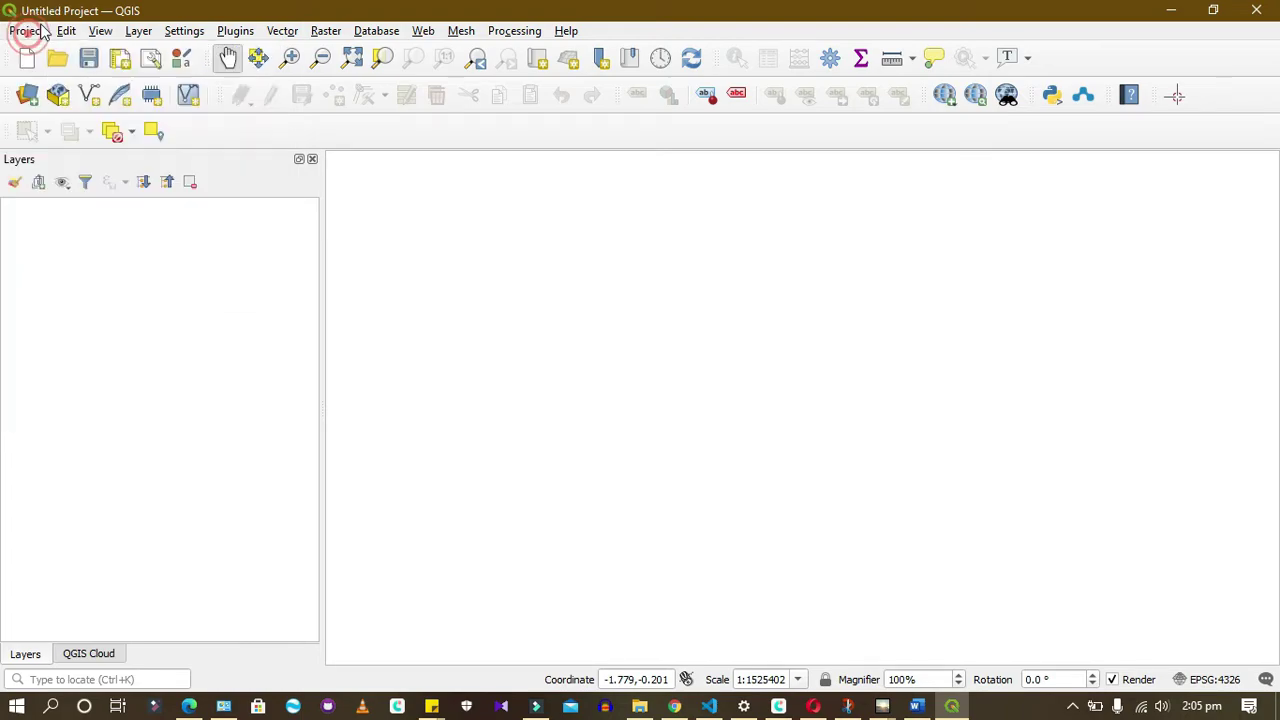
pyautogui.click(233, 31)
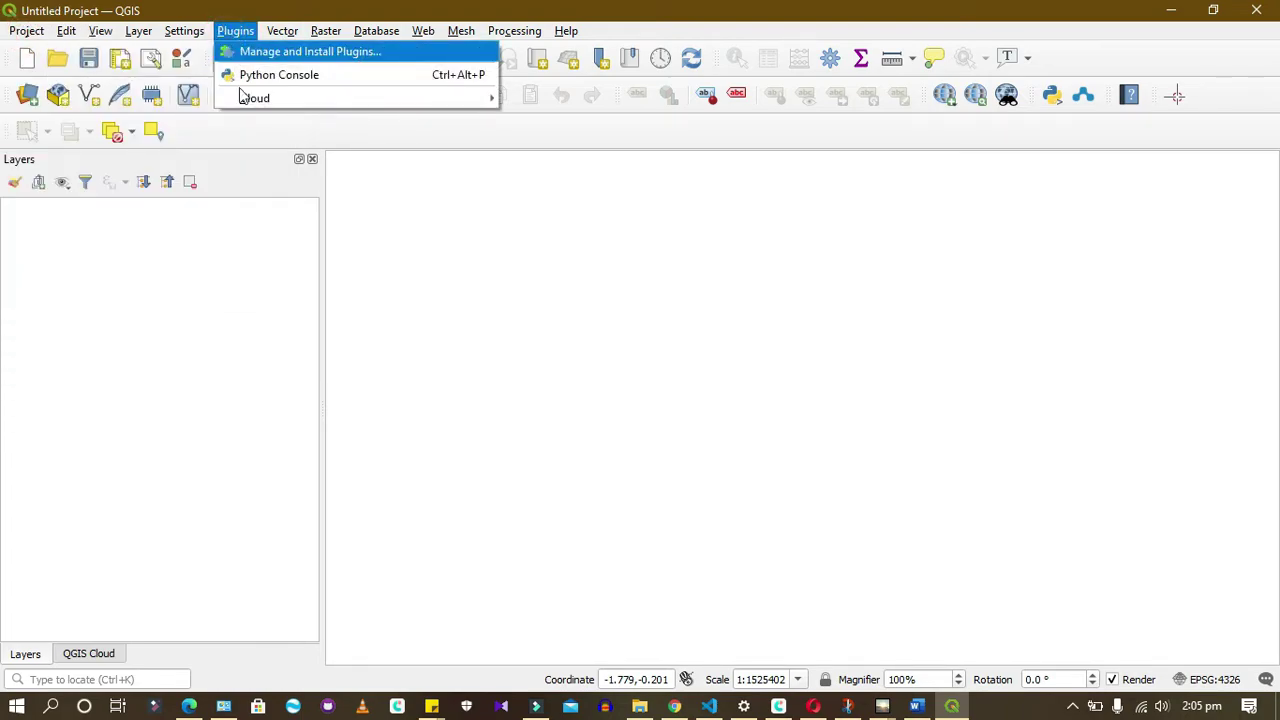
pyautogui.click(290, 54)
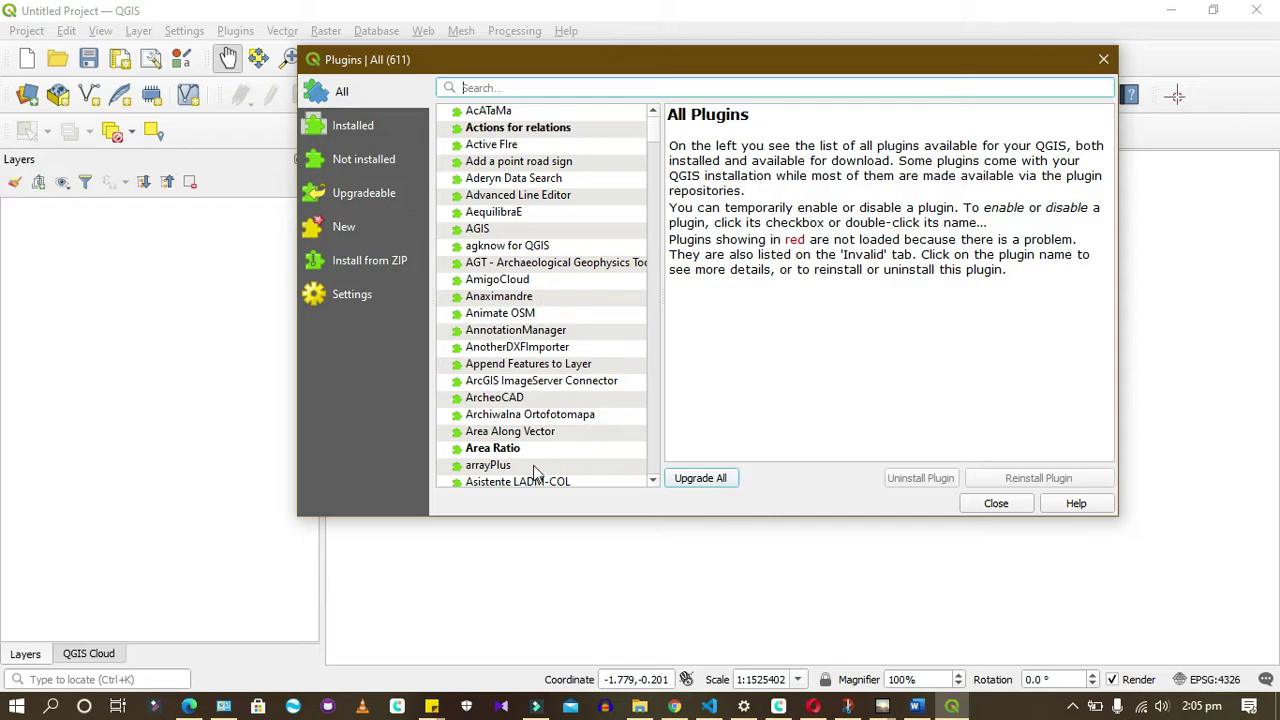
# Read the Active Fire and GIS Cloud Publisher plugin details, then close the Plugins manager
pyautogui.click(500, 146)
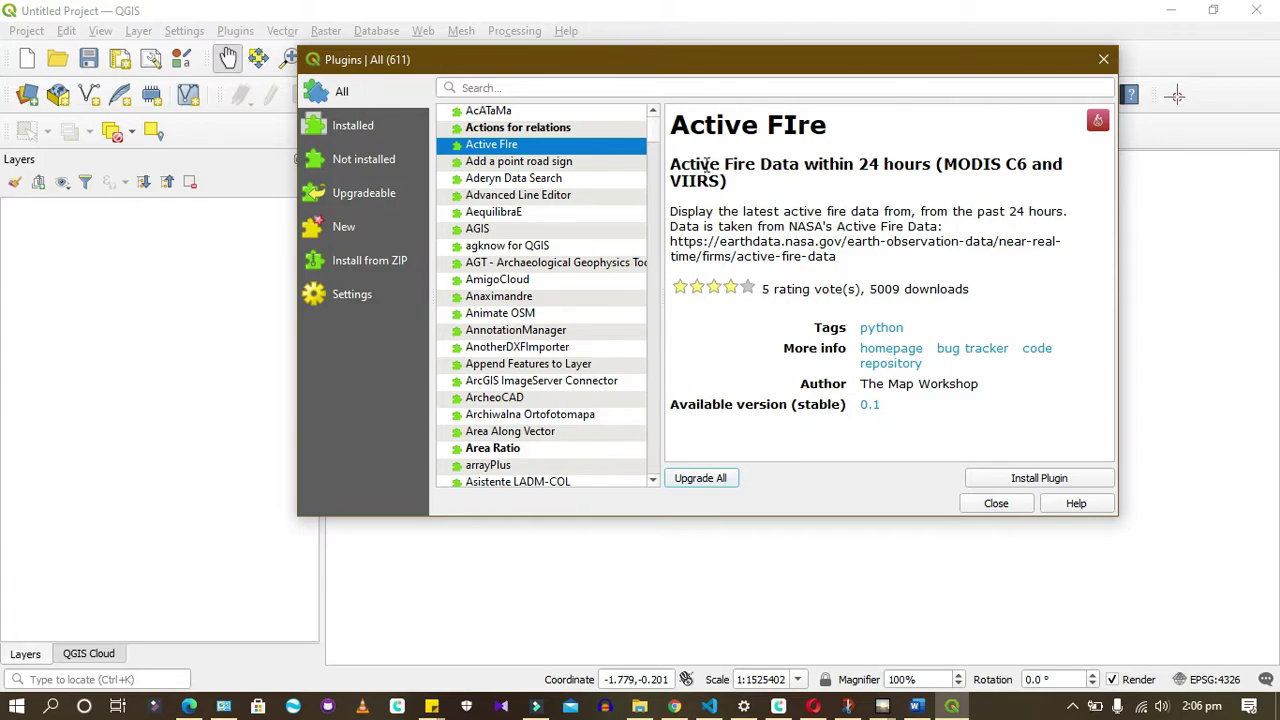
pyautogui.scroll(-4, 545, 302)
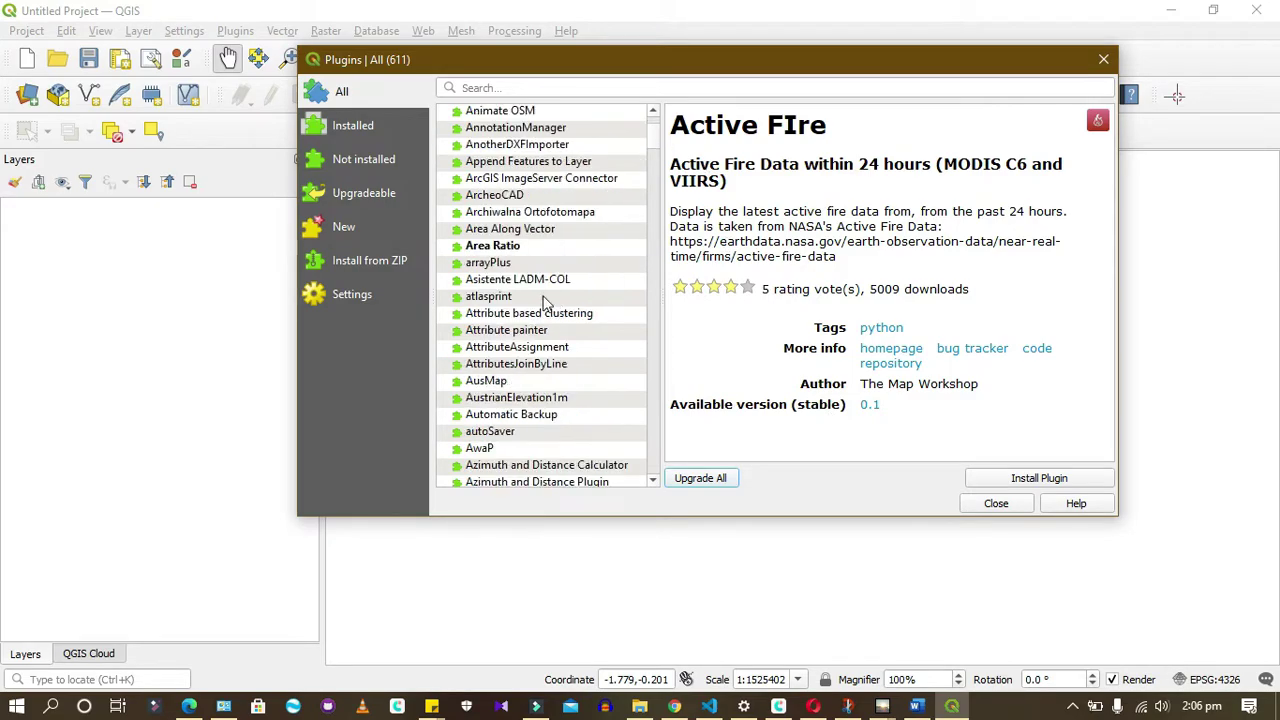
pyautogui.scroll(-20, 545, 302)
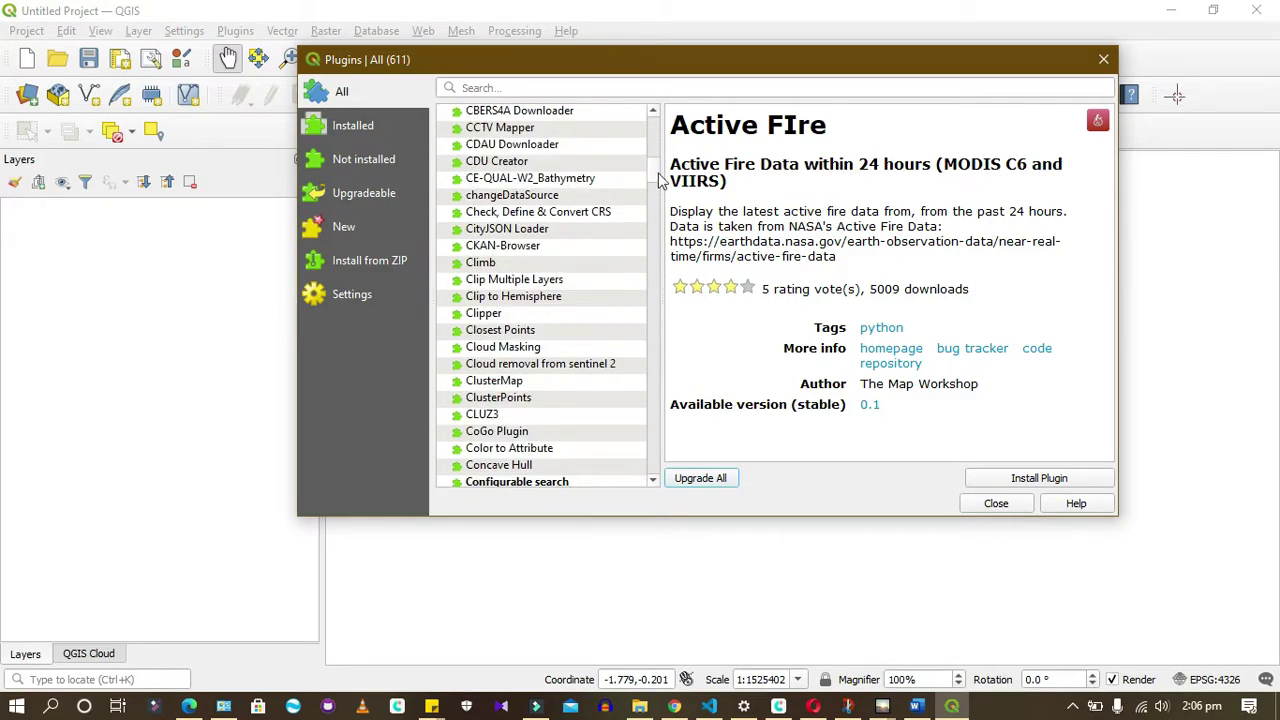
pyautogui.scroll(-20, 660, 178)
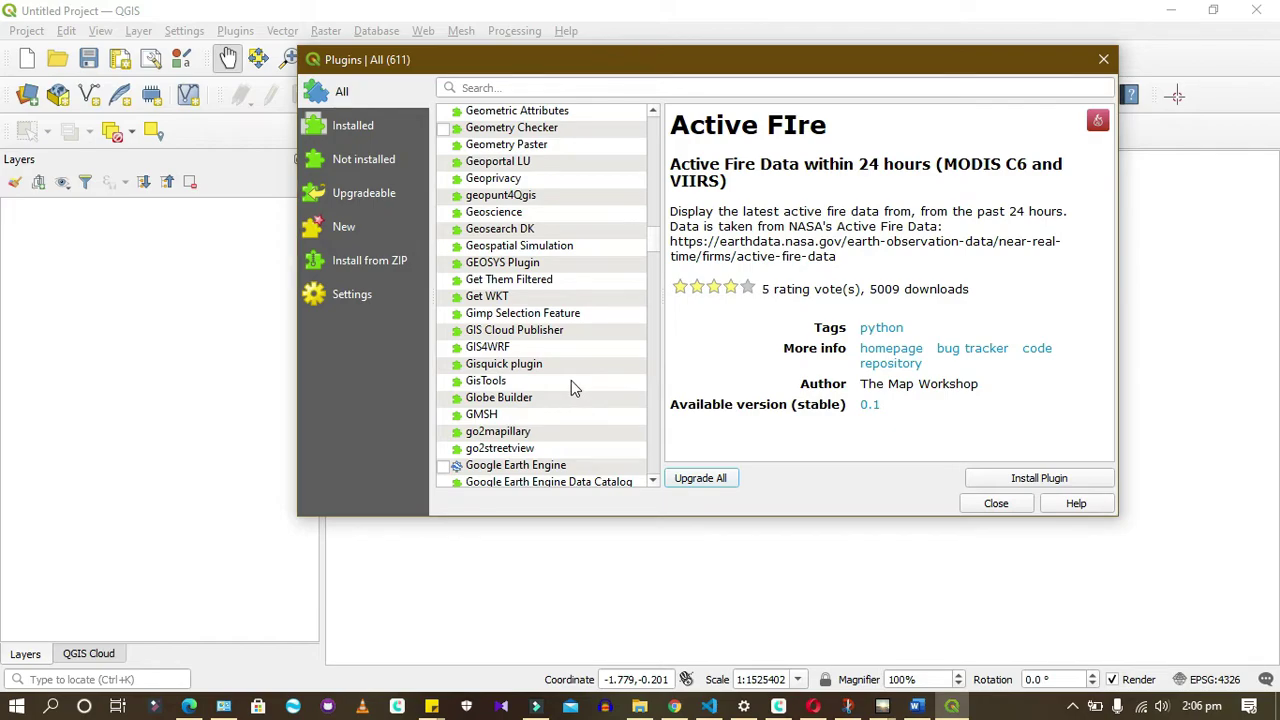
pyautogui.click(585, 331)
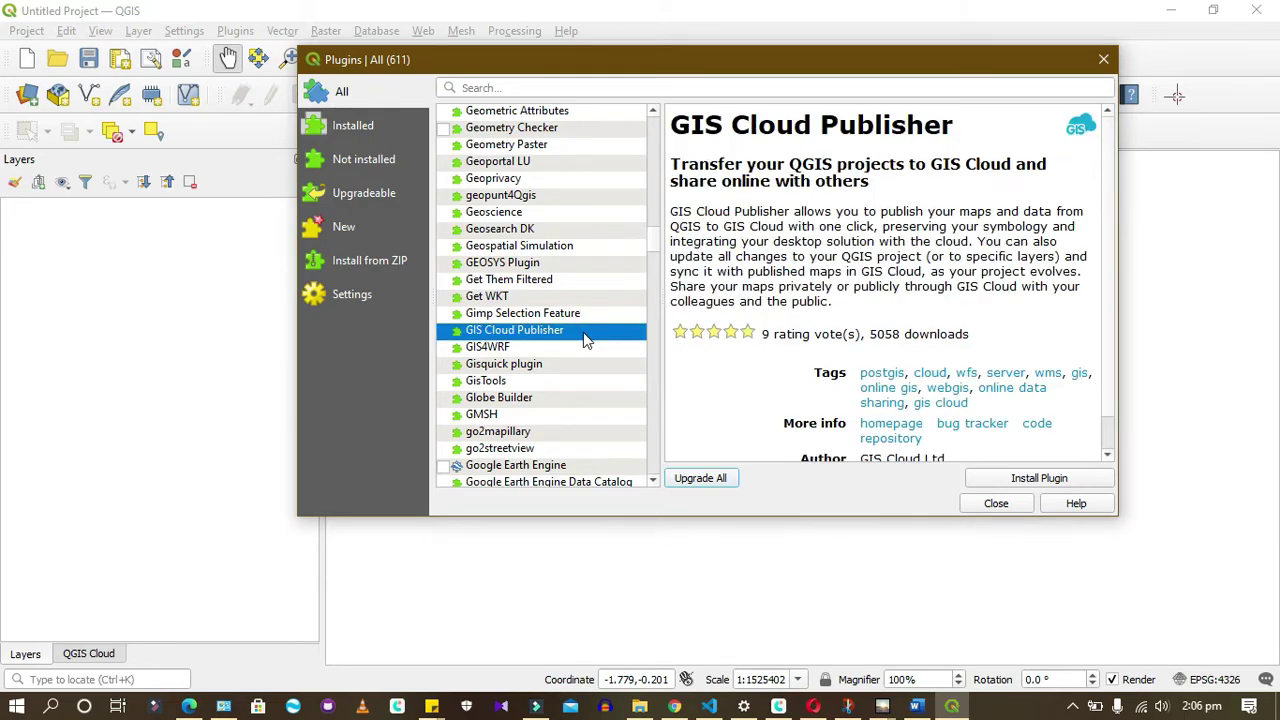
pyautogui.click(980, 503)
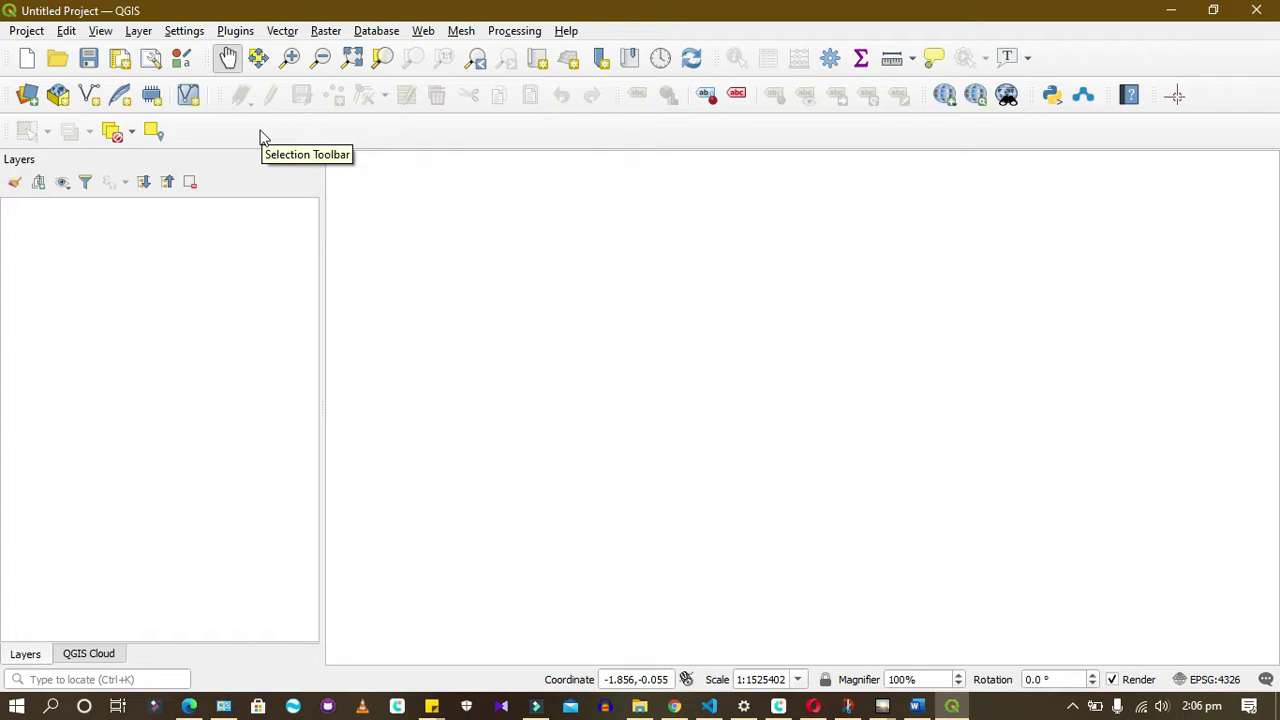
# Review the General, CRS (EPSG:4326 WGS 84) and QGIS Server pages in Project Properties
pyautogui.click(250, 265)
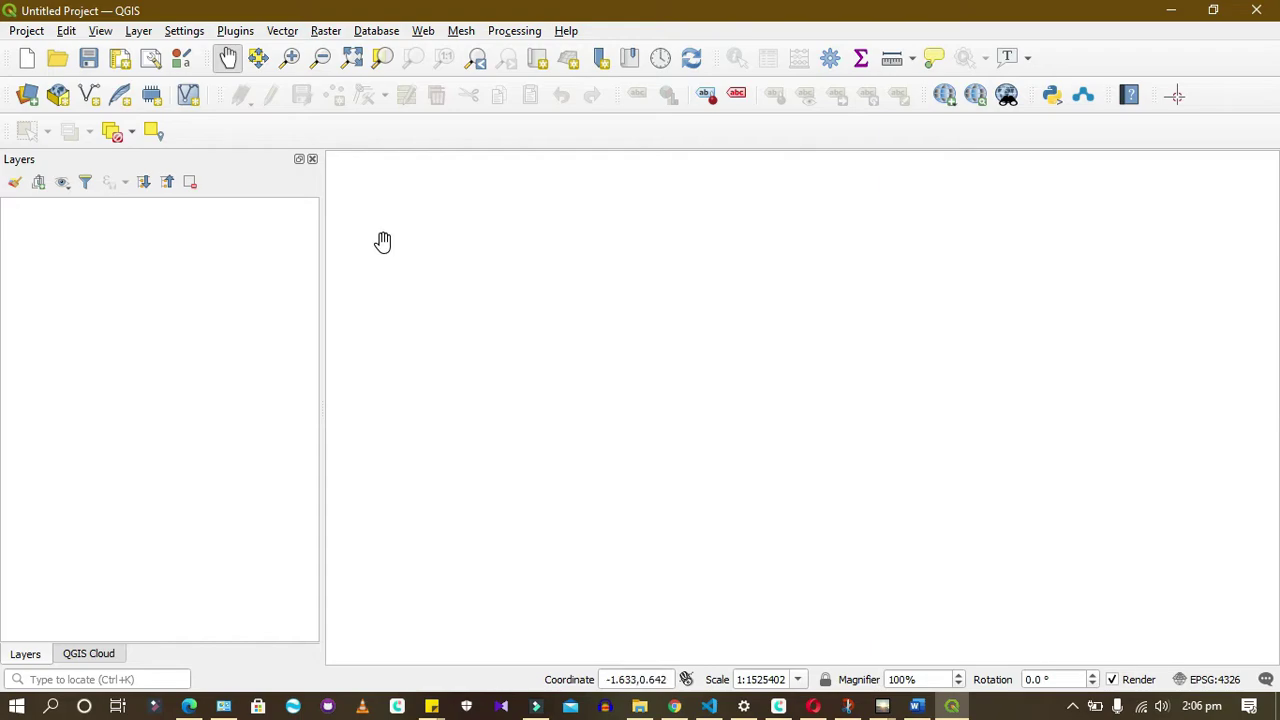
pyautogui.moveTo(560, 271); pyautogui.dragTo(443, 305)
pyautogui.click(24, 31)
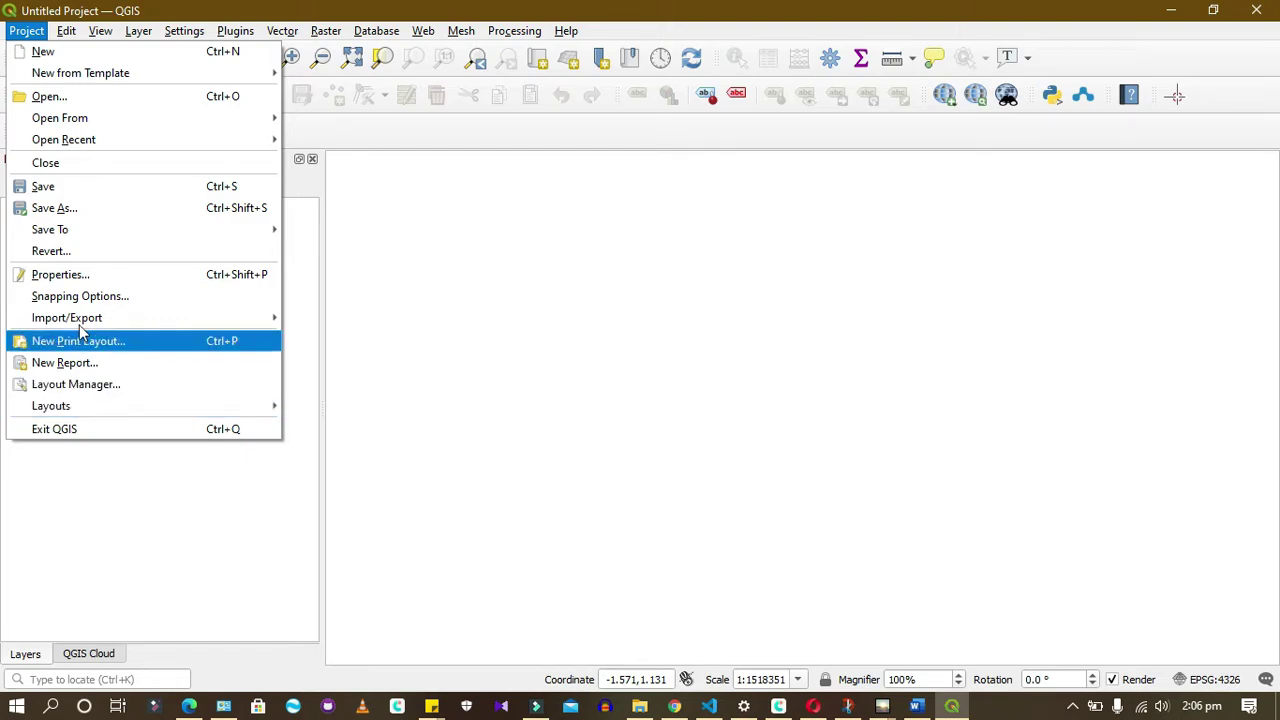
pyautogui.click(73, 274)
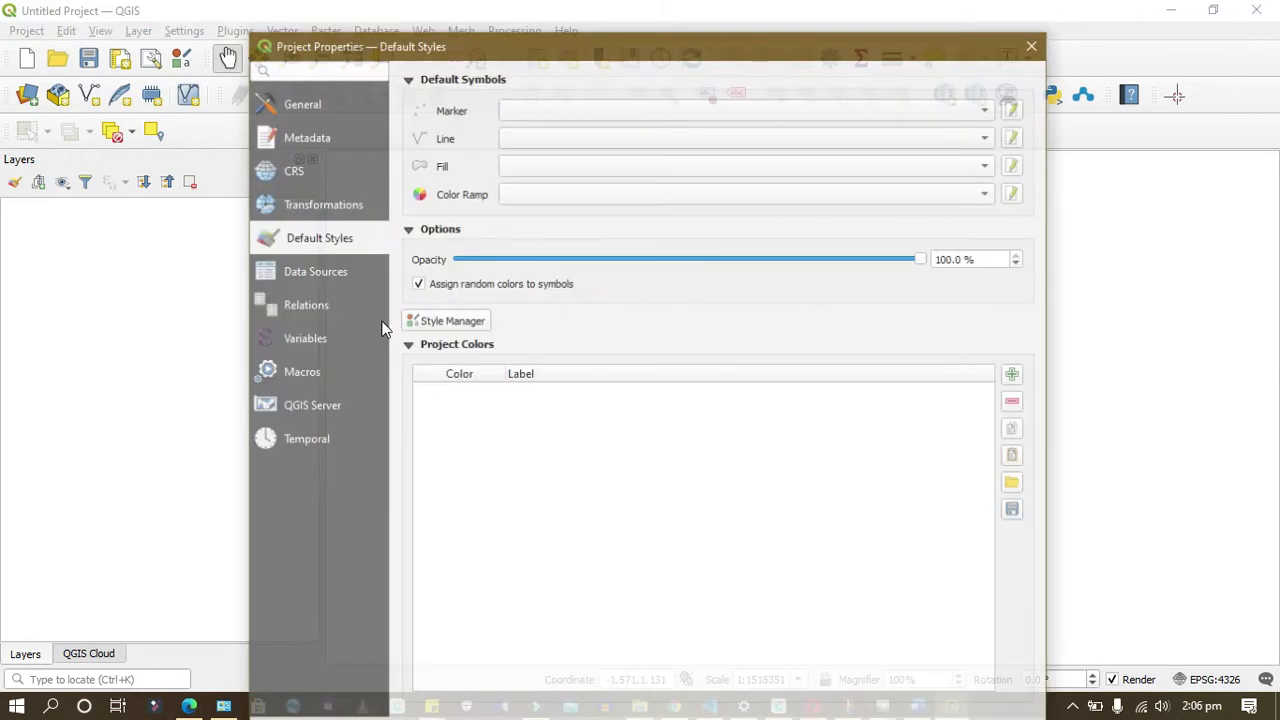
pyautogui.moveTo(364, 53); pyautogui.dragTo(366, 27)
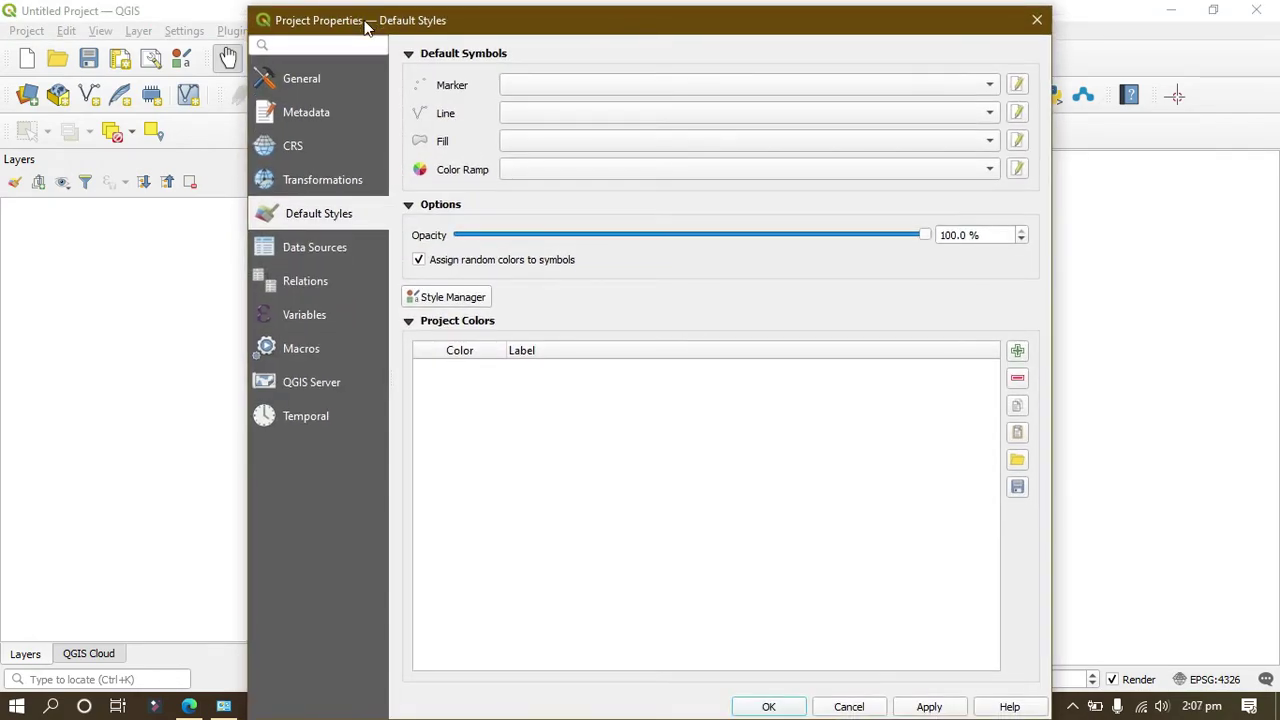
pyautogui.click(307, 80)
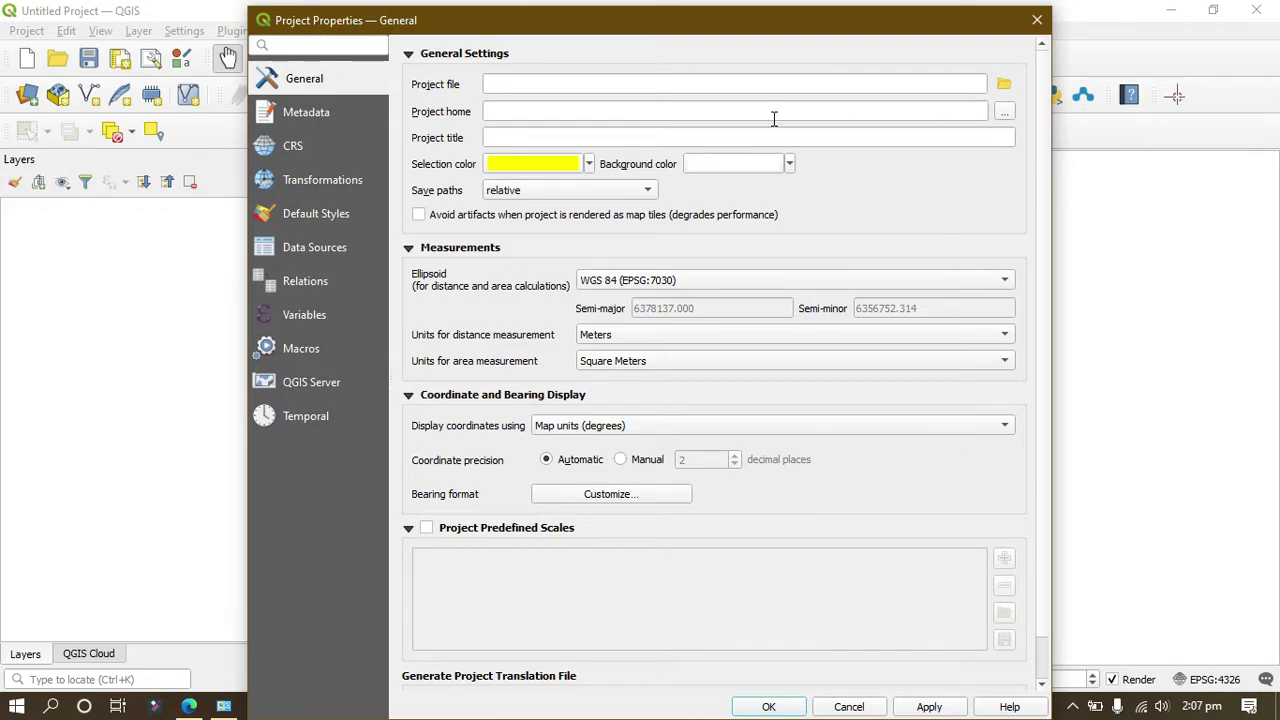
pyautogui.click(288, 146)
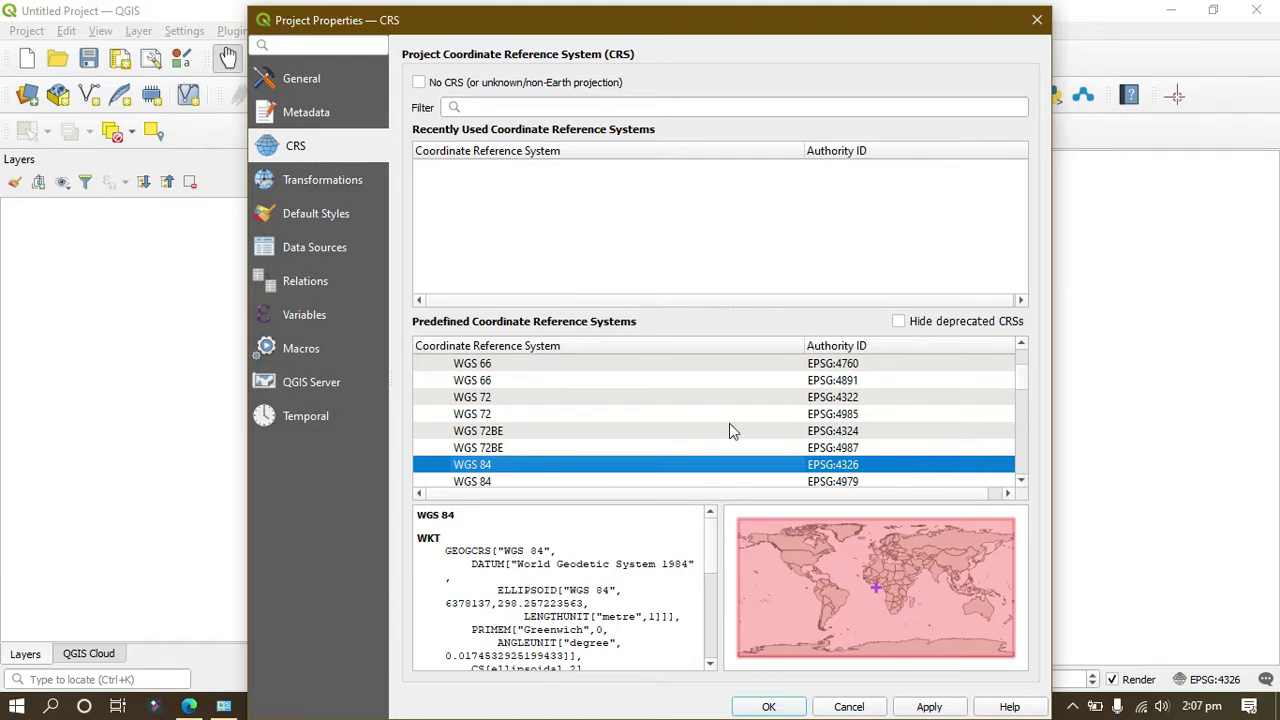
pyautogui.click(312, 385)
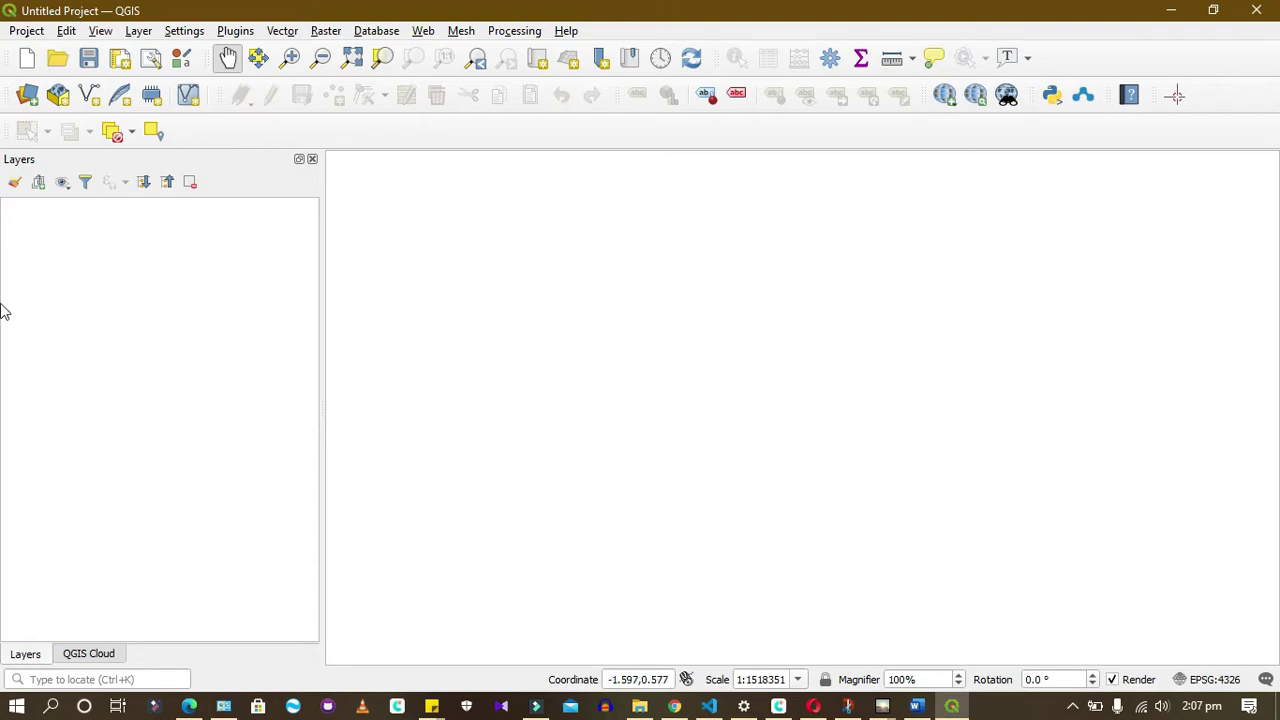
# Open the Data Source Manager on its Vector page and browse for a vector dataset file
pyautogui.click(29, 95)
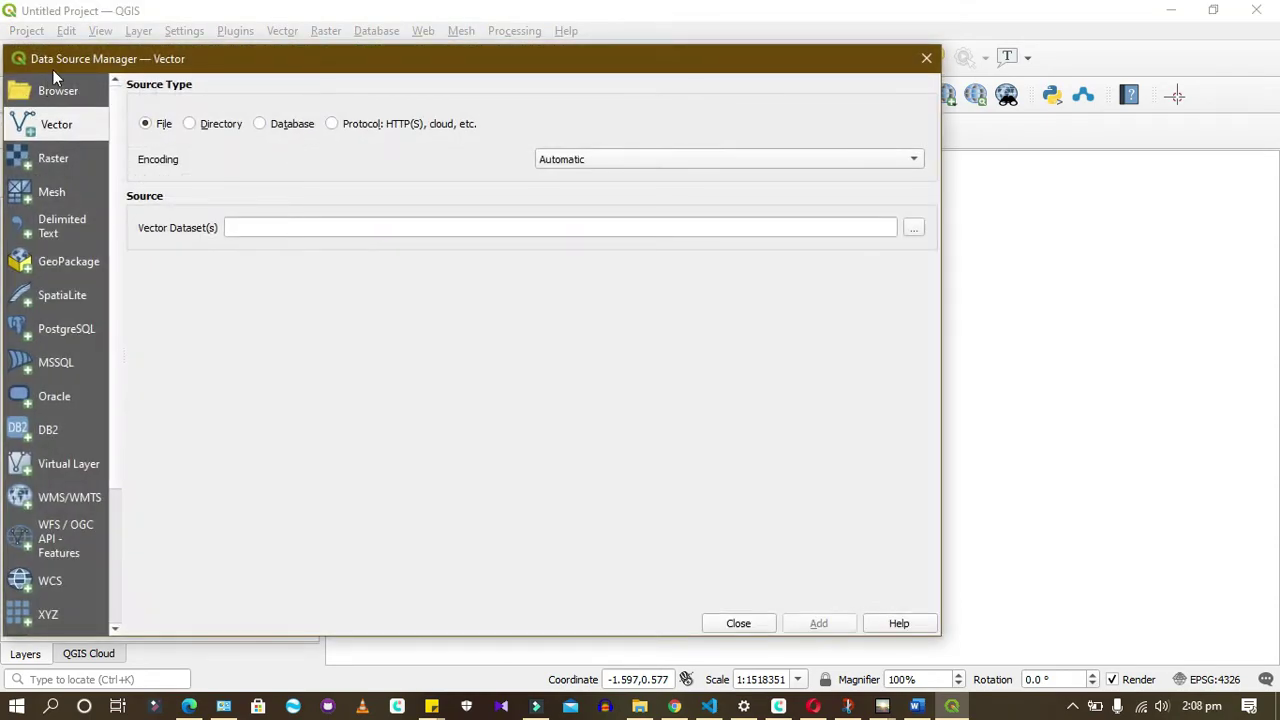
pyautogui.moveTo(65, 59); pyautogui.dragTo(143, 44)
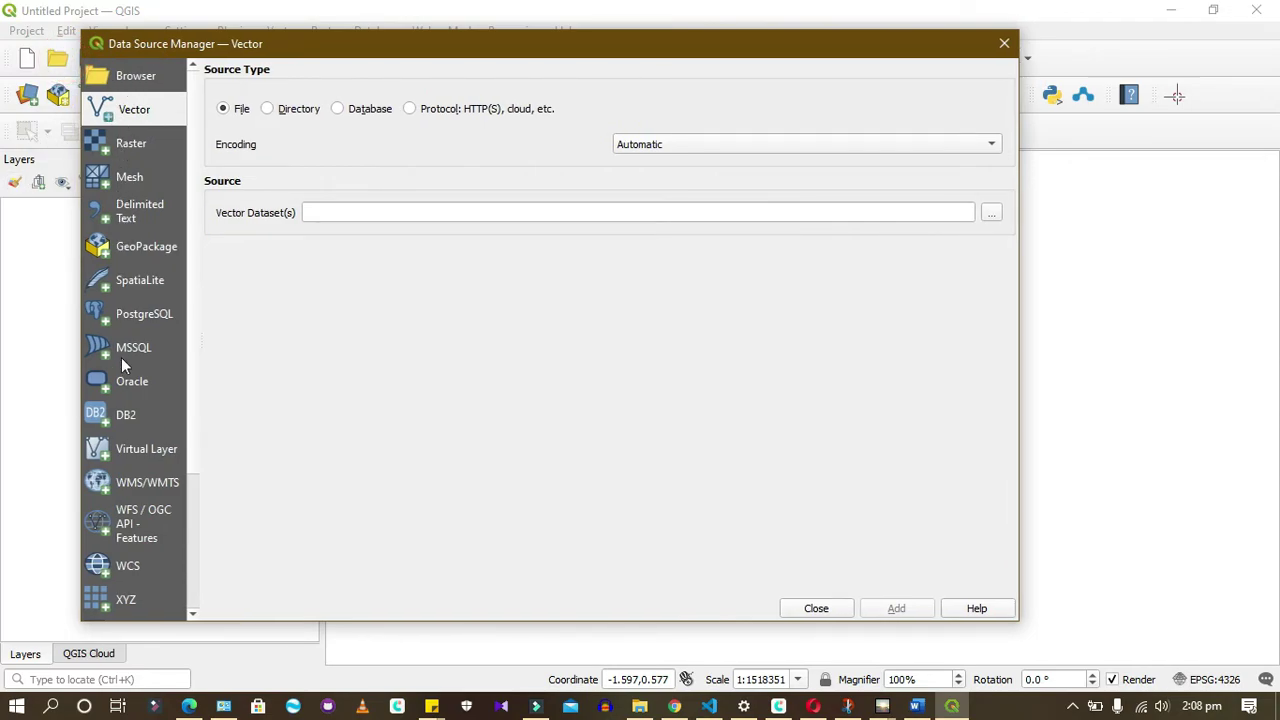
pyautogui.scroll(-2, 144, 510)
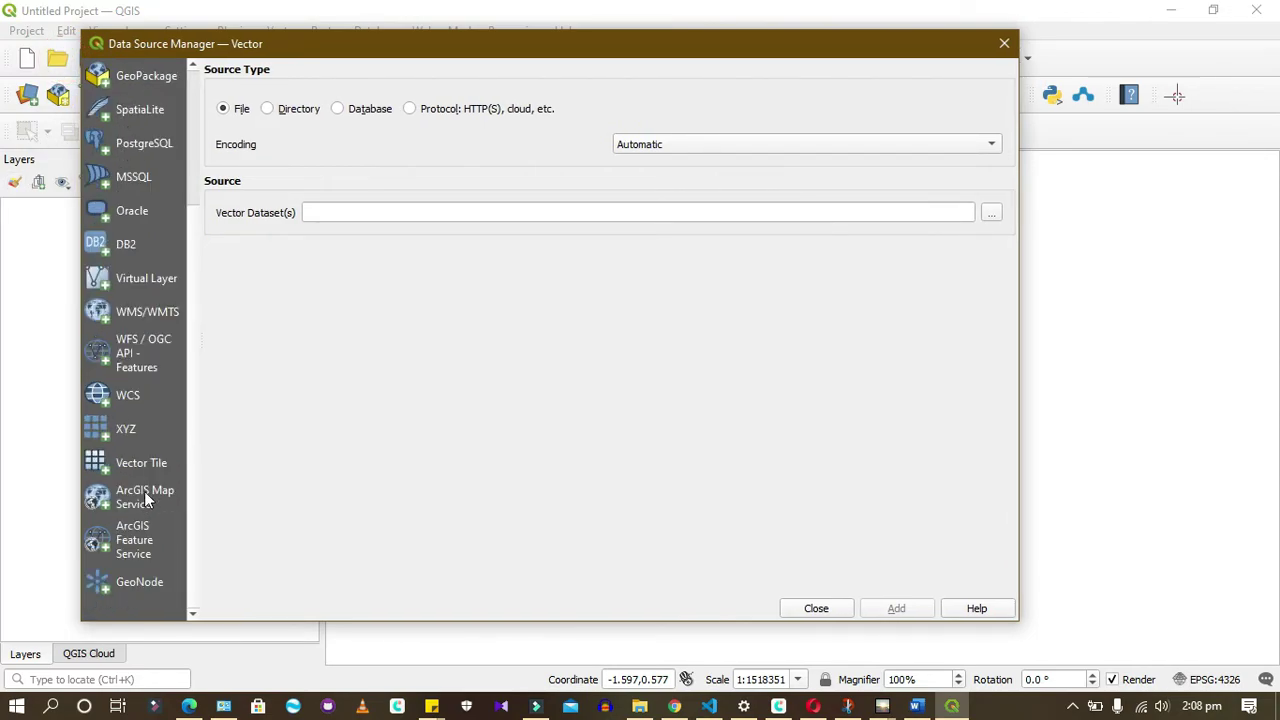
pyautogui.scroll(2, 136, 522)
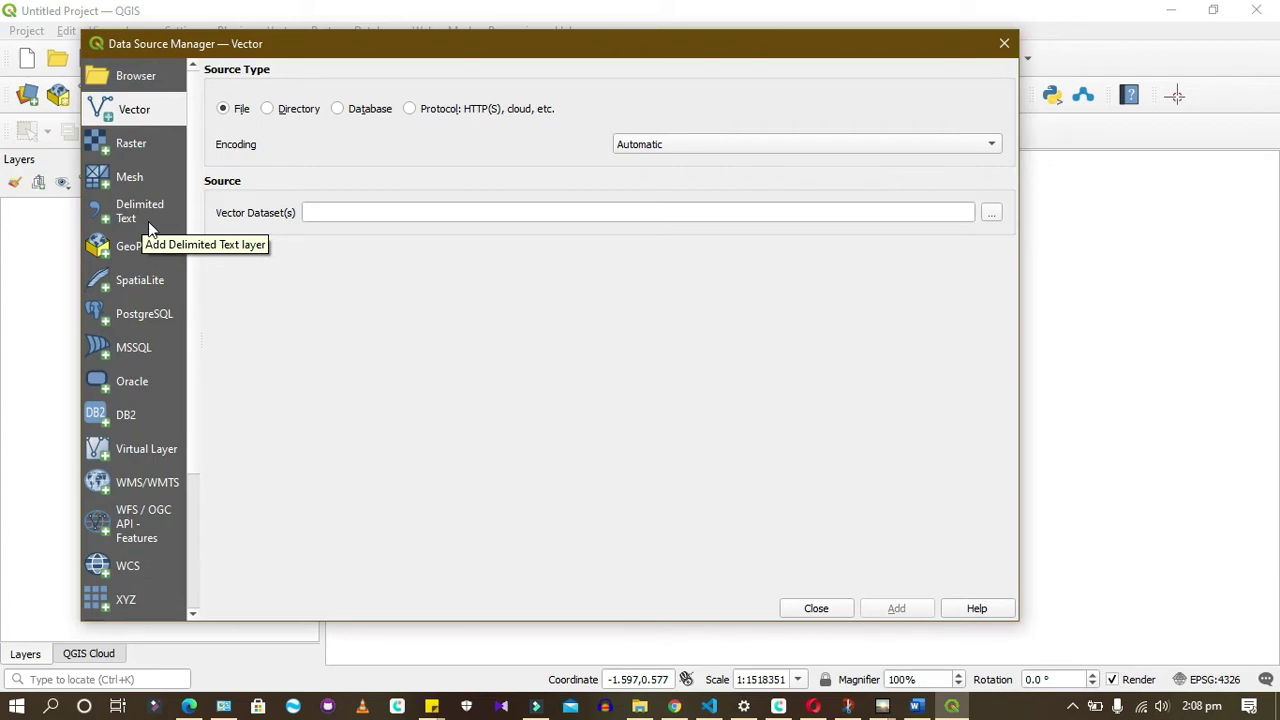
pyautogui.scroll(-2, 146, 247)
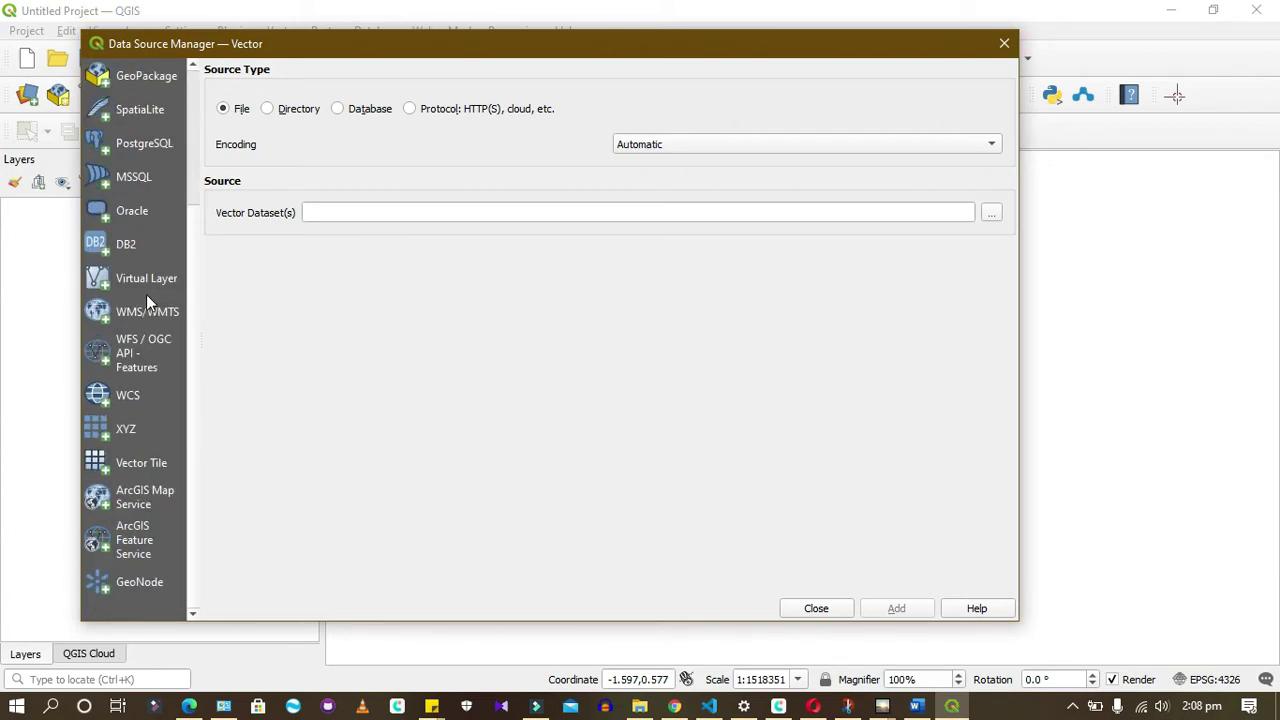
pyautogui.scroll(2, 146, 294)
pyautogui.click(130, 110)
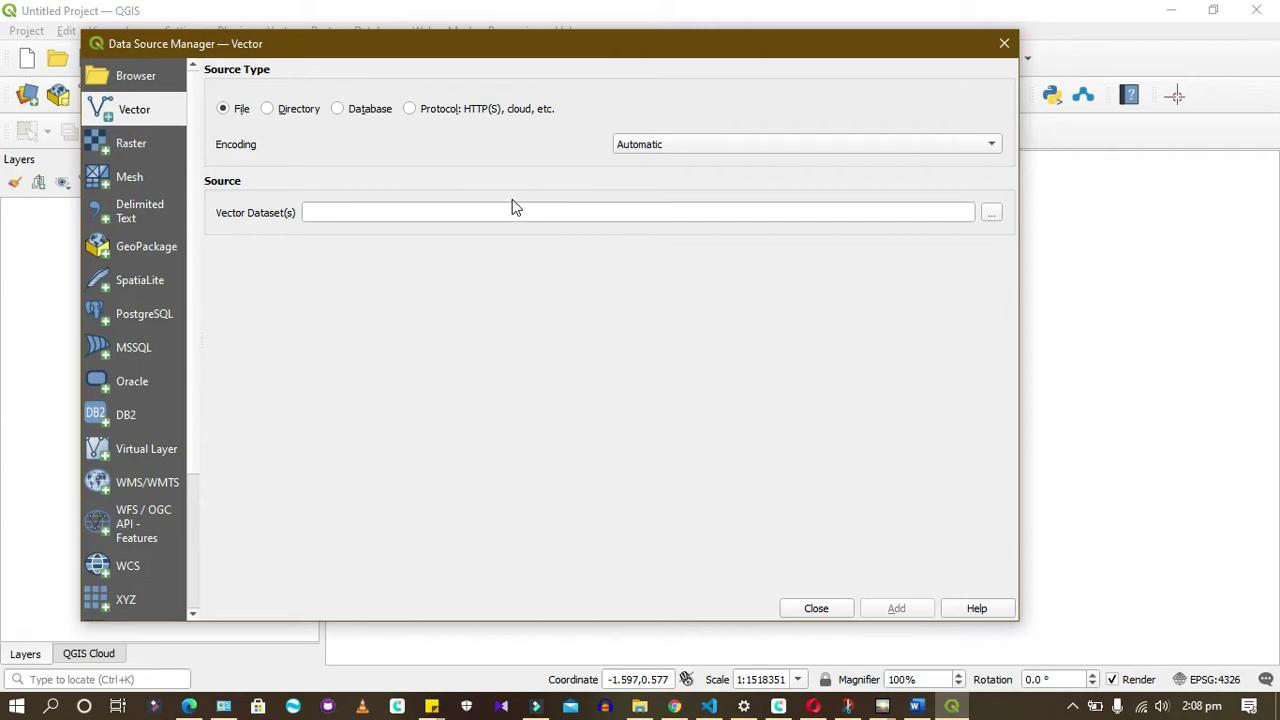
pyautogui.click(112, 143)
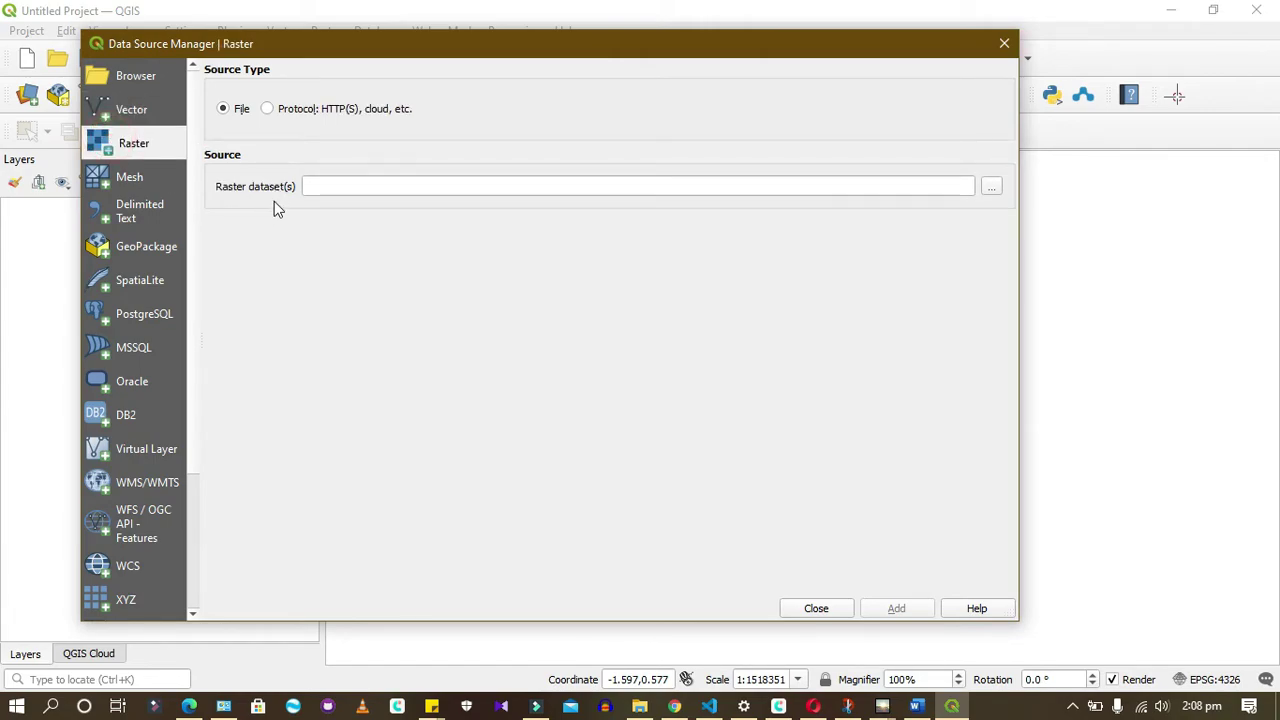
pyautogui.click(153, 118)
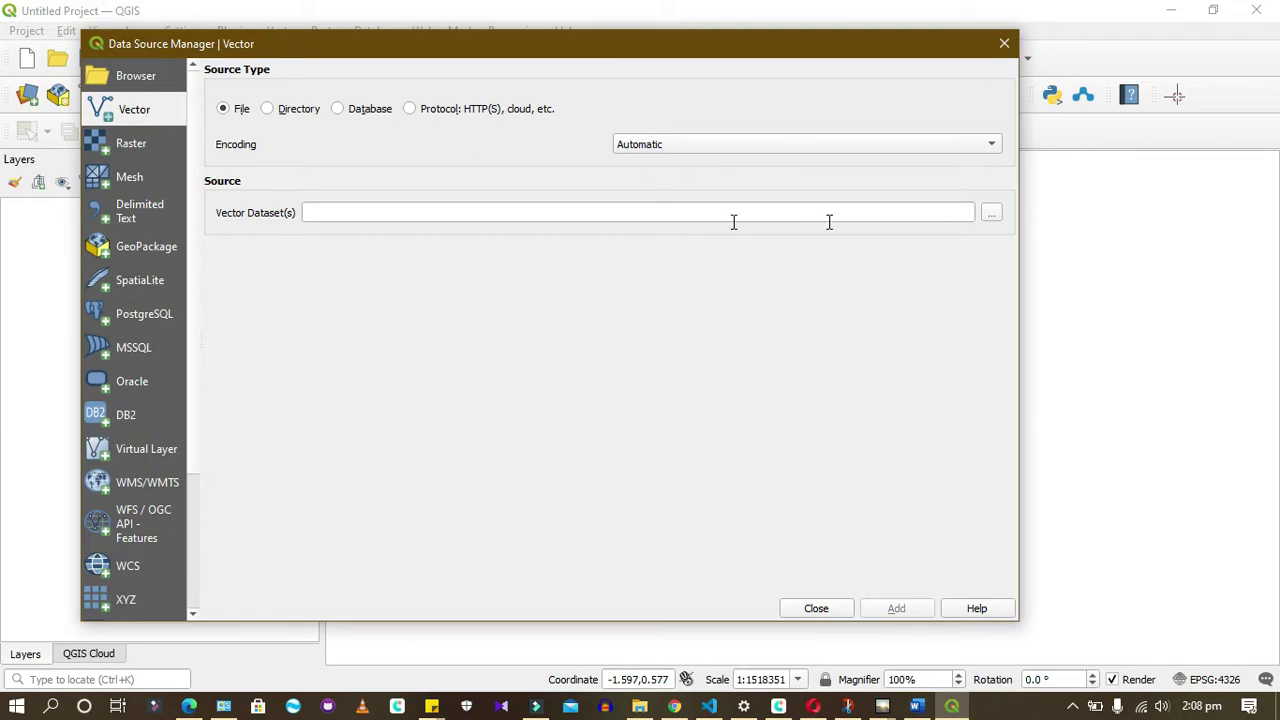
pyautogui.click(987, 213)
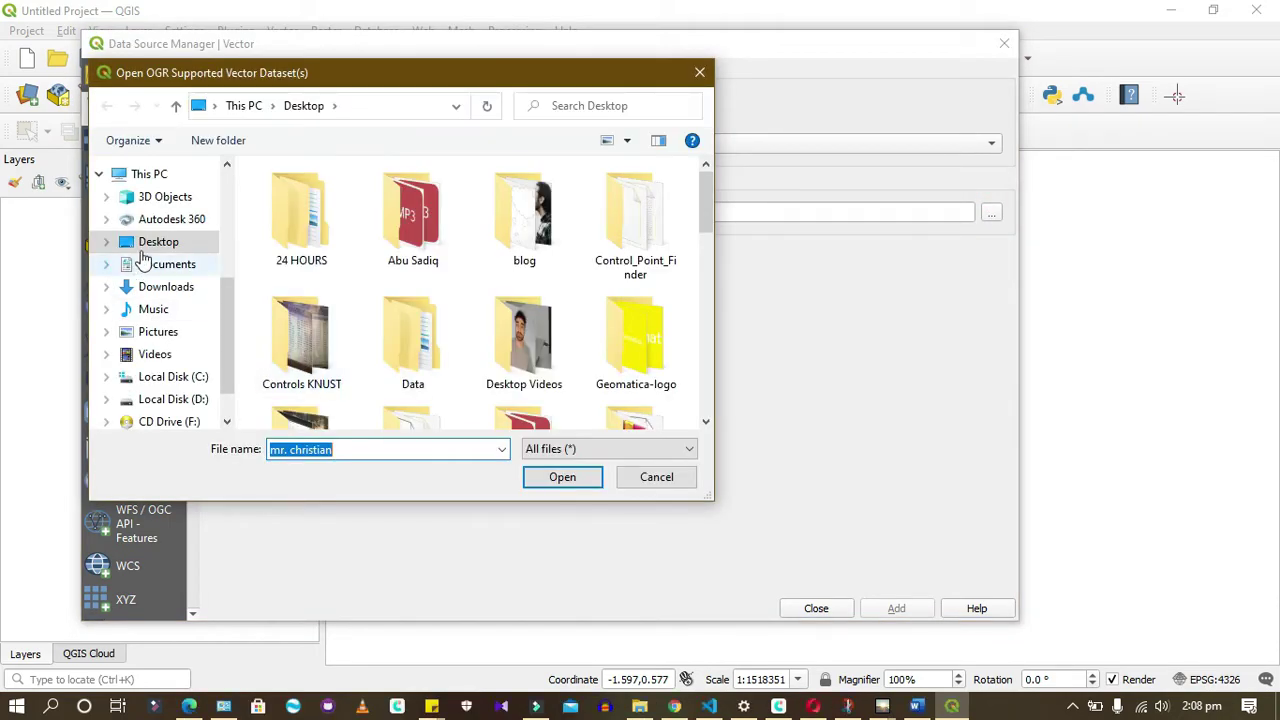
# Navigate from the Desktop through Data and Ghana Shapefiles into the new Ghana-Shapefile folder
pyautogui.click(145, 246)
pyautogui.scroll(-1, 165, 330)
pyautogui.scroll(-2, 530, 334)
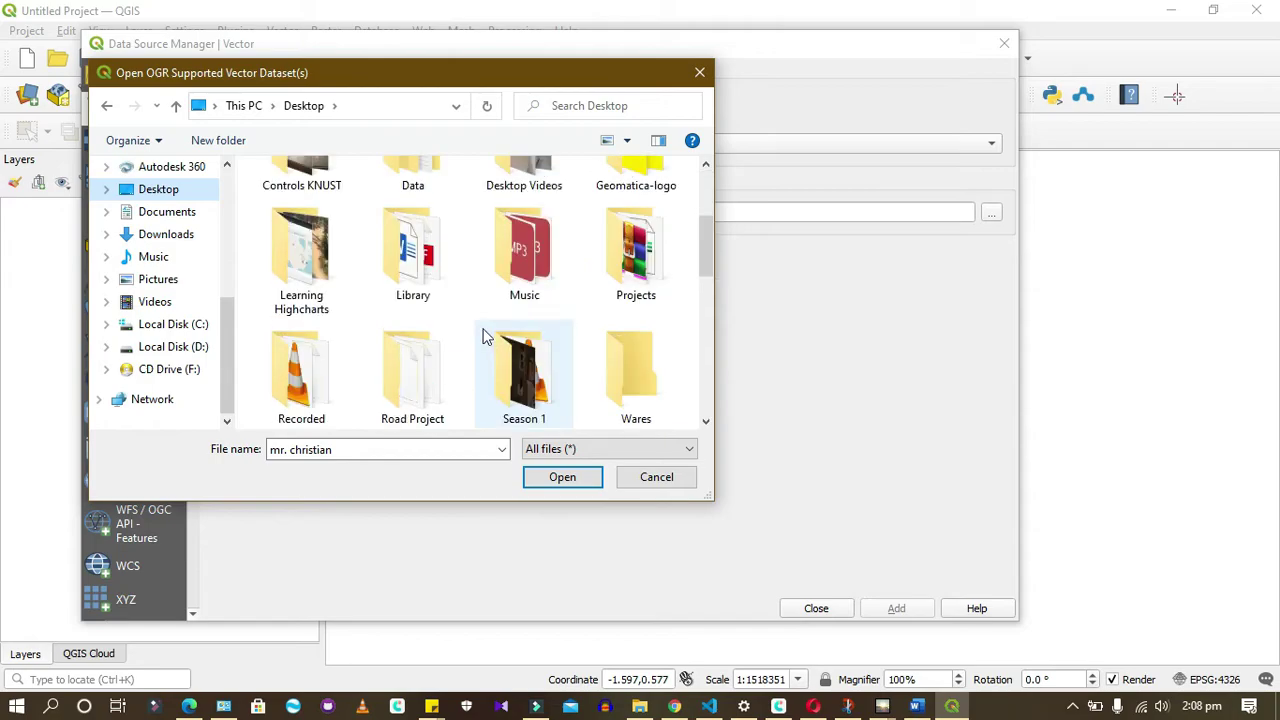
pyautogui.scroll(2, 483, 336)
pyautogui.click(420, 378)
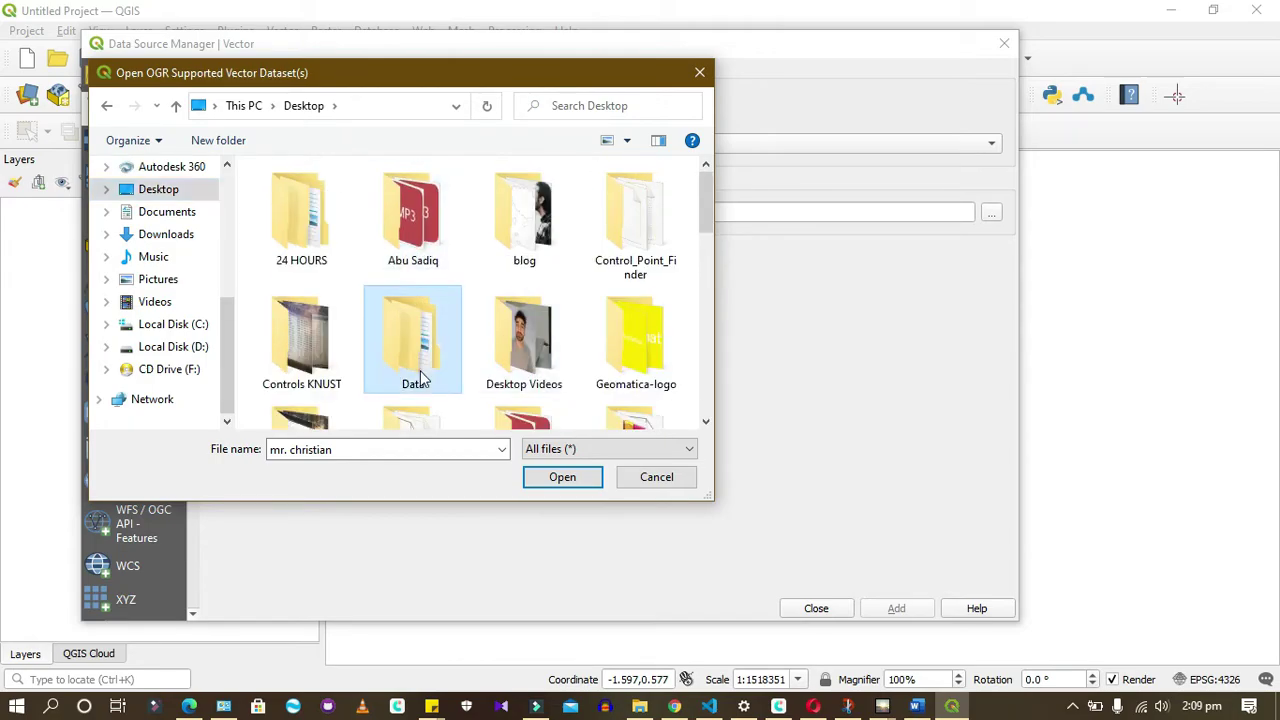
pyautogui.doubleClick(420, 378)
pyautogui.doubleClick(332, 199)
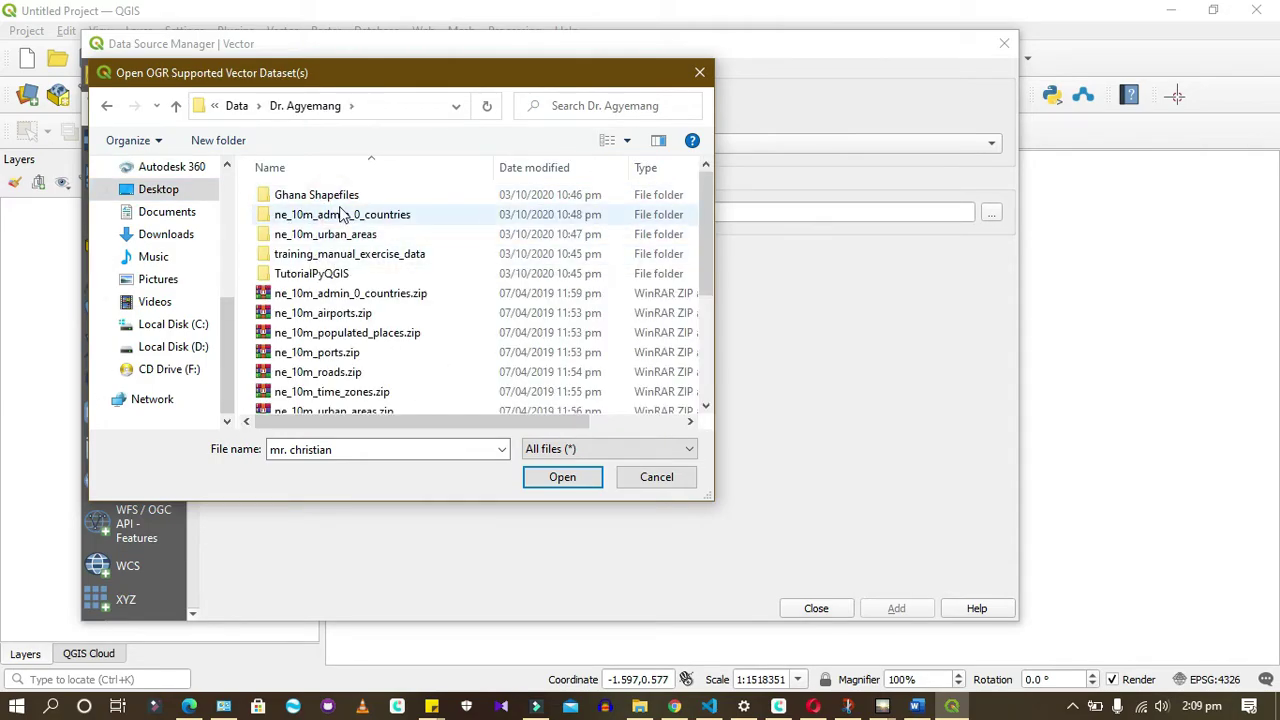
pyautogui.doubleClick(345, 198)
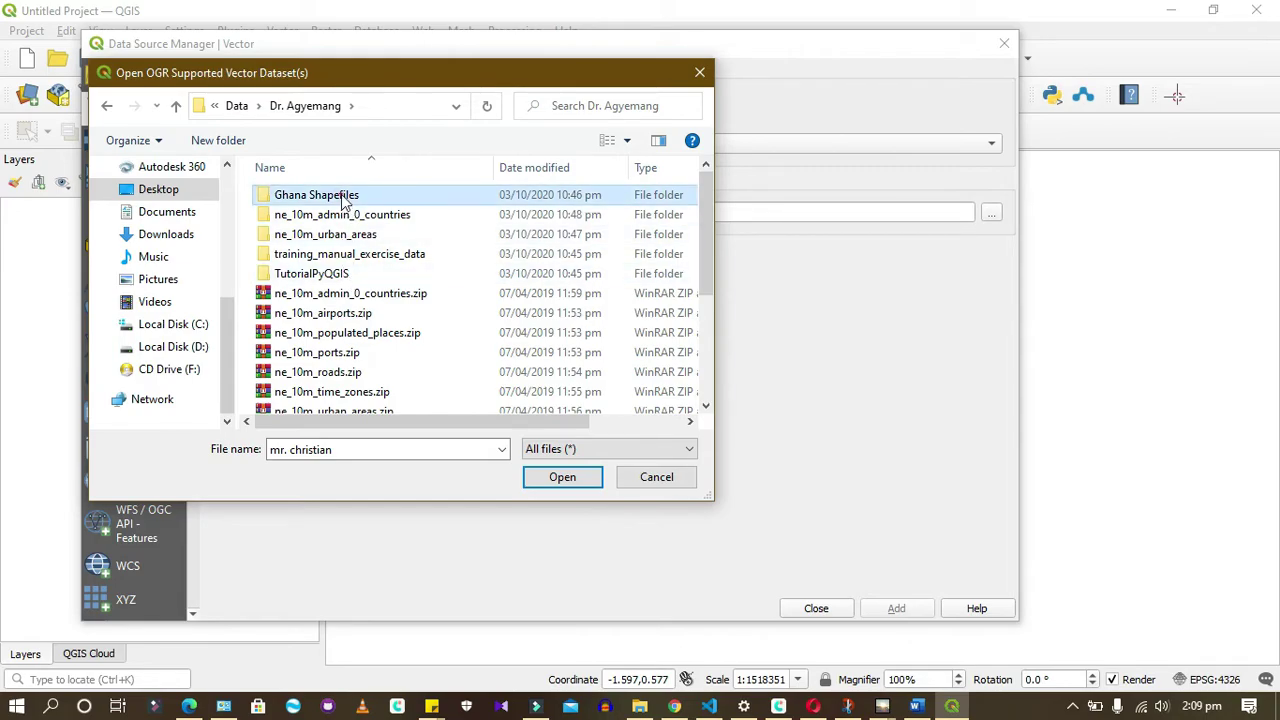
pyautogui.click(330, 313)
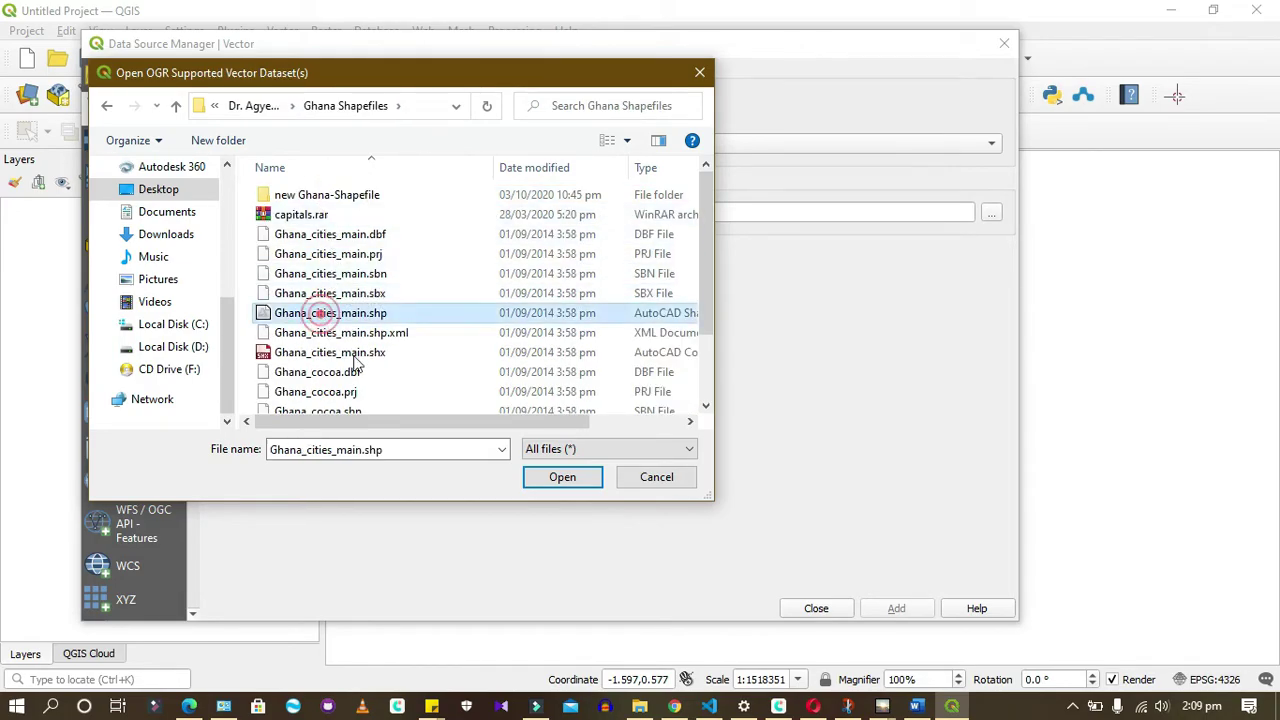
pyautogui.scroll(-2, 337, 395)
pyautogui.click(334, 363)
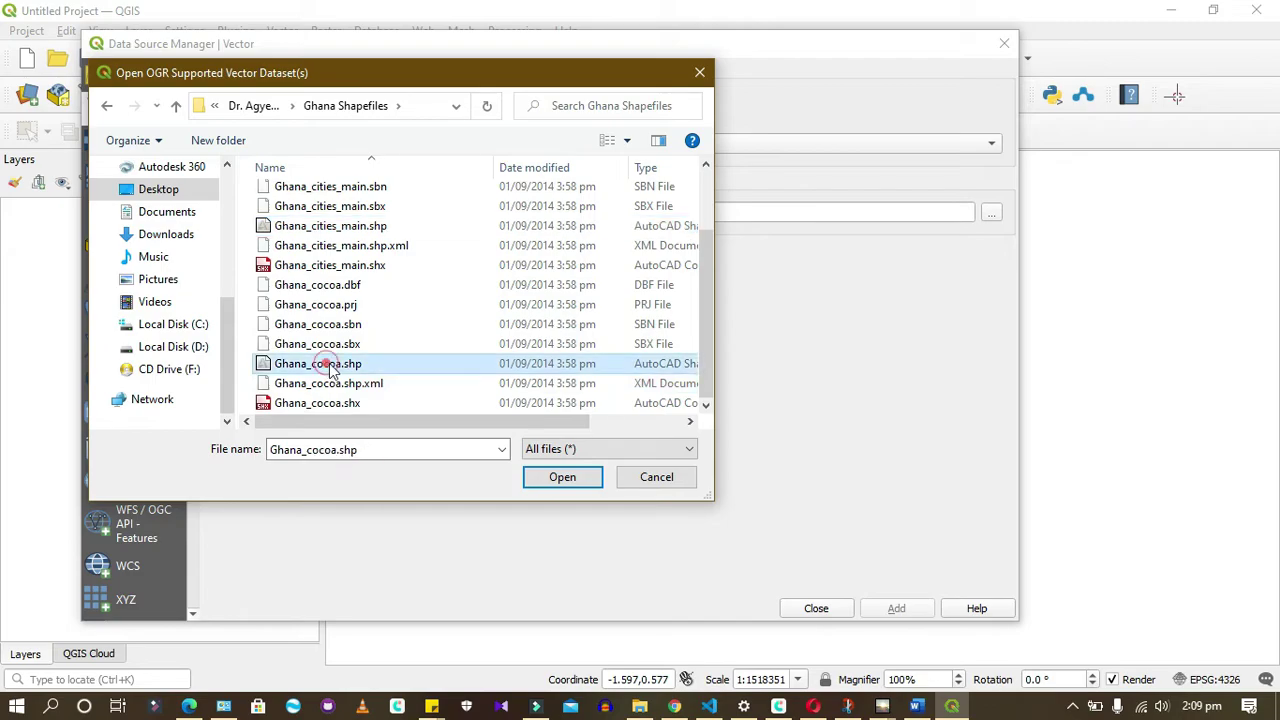
pyautogui.scroll(2, 335, 340)
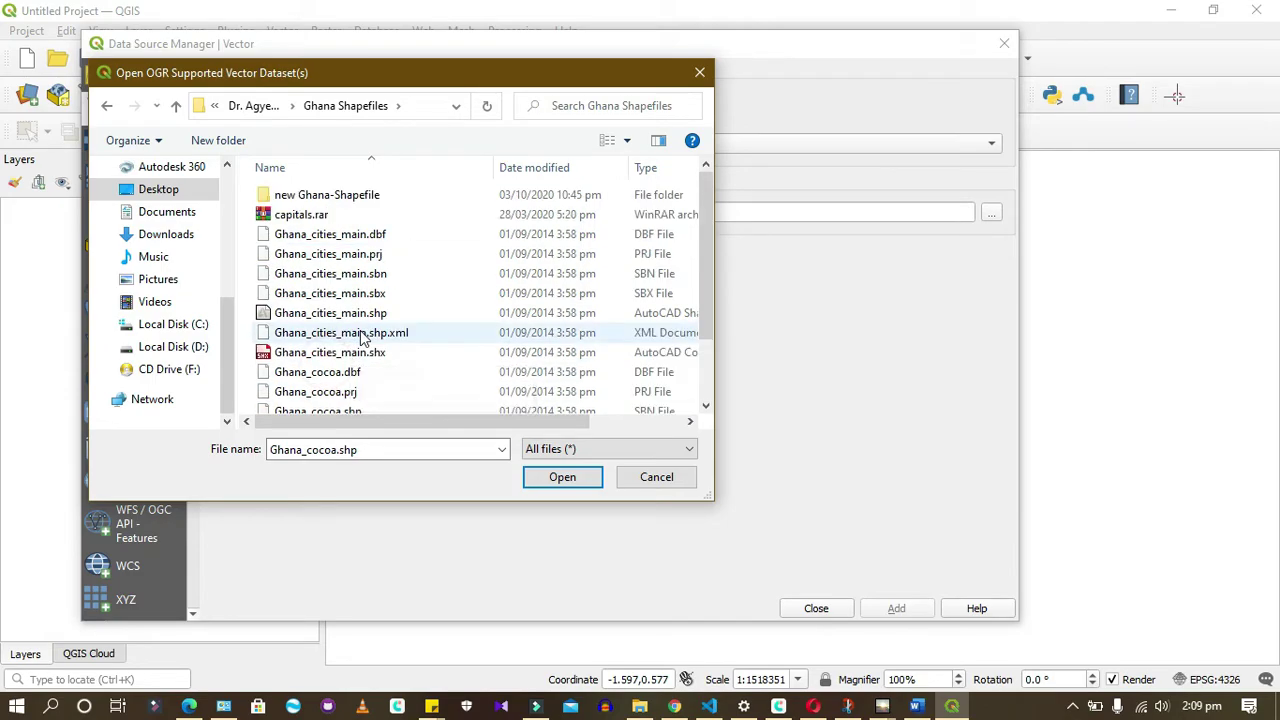
pyautogui.doubleClick(325, 200)
# Pick Ghana_district_2010.shp and confirm it as the Vector Dataset source
pyautogui.click(308, 333)
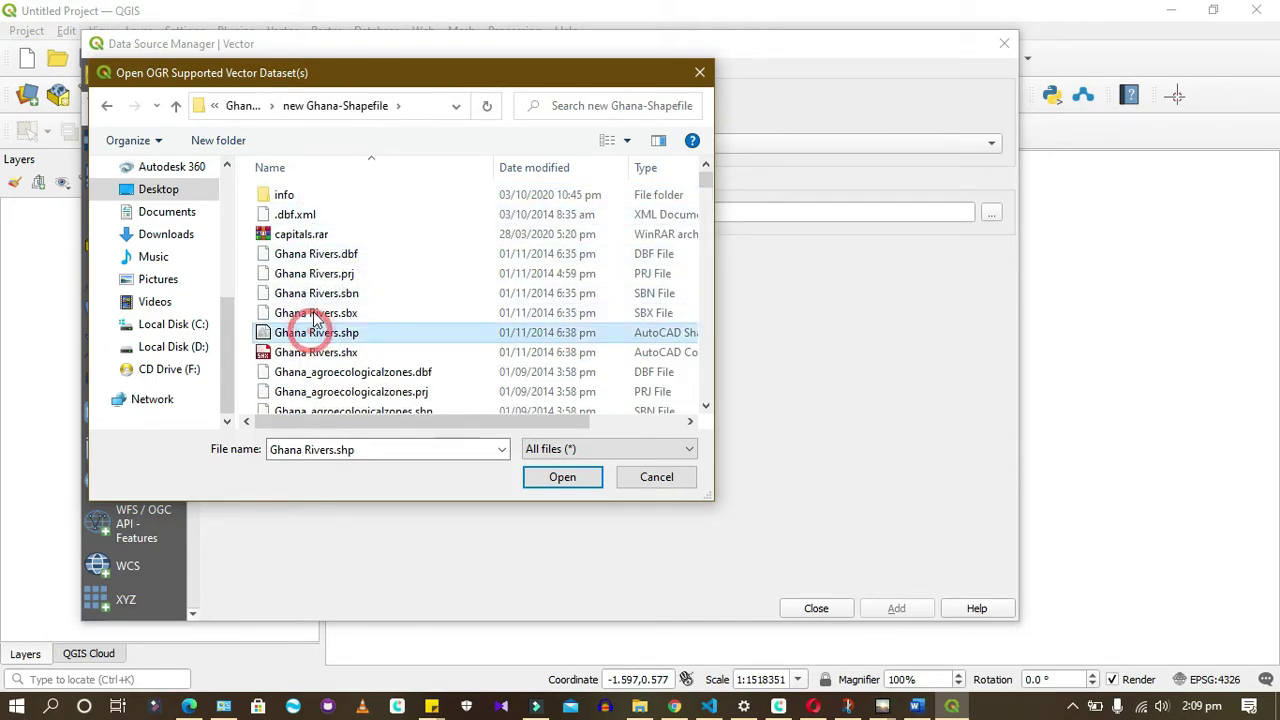
pyautogui.scroll(-4, 343, 295)
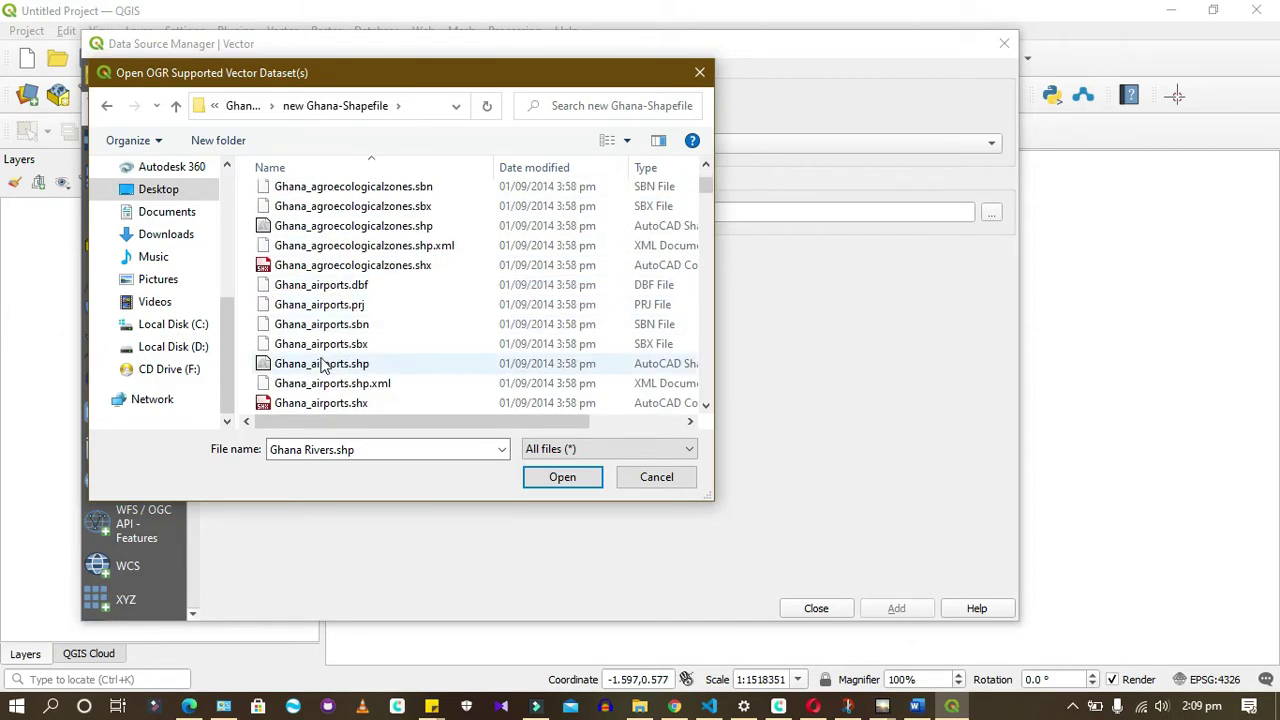
pyautogui.scroll(-1, 322, 372)
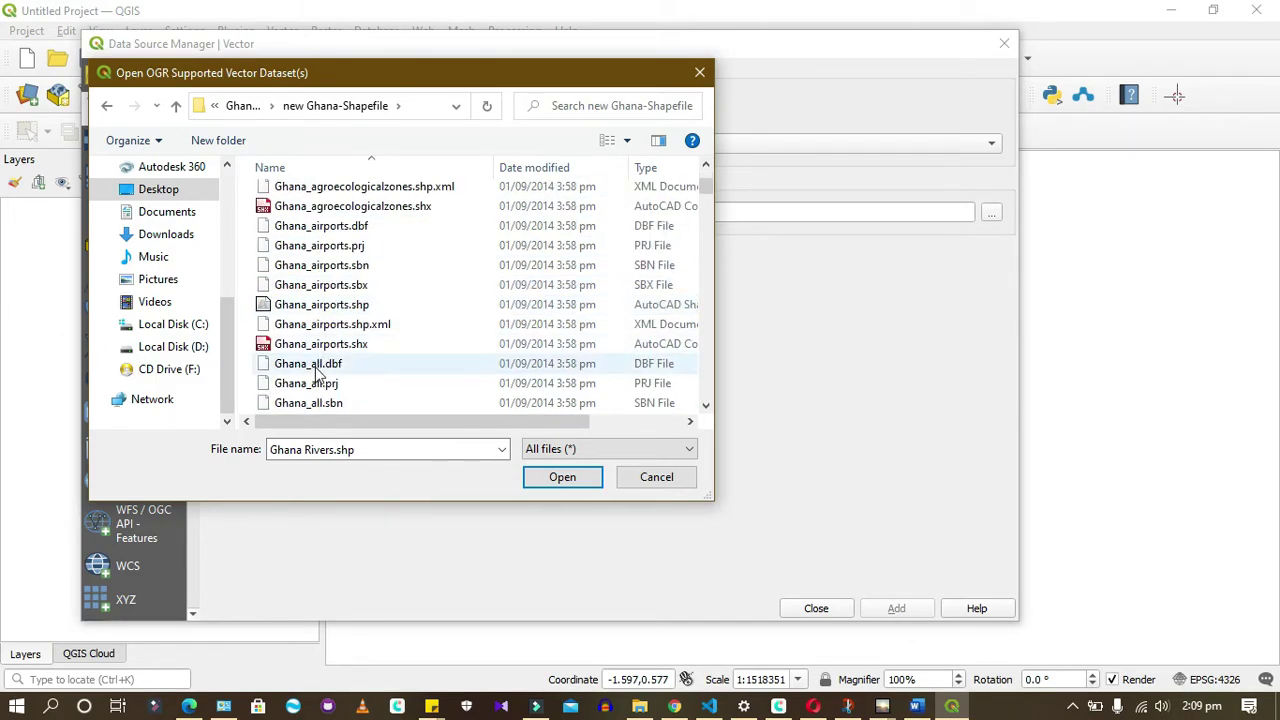
pyautogui.scroll(-3, 316, 318)
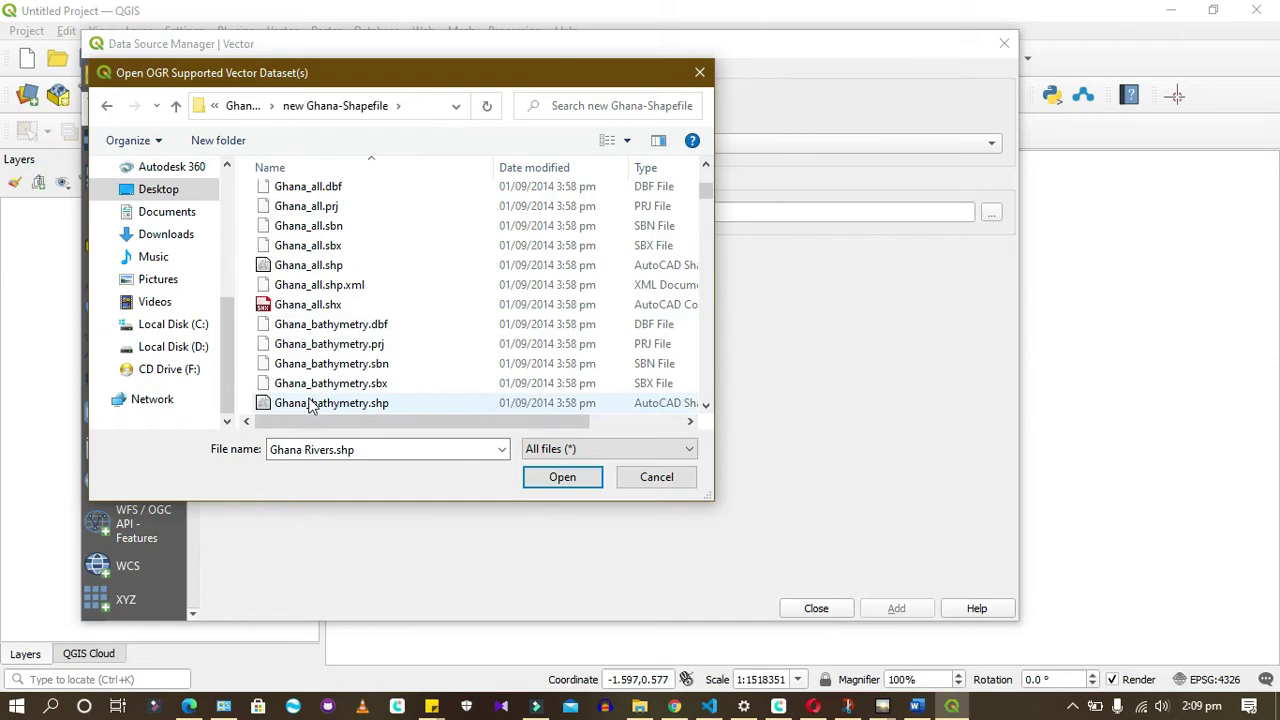
pyautogui.scroll(-5, 312, 290)
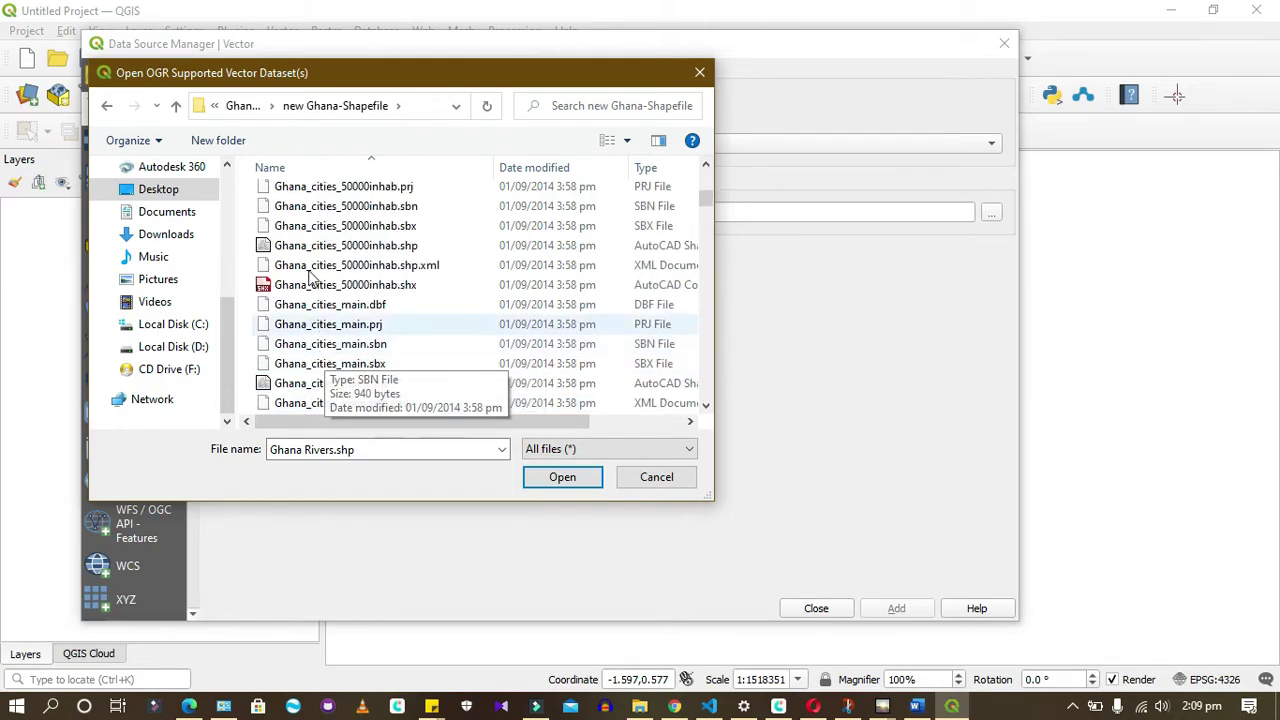
pyautogui.click(318, 383)
pyautogui.scroll(-5, 345, 372)
pyautogui.scroll(-7, 345, 320)
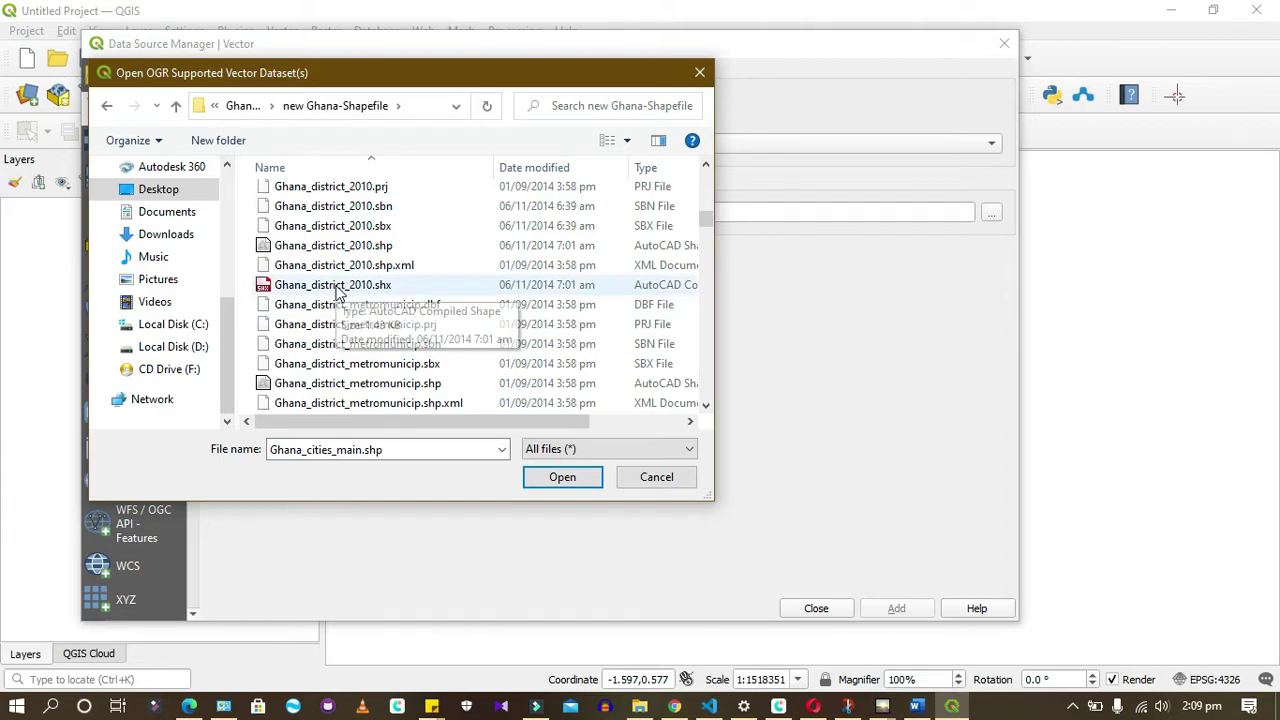
pyautogui.click(327, 245)
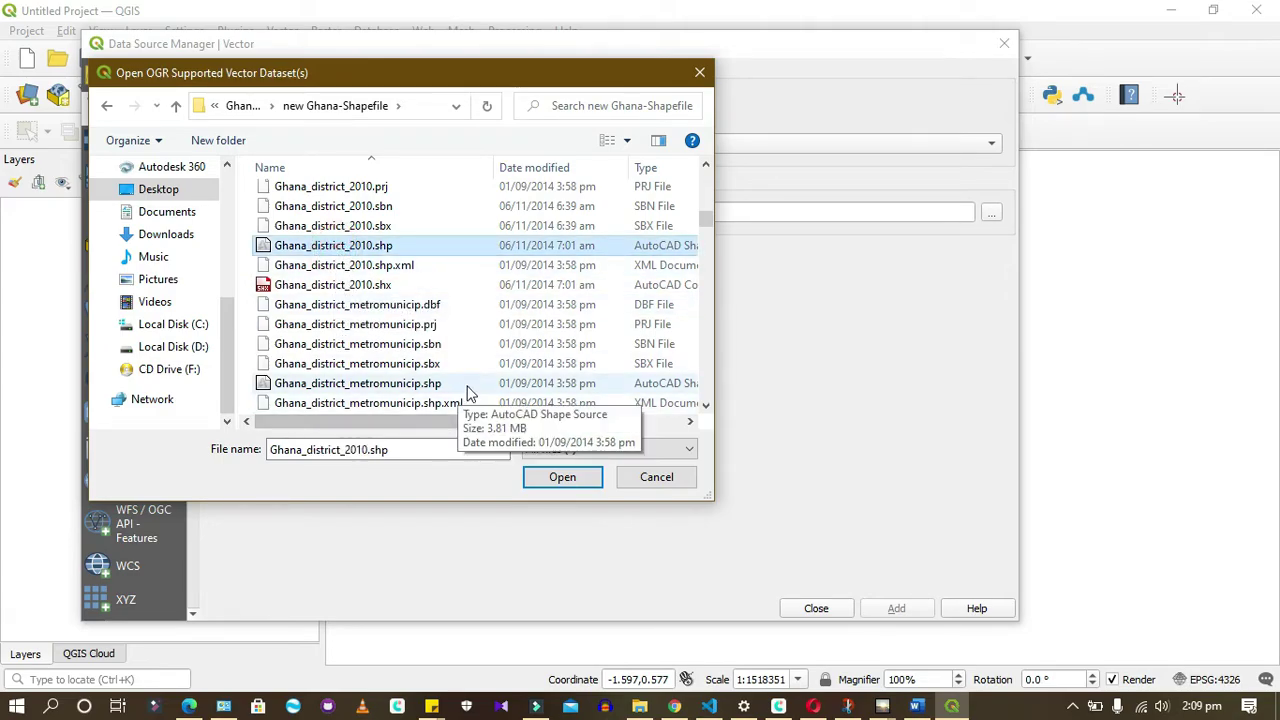
pyautogui.click(560, 476)
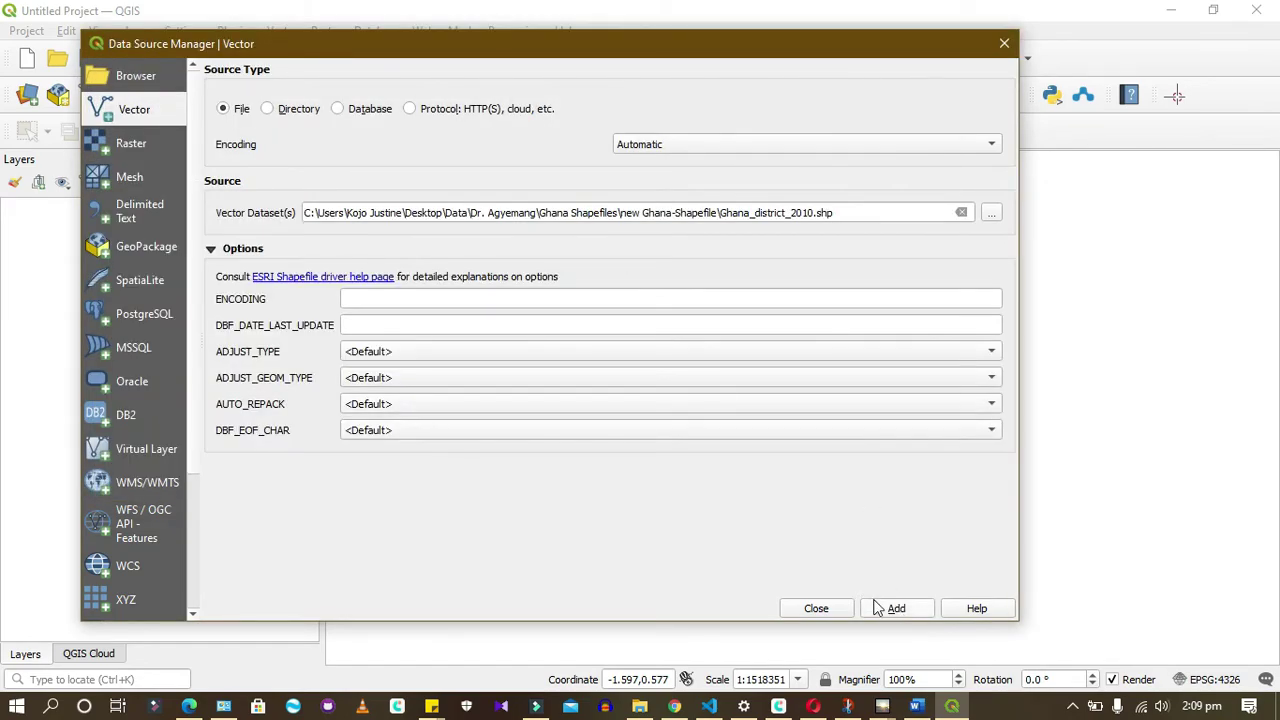
# Add Ghana_district_2010 as a layer, close the manager, and pan across the district polygons
pyautogui.click(894, 607)
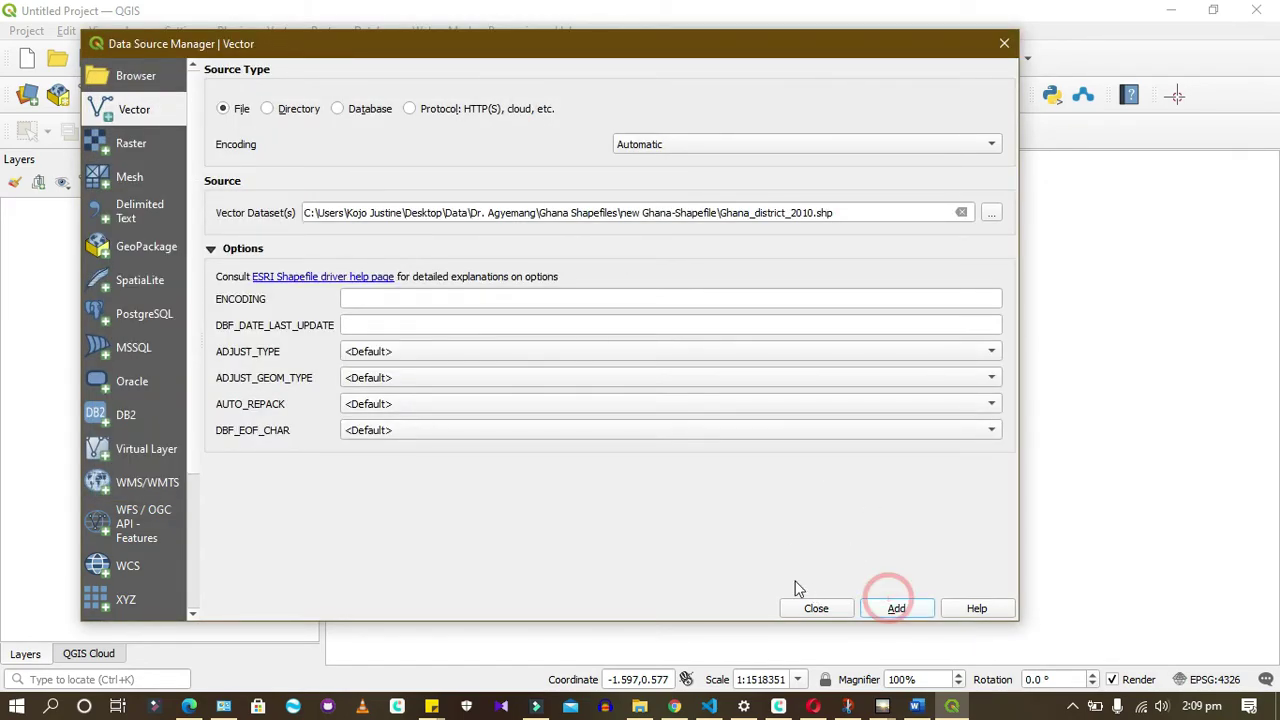
pyautogui.click(803, 607)
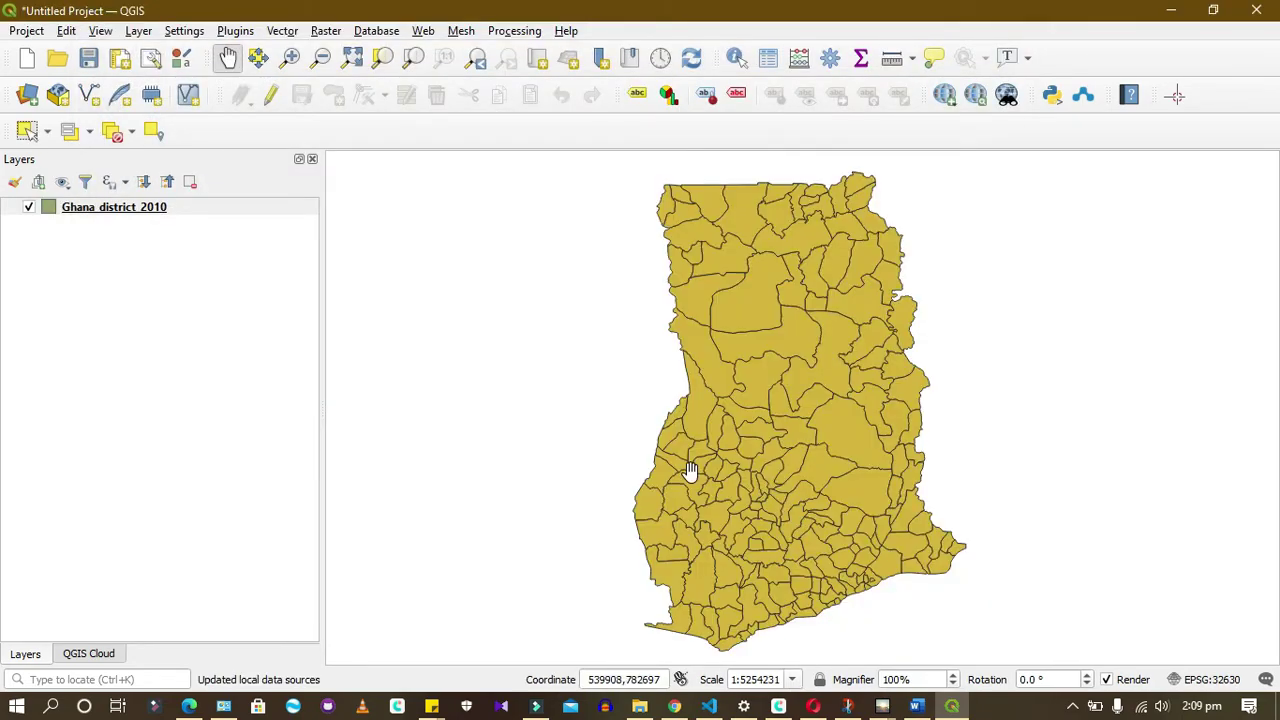
pyautogui.moveTo(689, 471); pyautogui.dragTo(629, 463)
pyautogui.moveTo(752, 343); pyautogui.dragTo(714, 374)
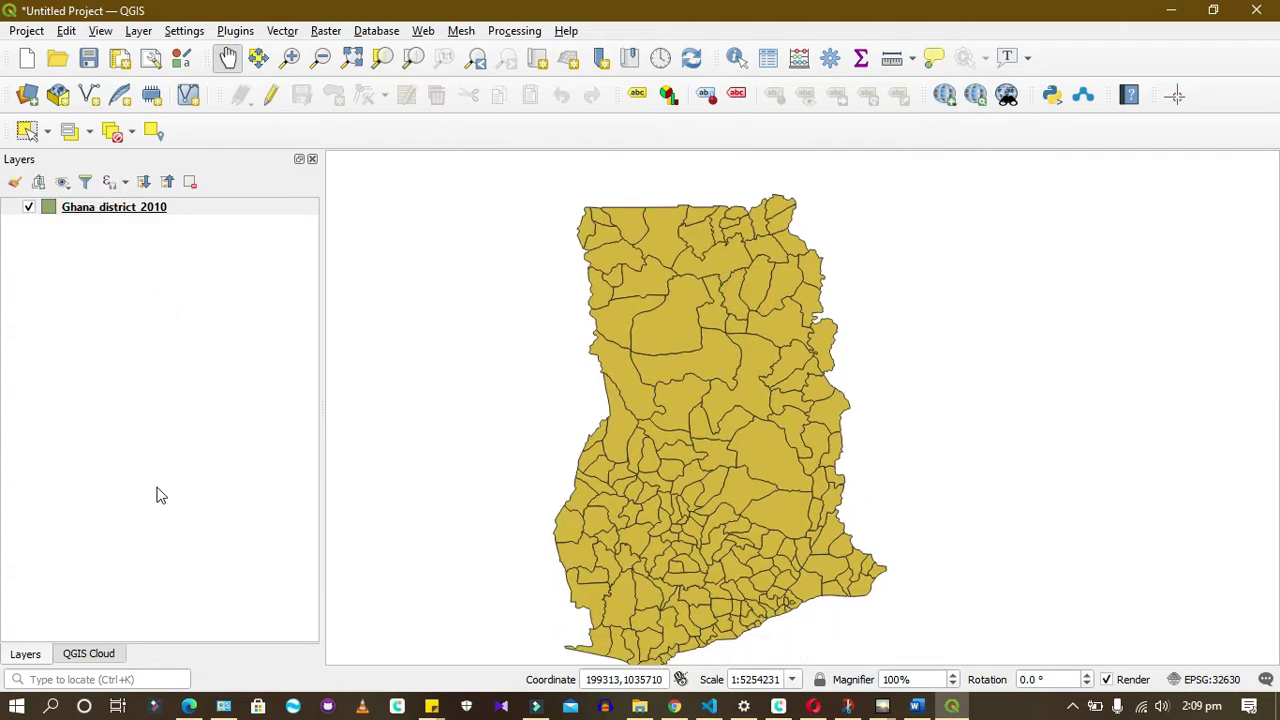
pyautogui.moveTo(775, 418); pyautogui.dragTo(849, 426)
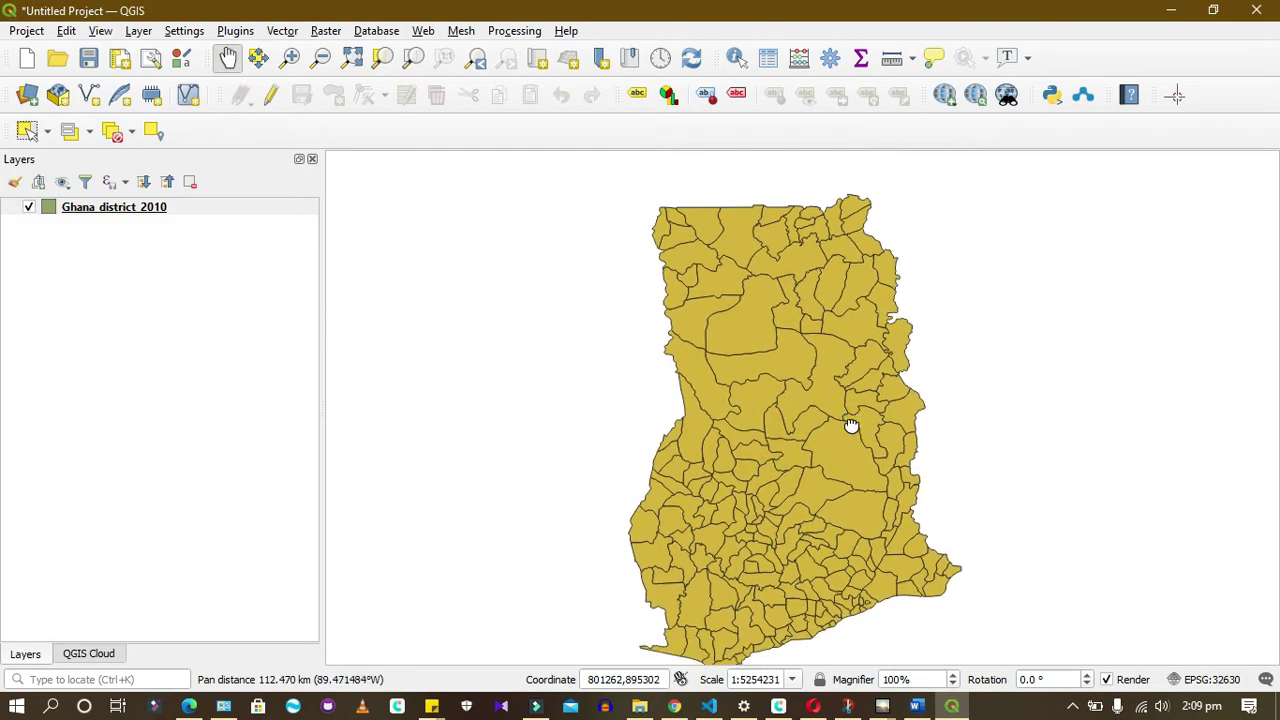
pyautogui.click(33, 375)
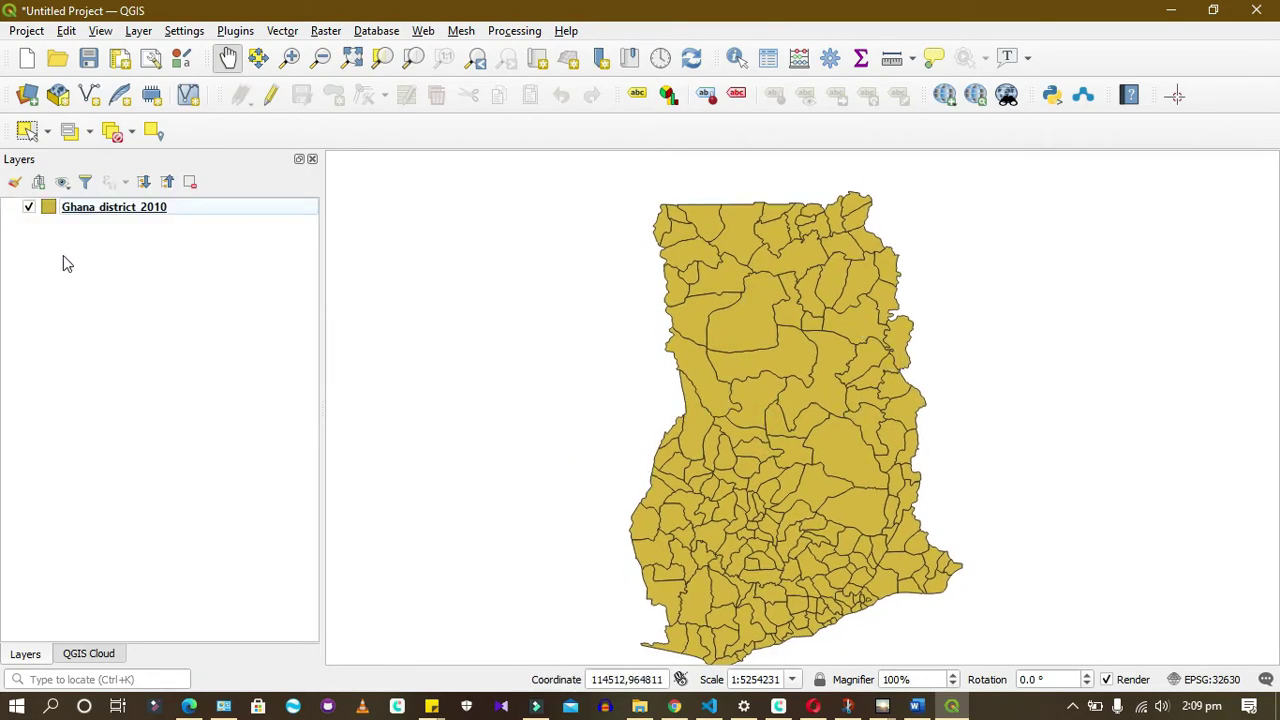
pyautogui.moveTo(810, 518); pyautogui.dragTo(718, 508)
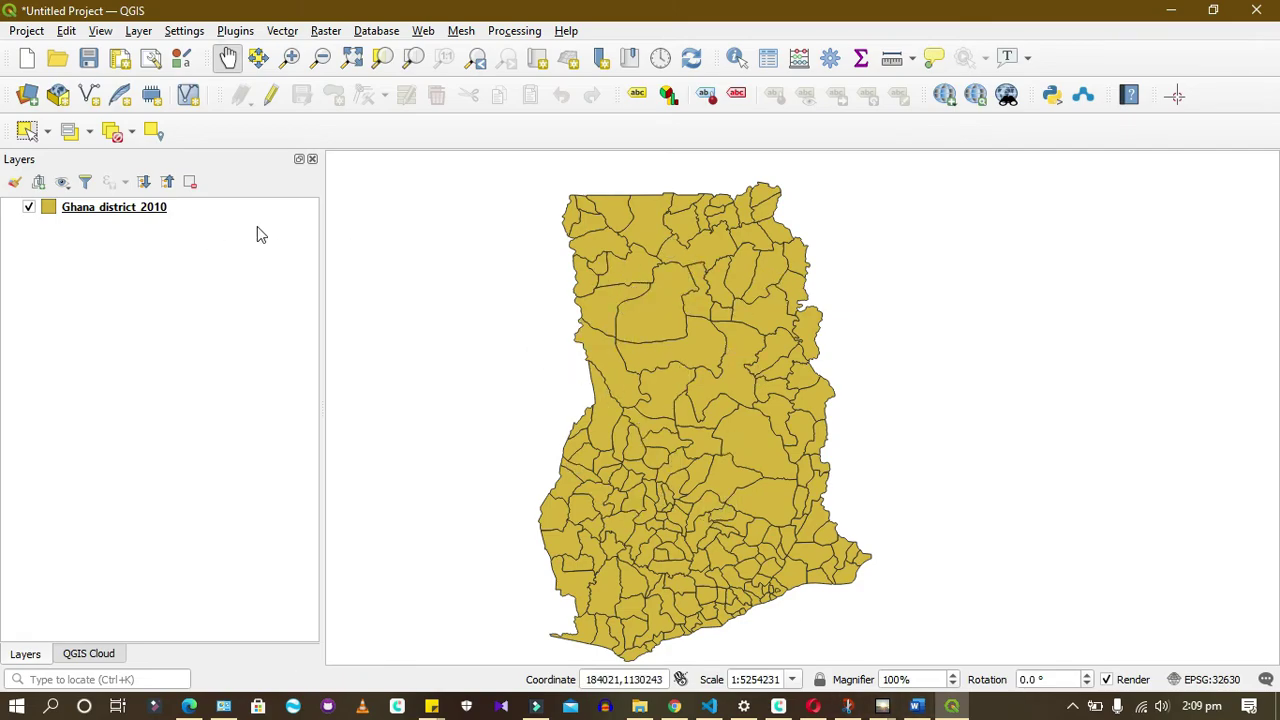
pyautogui.click(133, 214)
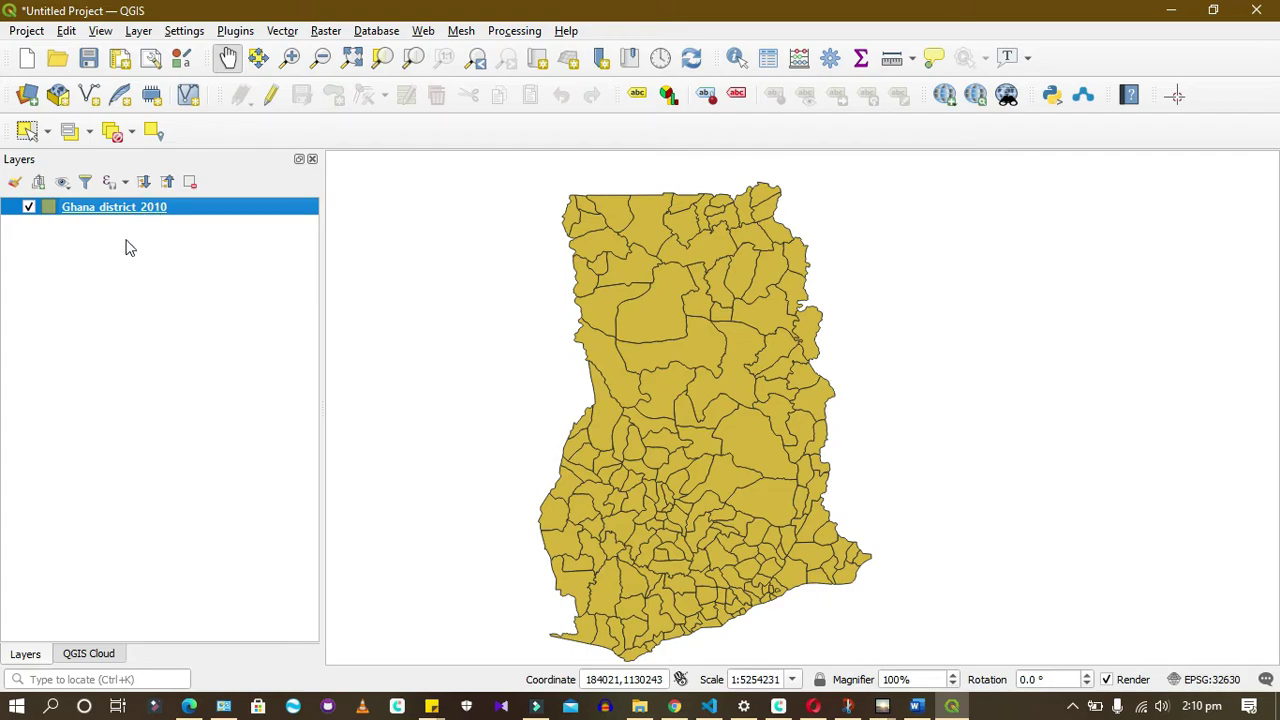
# Open Ghana_district_2010's Layer Properties on the Information page showing 171 MultiPolygon features in EPSG:32630
pyautogui.doubleClick(174, 226)
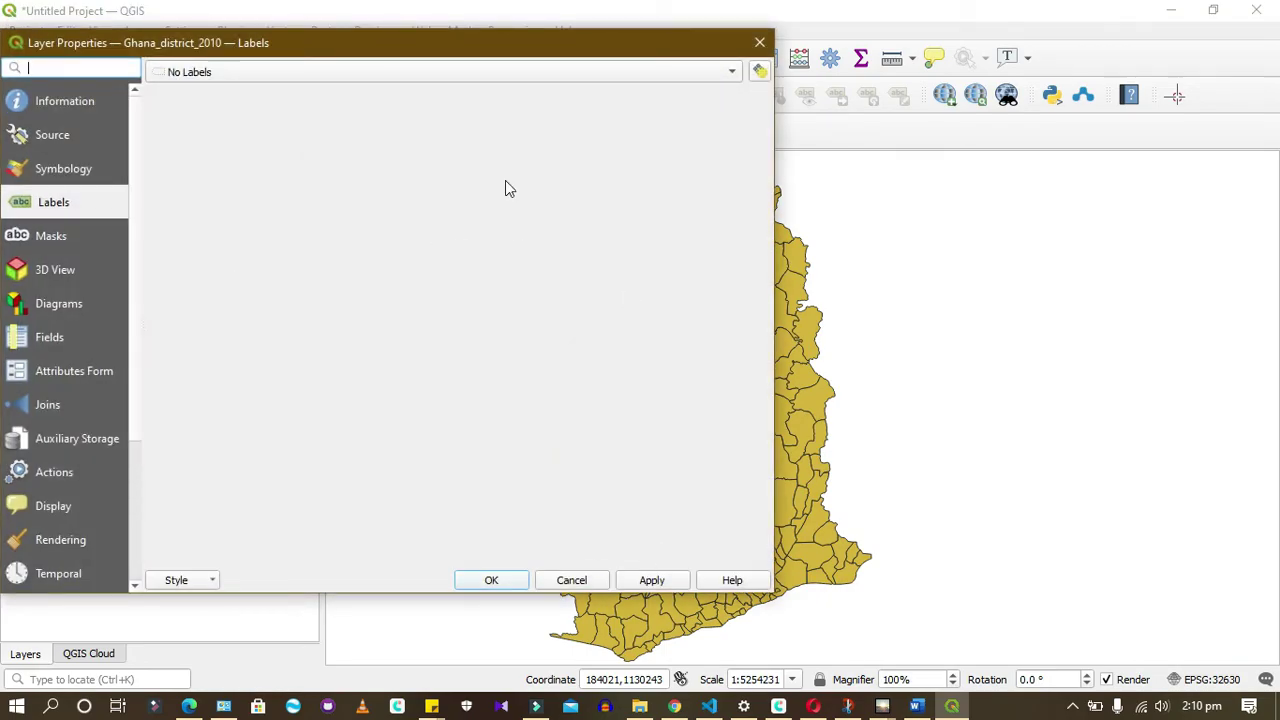
pyautogui.click(582, 580)
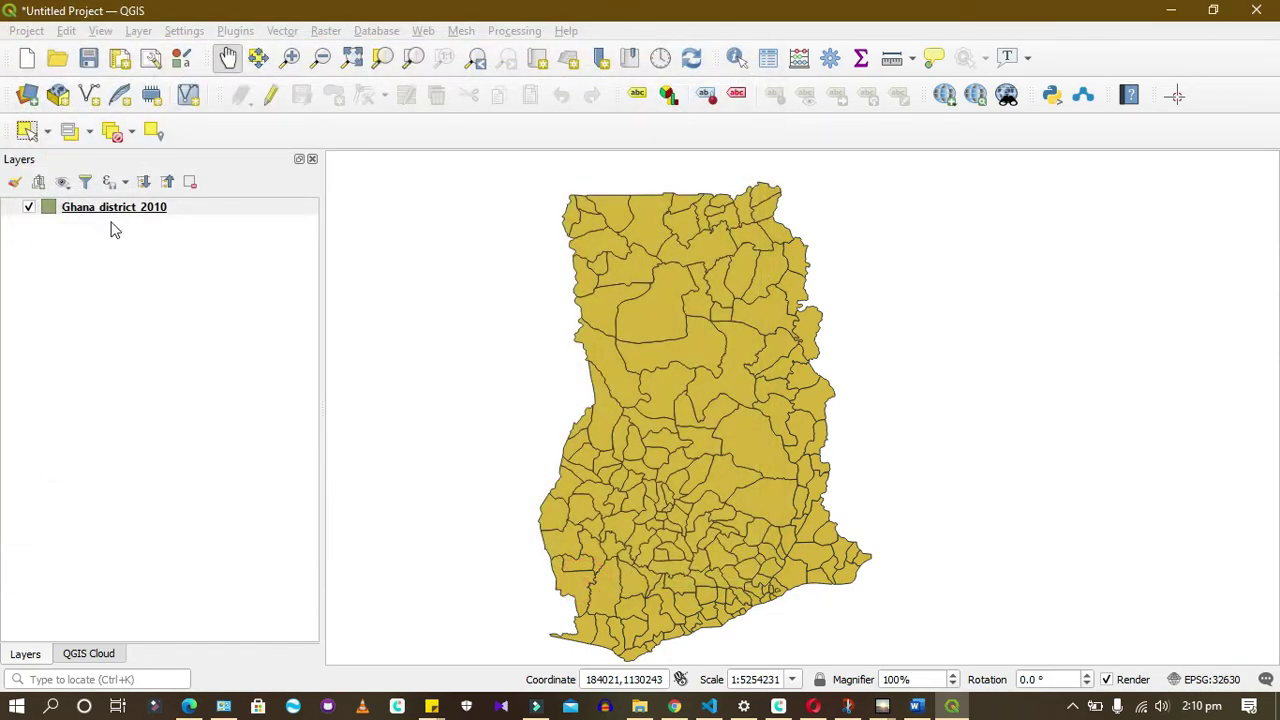
pyautogui.rightClick(110, 212)
pyautogui.click(186, 578)
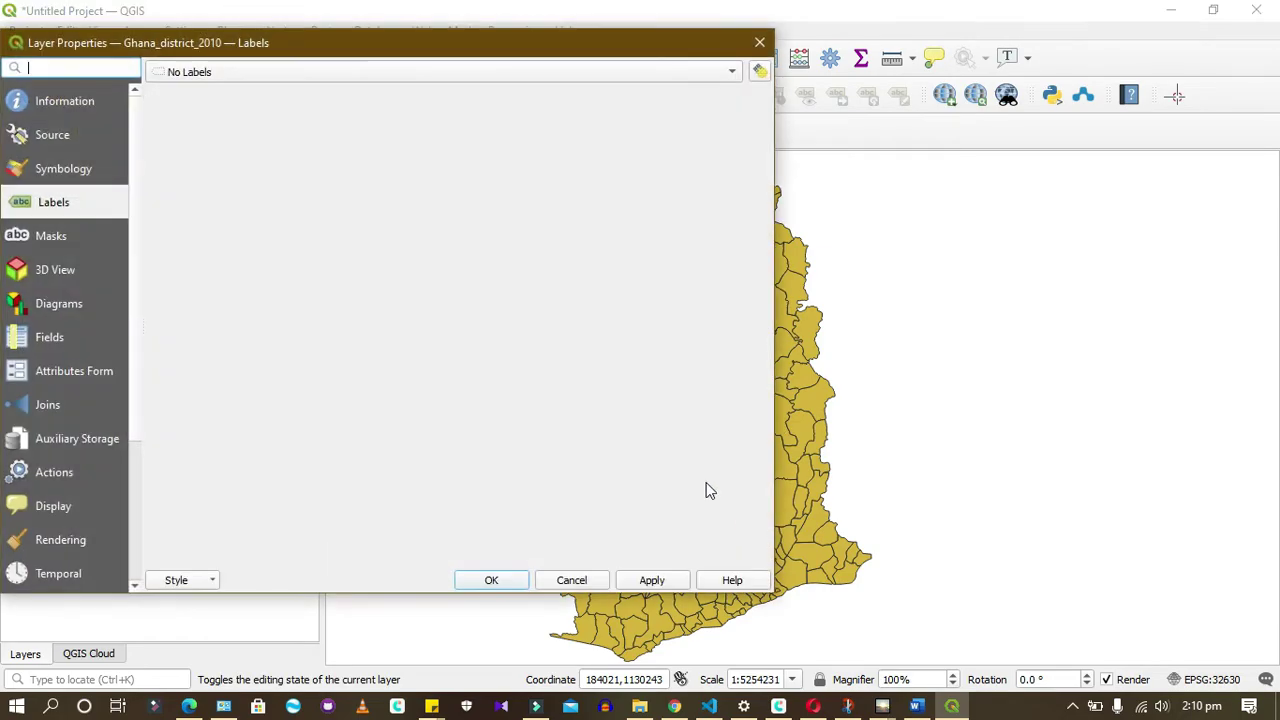
pyautogui.moveTo(294, 49); pyautogui.dragTo(754, 63)
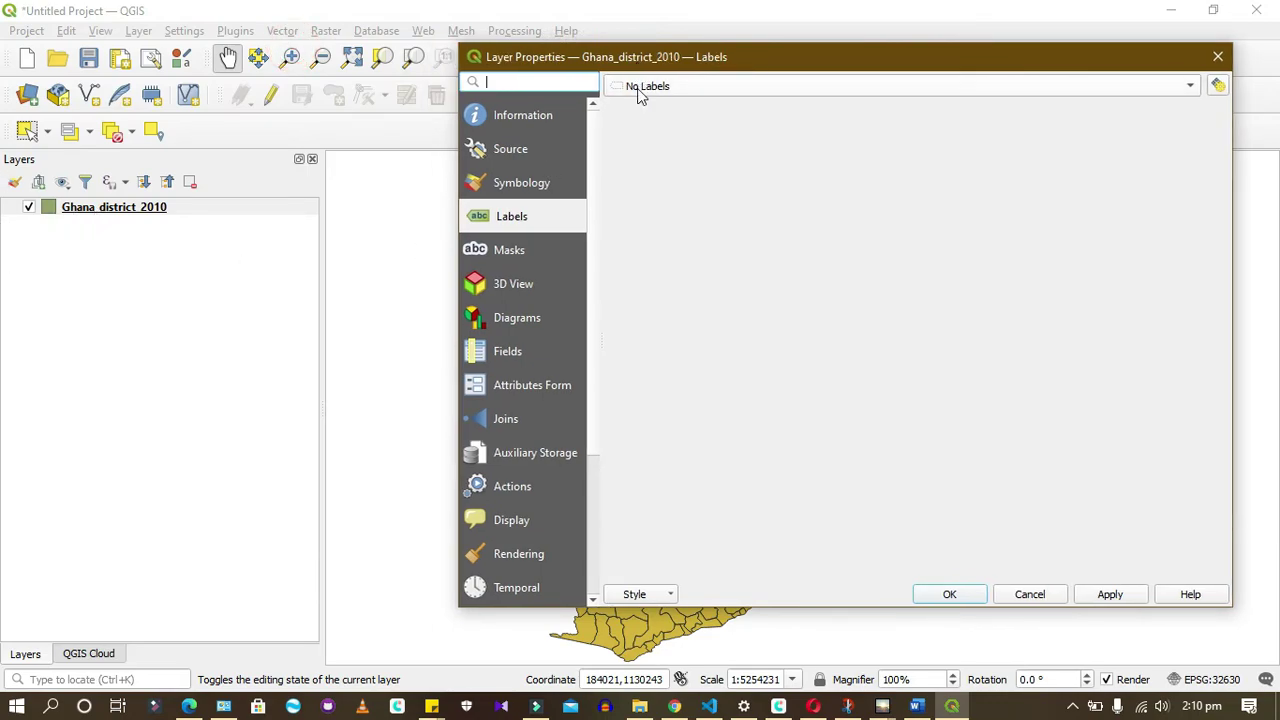
pyautogui.moveTo(645, 65); pyautogui.dragTo(550, 68)
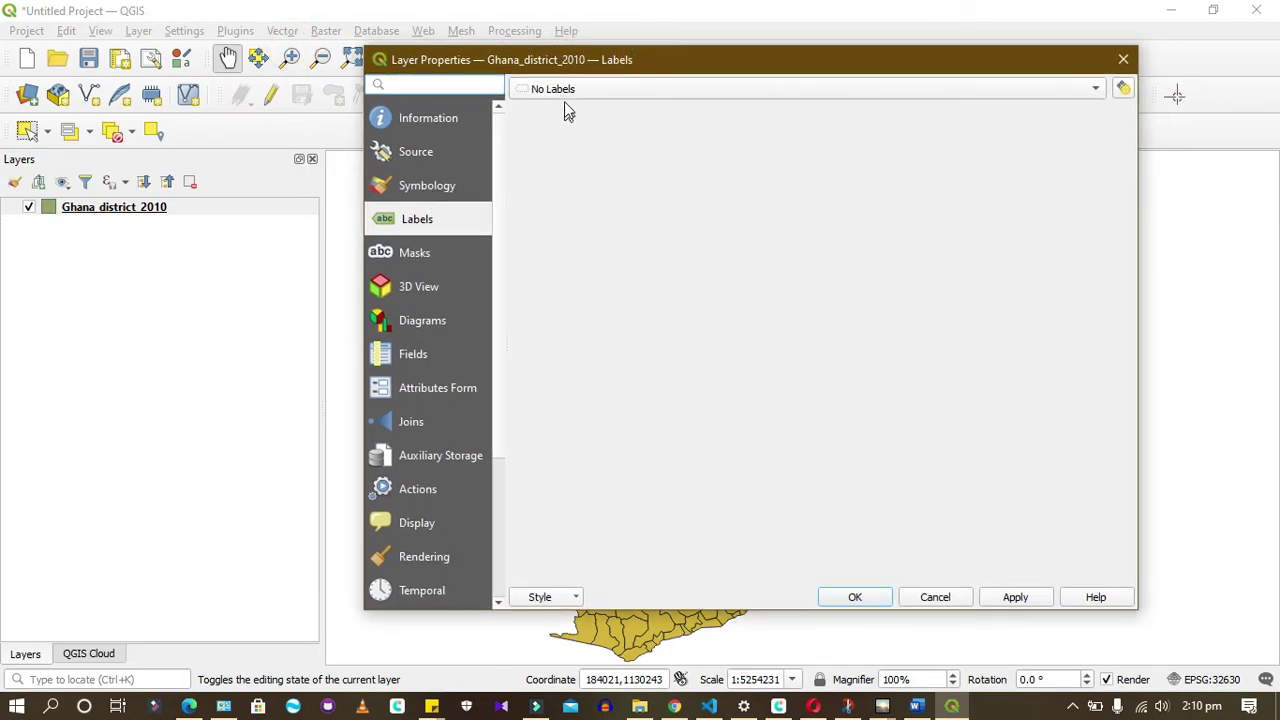
pyautogui.click(424, 118)
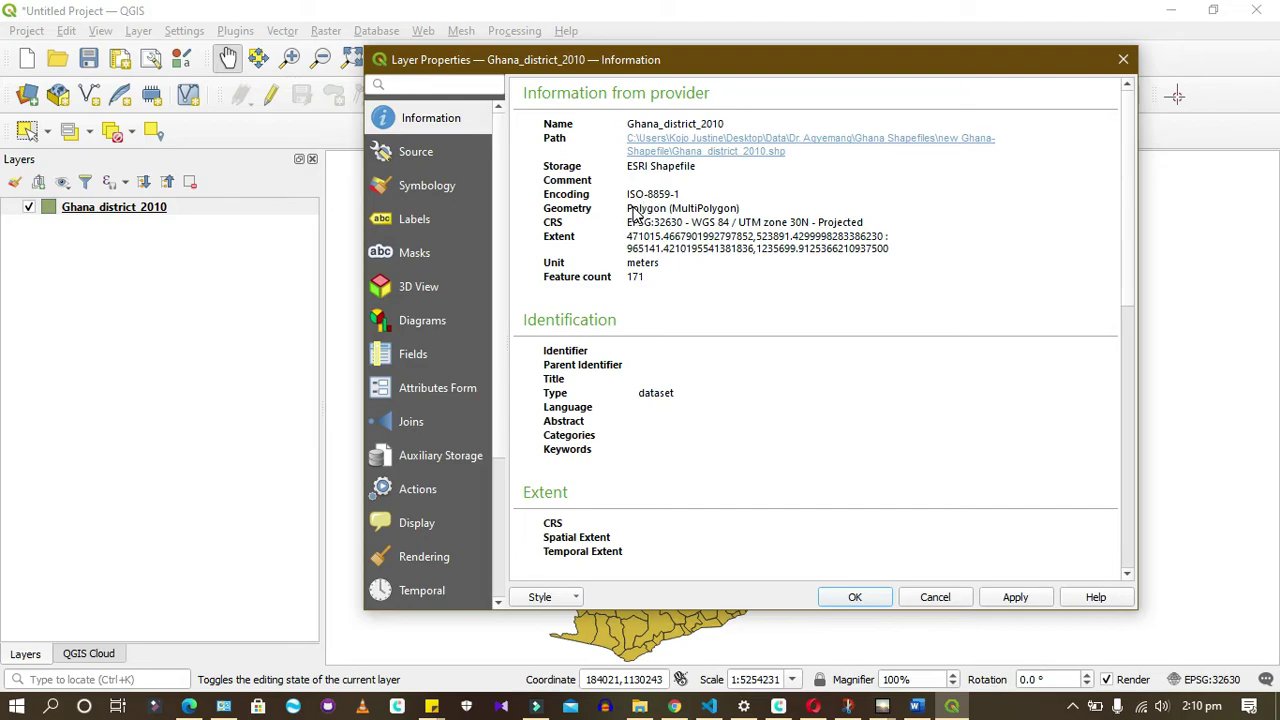
pyautogui.tripleClick(660, 266)
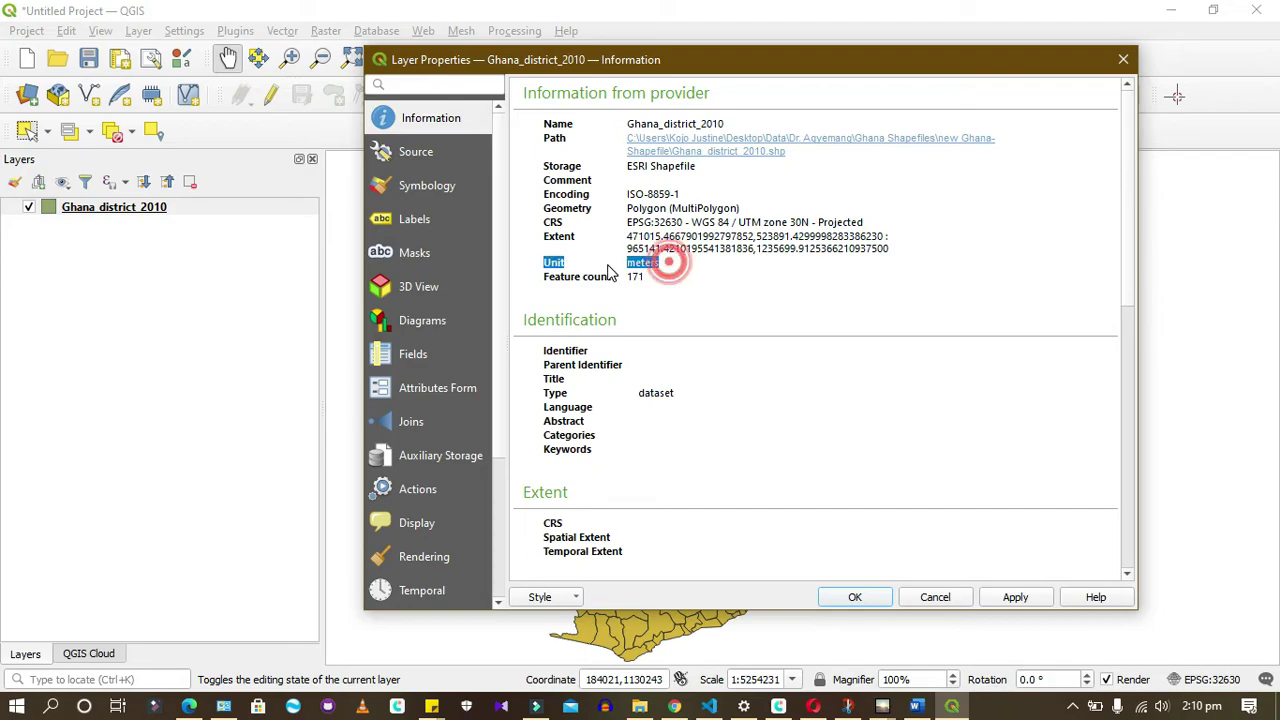
pyautogui.click(670, 270)
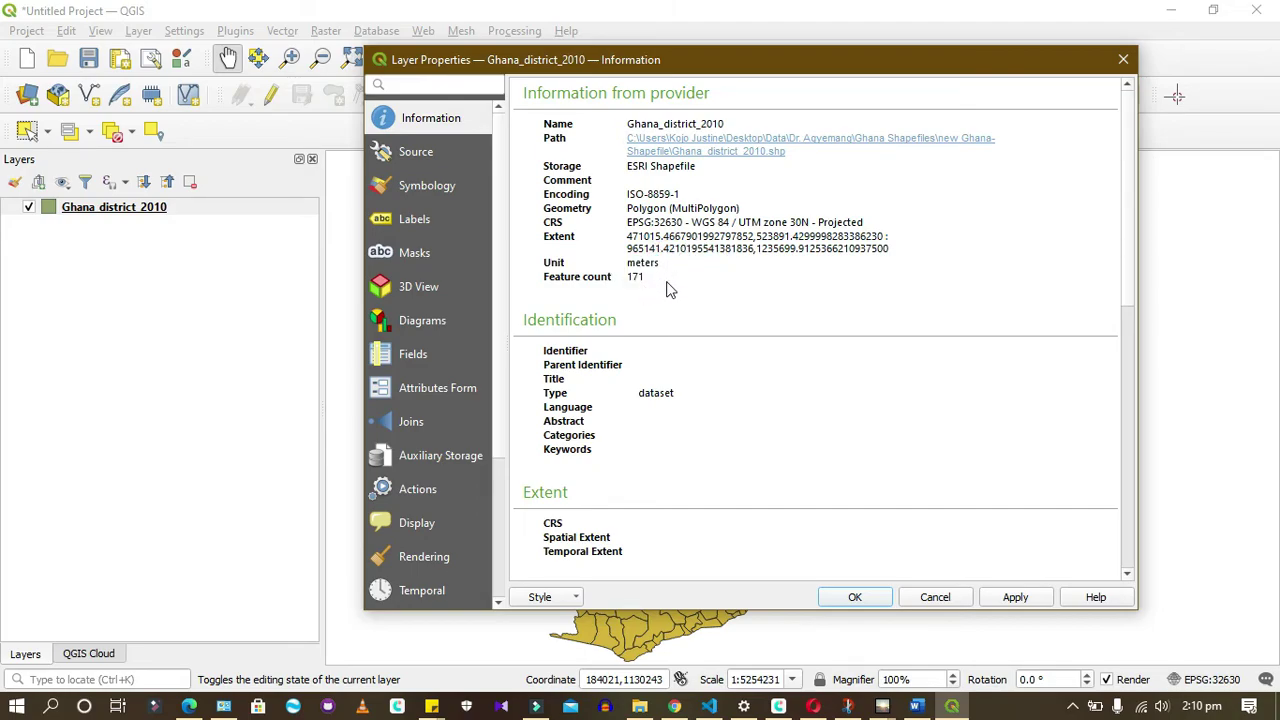
pyautogui.tripleClick(623, 278)
pyautogui.click(677, 289)
pyautogui.scroll(-5, 697, 410)
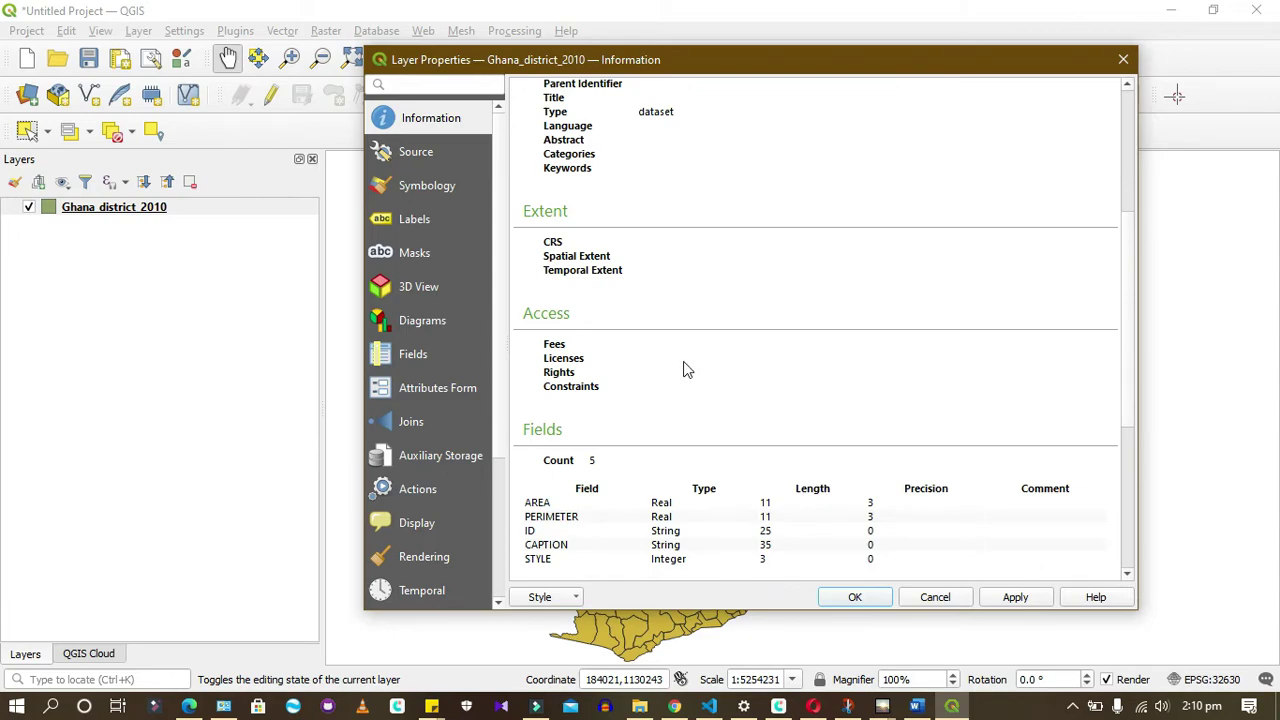
pyautogui.scroll(-1, 686, 377)
pyautogui.scroll(-1, 630, 436)
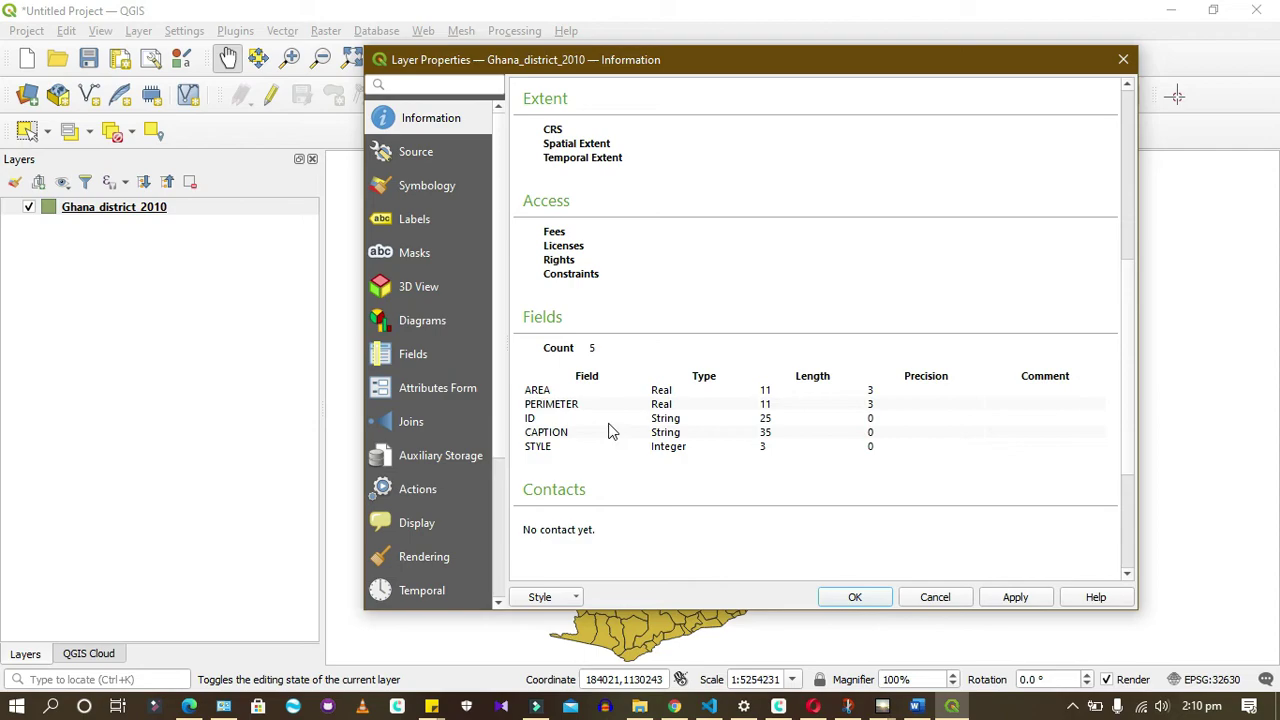
pyautogui.scroll(-4, 620, 340)
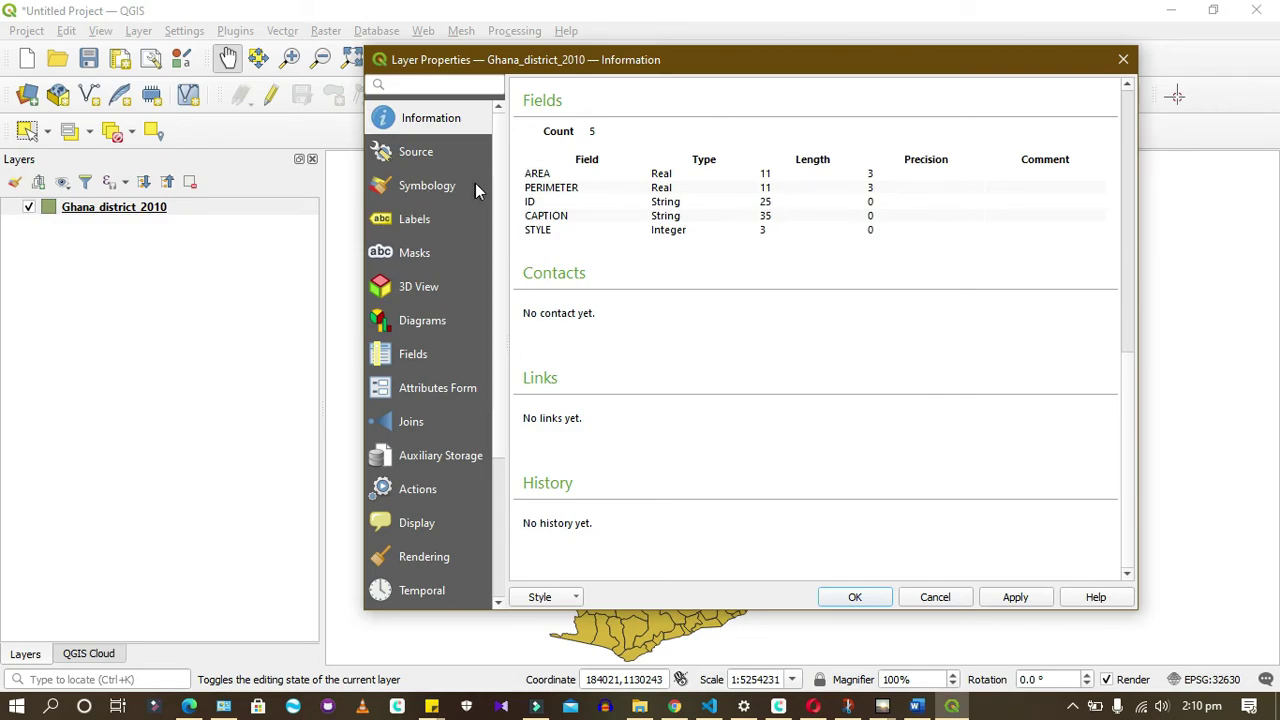
# Look through the Source, Symbology, Labels and Masks pages, ending on Labels (No Labels)
pyautogui.click(425, 158)
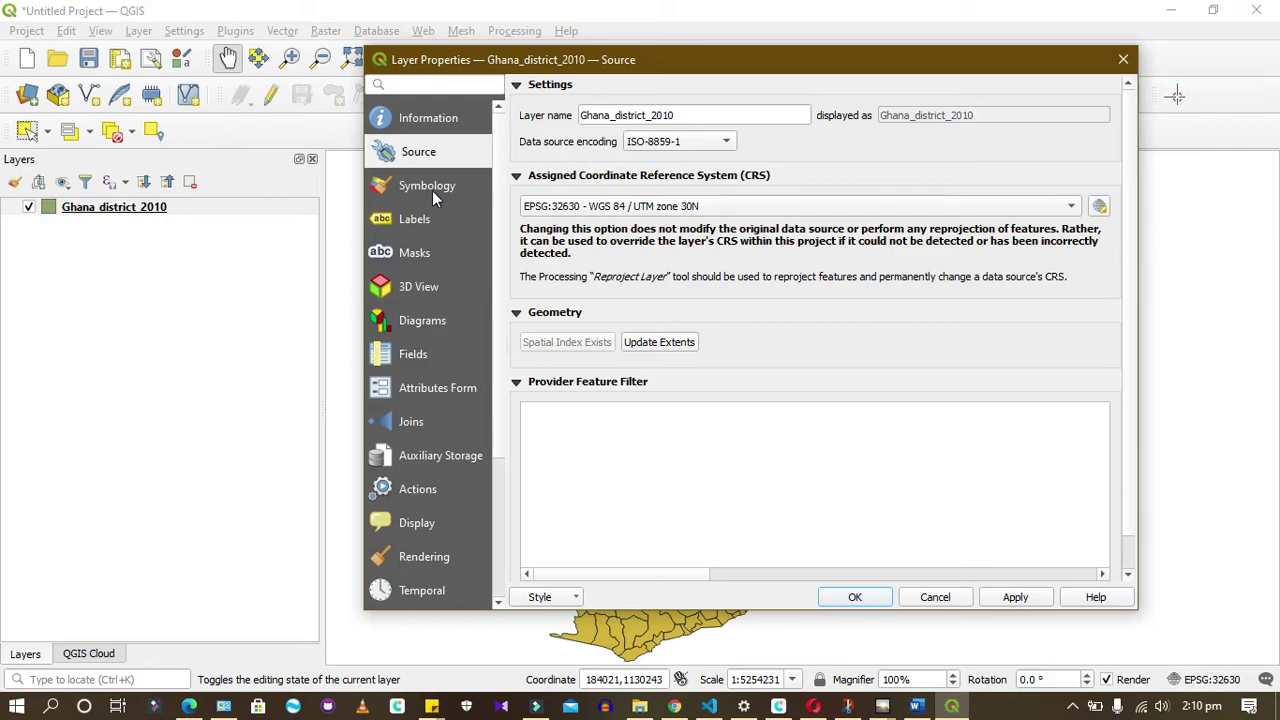
pyautogui.click(430, 188)
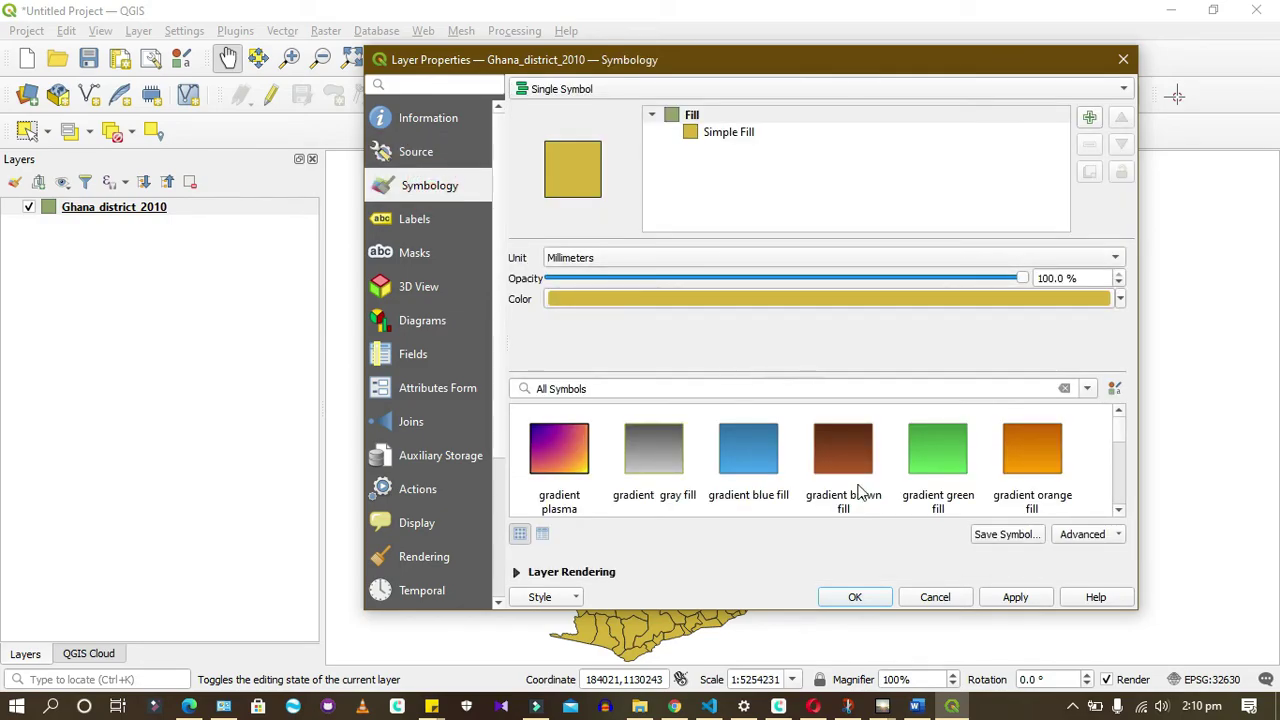
pyautogui.click(430, 219)
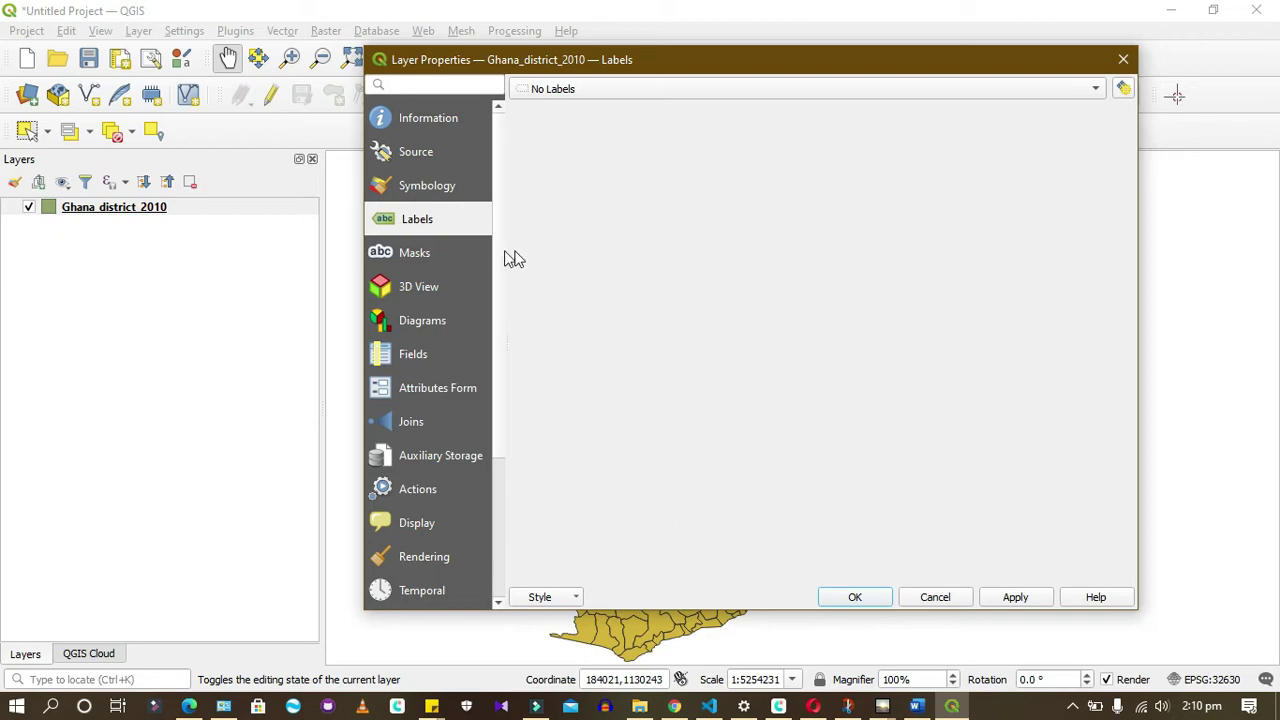
pyautogui.click(445, 256)
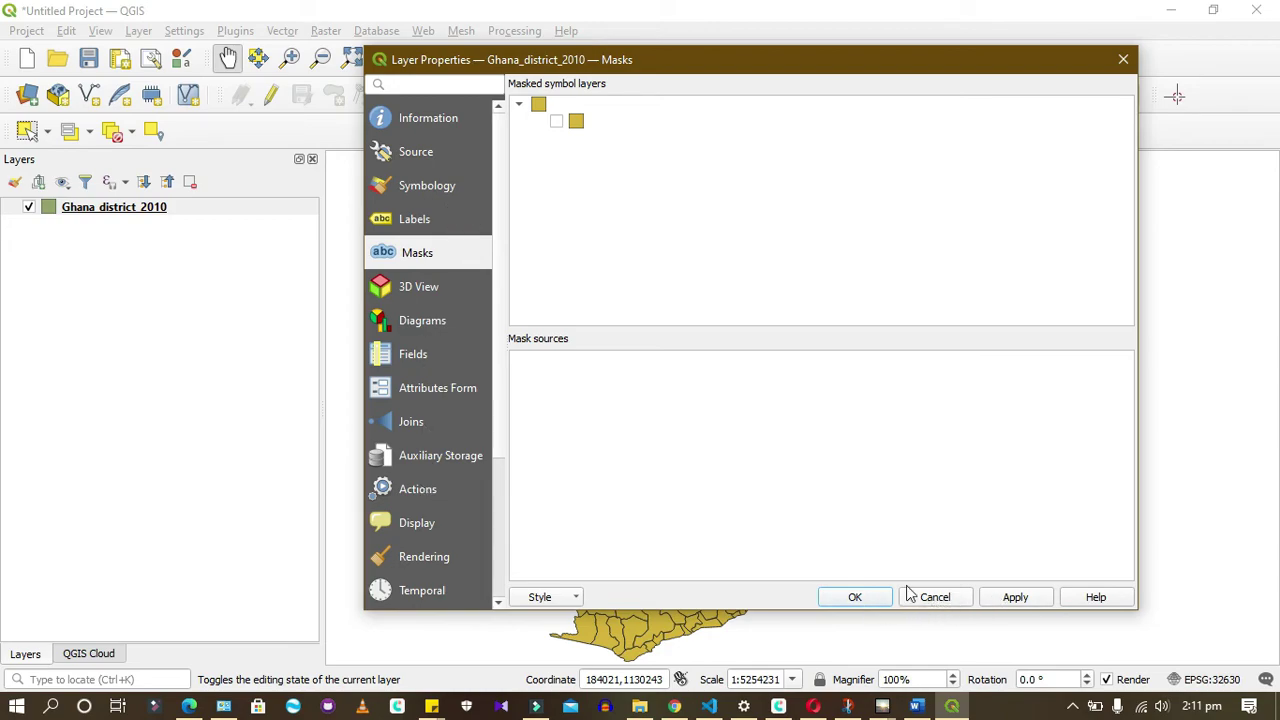
pyautogui.click(409, 219)
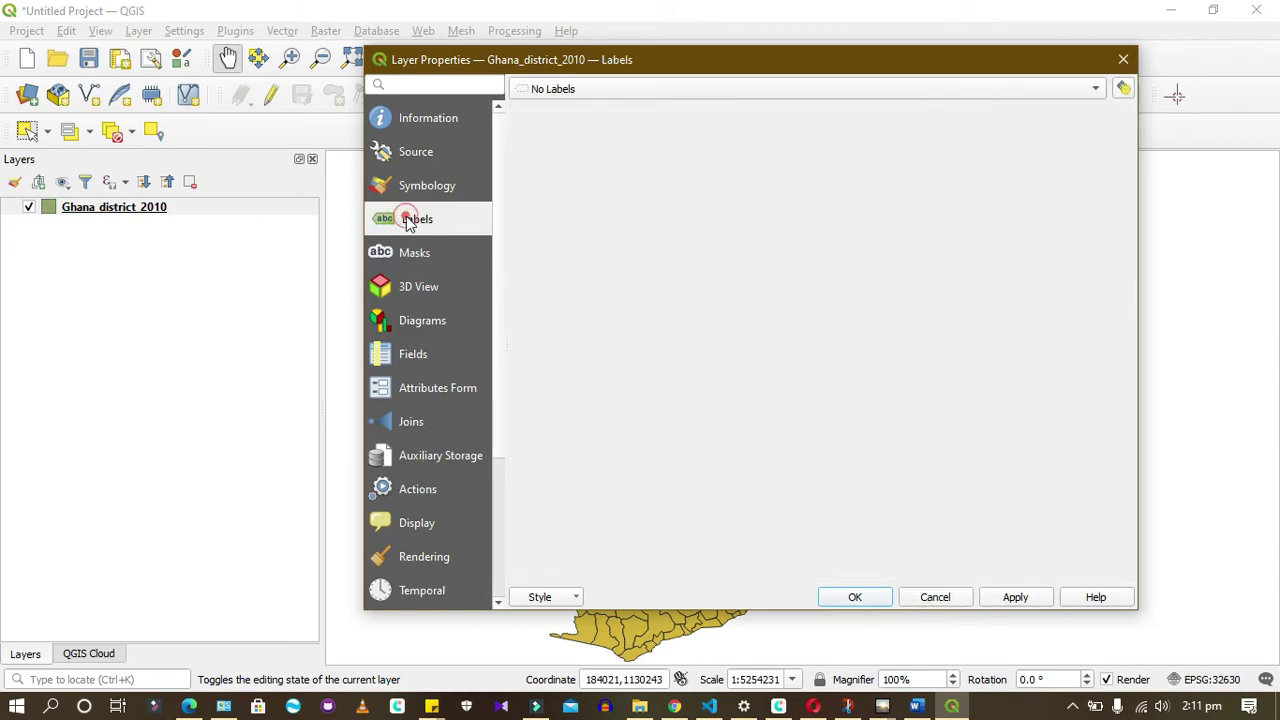
# Switch labelling to Single Labels using the CAPTION field and apply it
pyautogui.click(563, 99)
pyautogui.press('Escape')
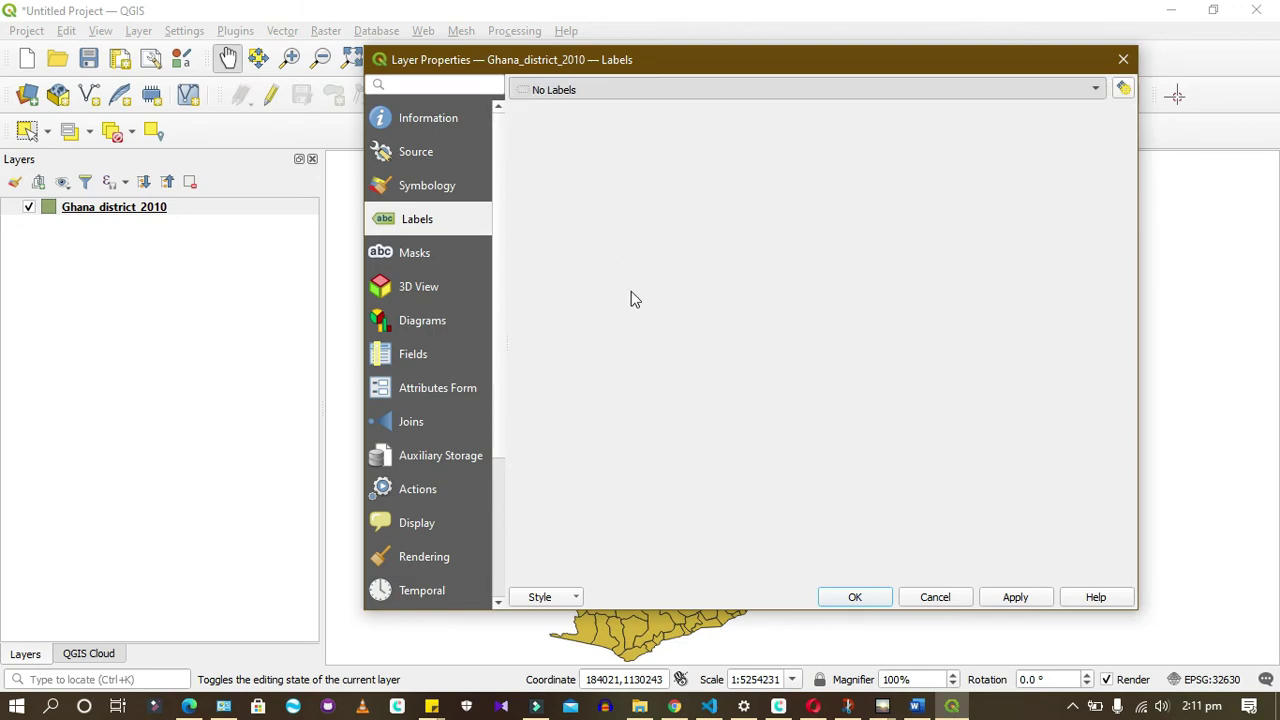
pyautogui.press('Down')
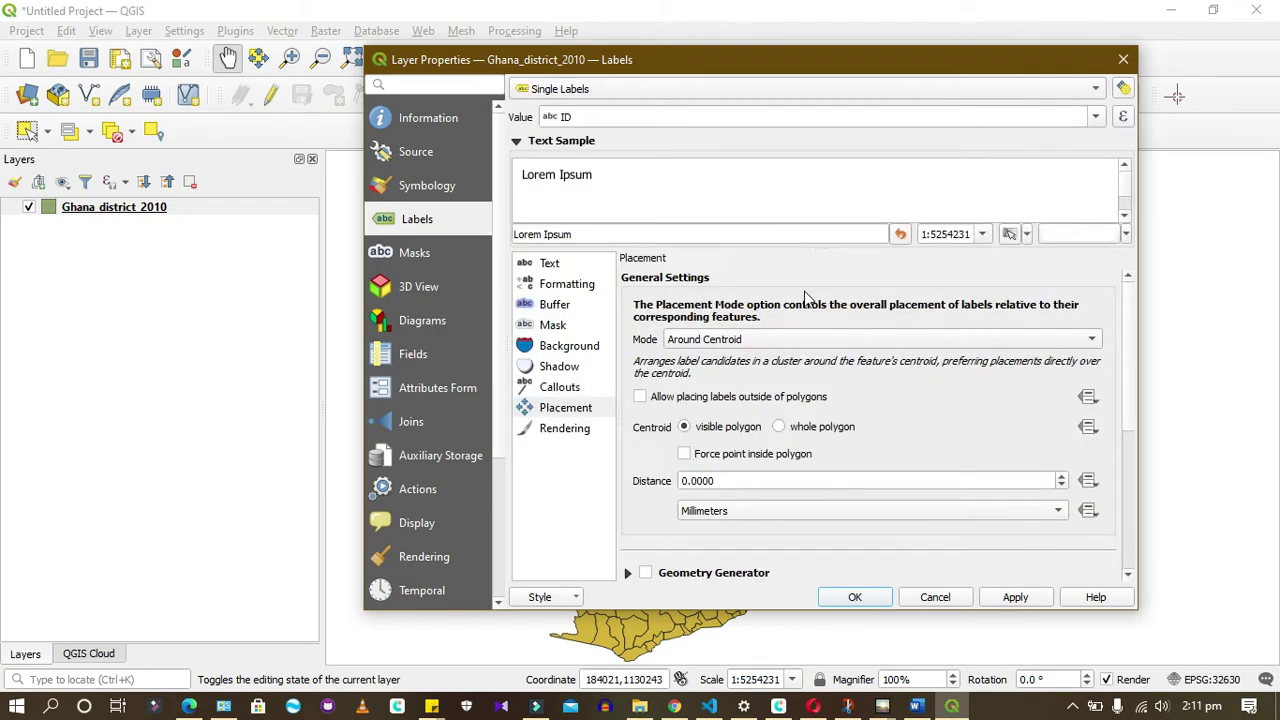
pyautogui.click(1096, 118)
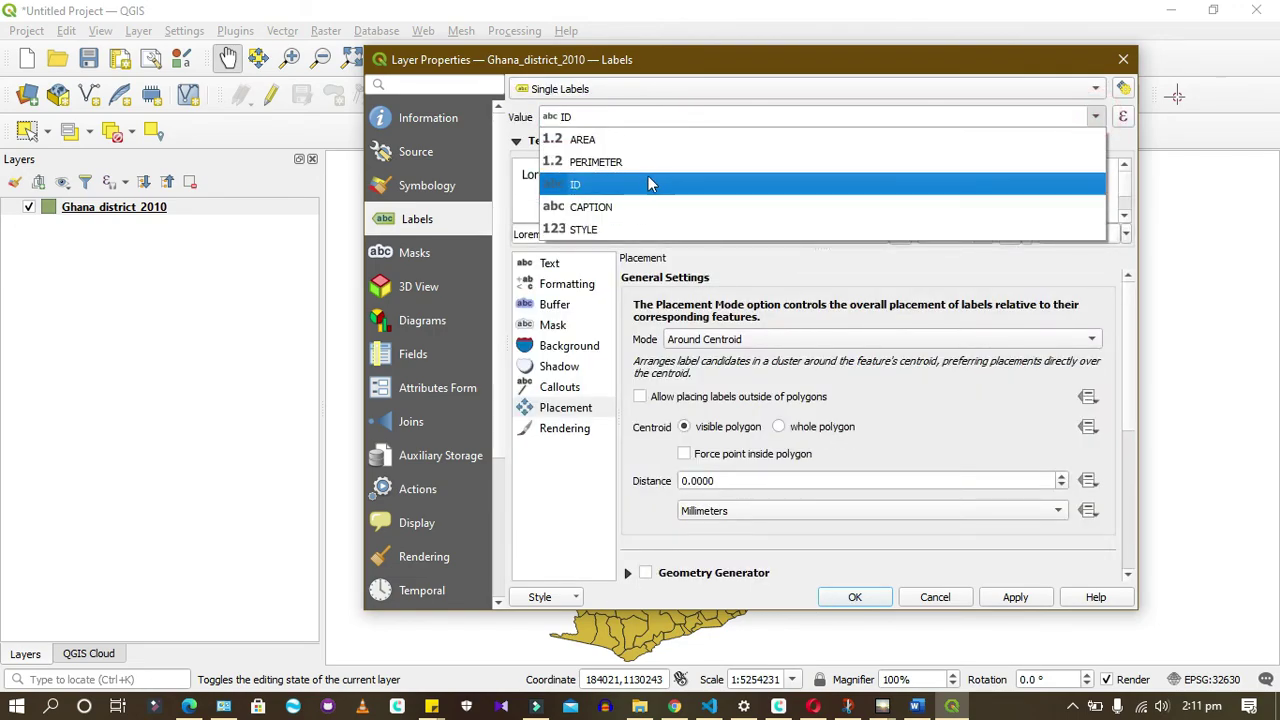
pyautogui.click(610, 207)
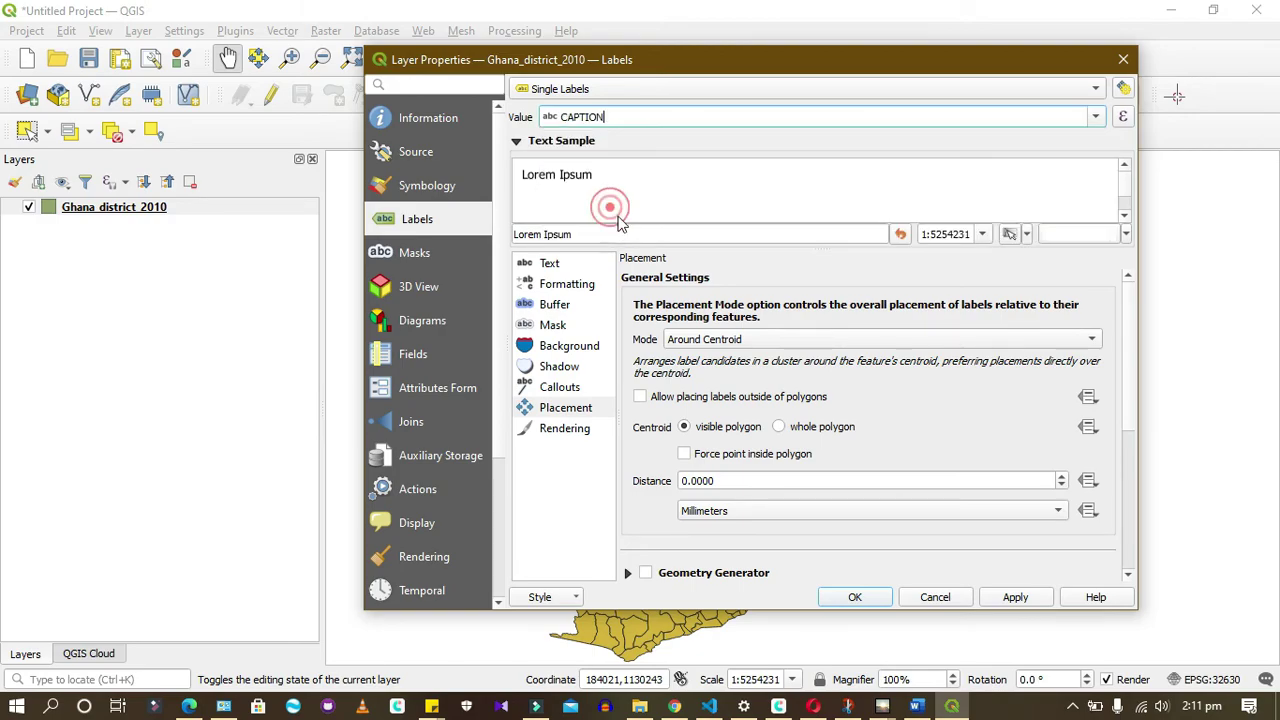
pyautogui.click(1010, 600)
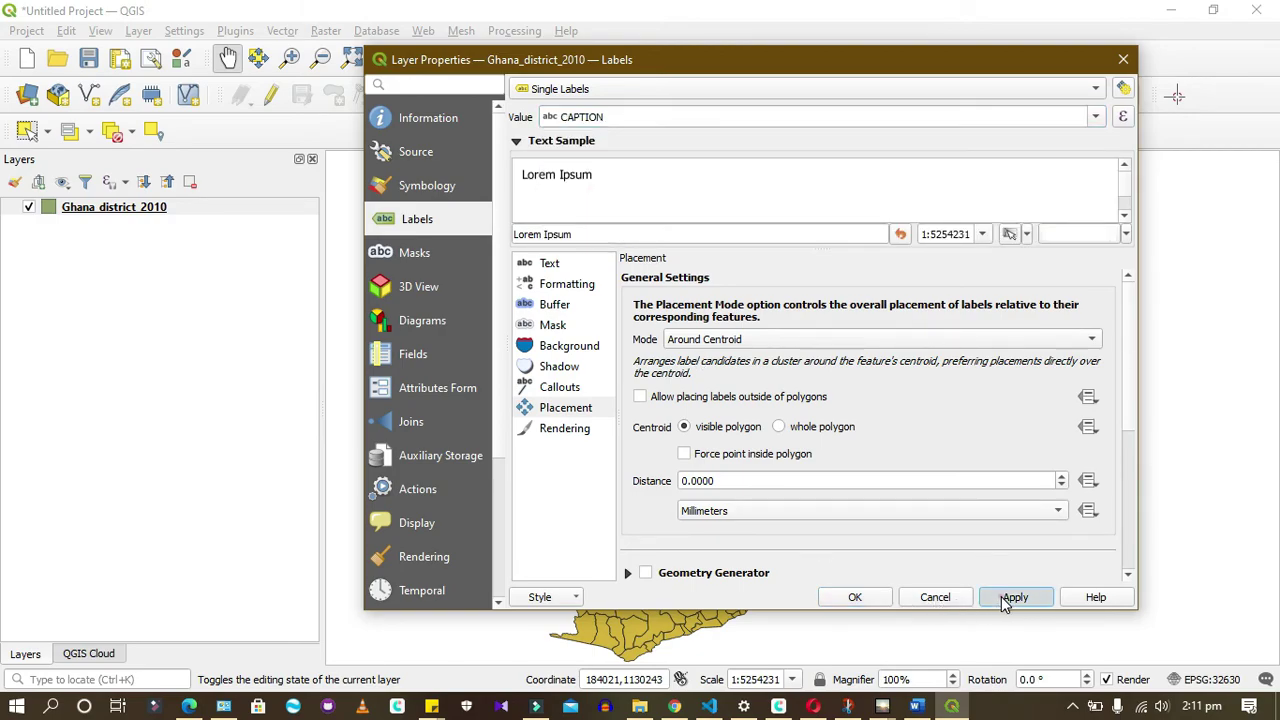
# Close Layer Properties with OK and pan slightly to view the district name labels
pyautogui.moveTo(767, 62)
pyautogui.mouseDown()
pyautogui.moveTo(597, 296)
pyautogui.moveTo(765, 184)
pyautogui.moveTo(765, 42)
pyautogui.mouseUp()
pyautogui.click(848, 586)
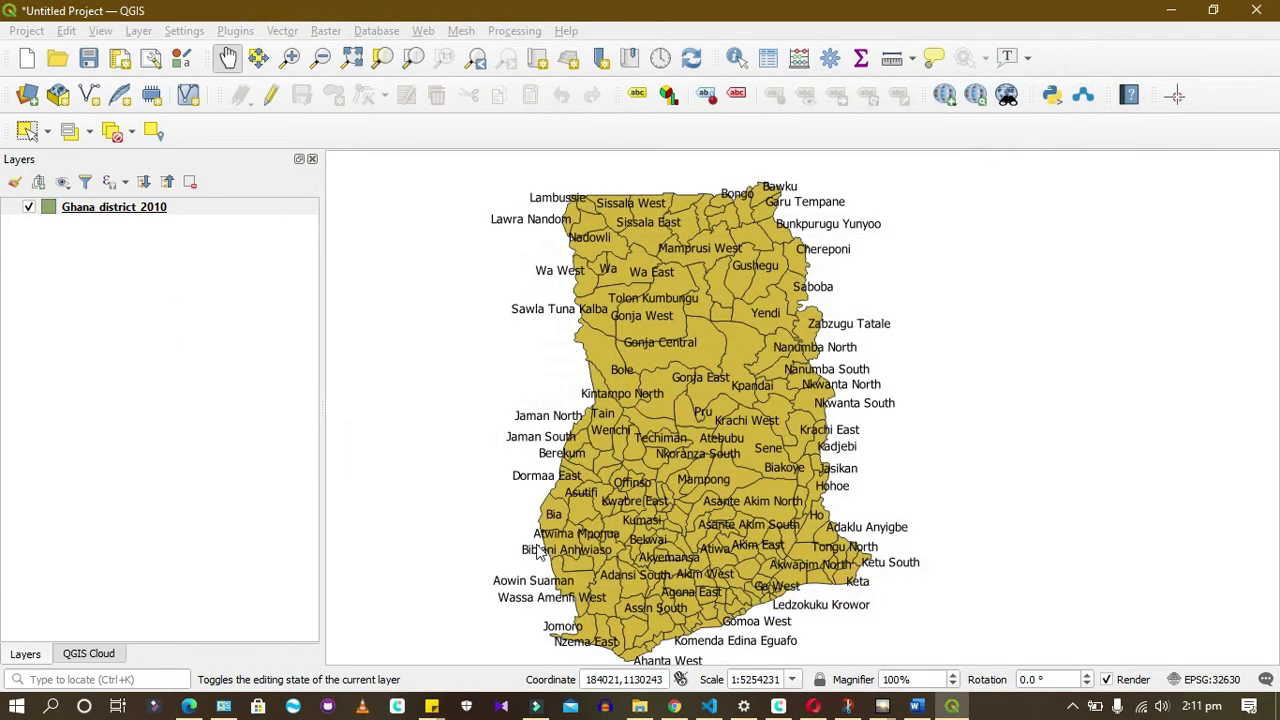
pyautogui.moveTo(707, 336); pyautogui.dragTo(668, 325)
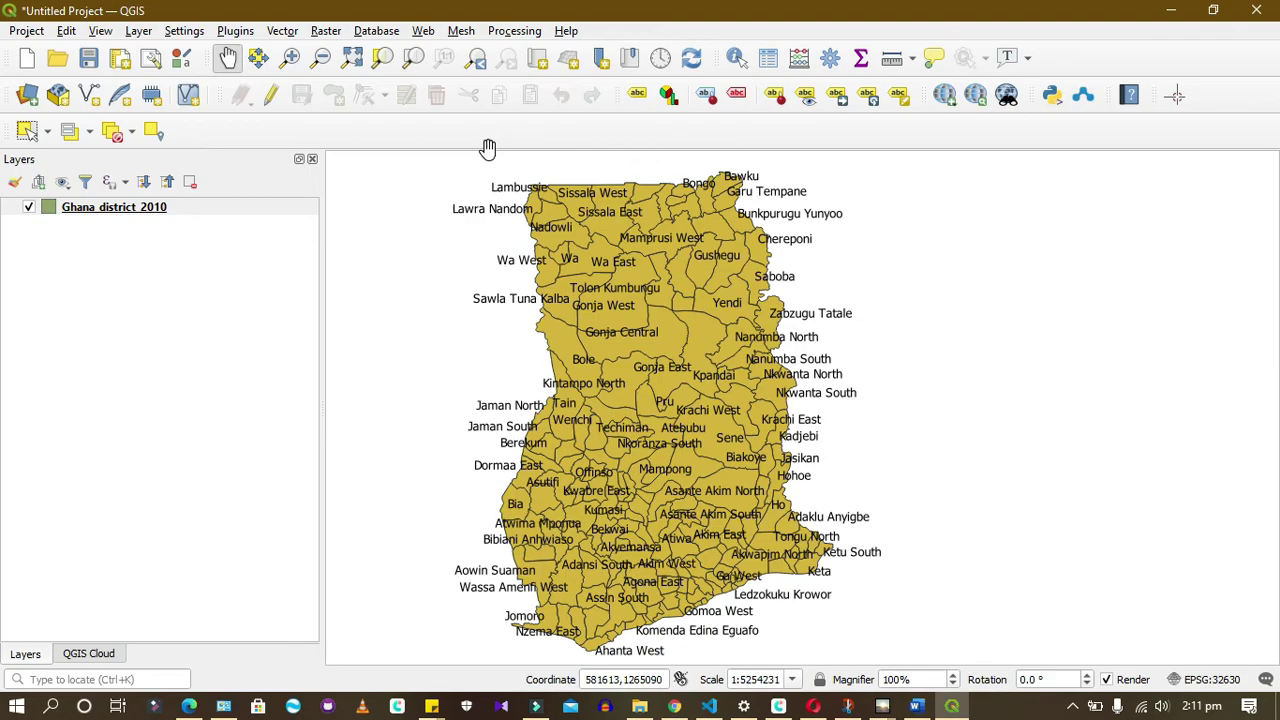
# Browse the Vector menu, then bring up the Raster menu's Analysis tools
pyautogui.click(274, 32)
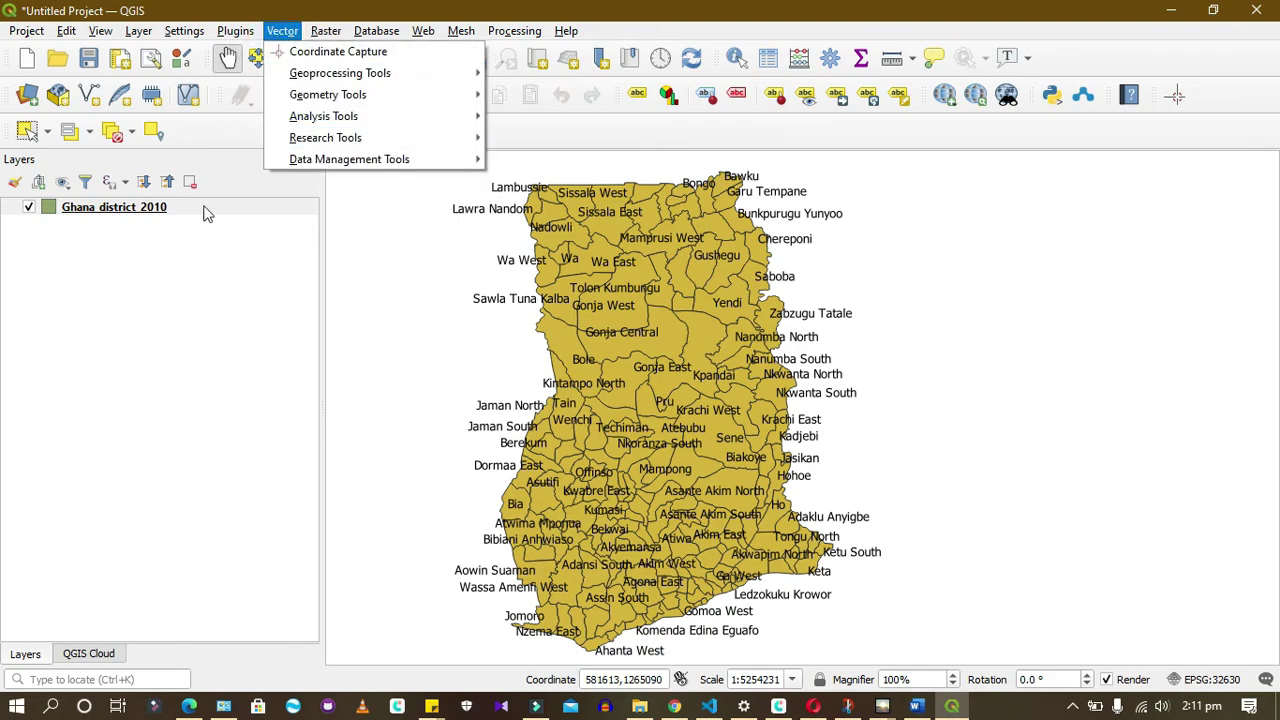
pyautogui.click(168, 276)
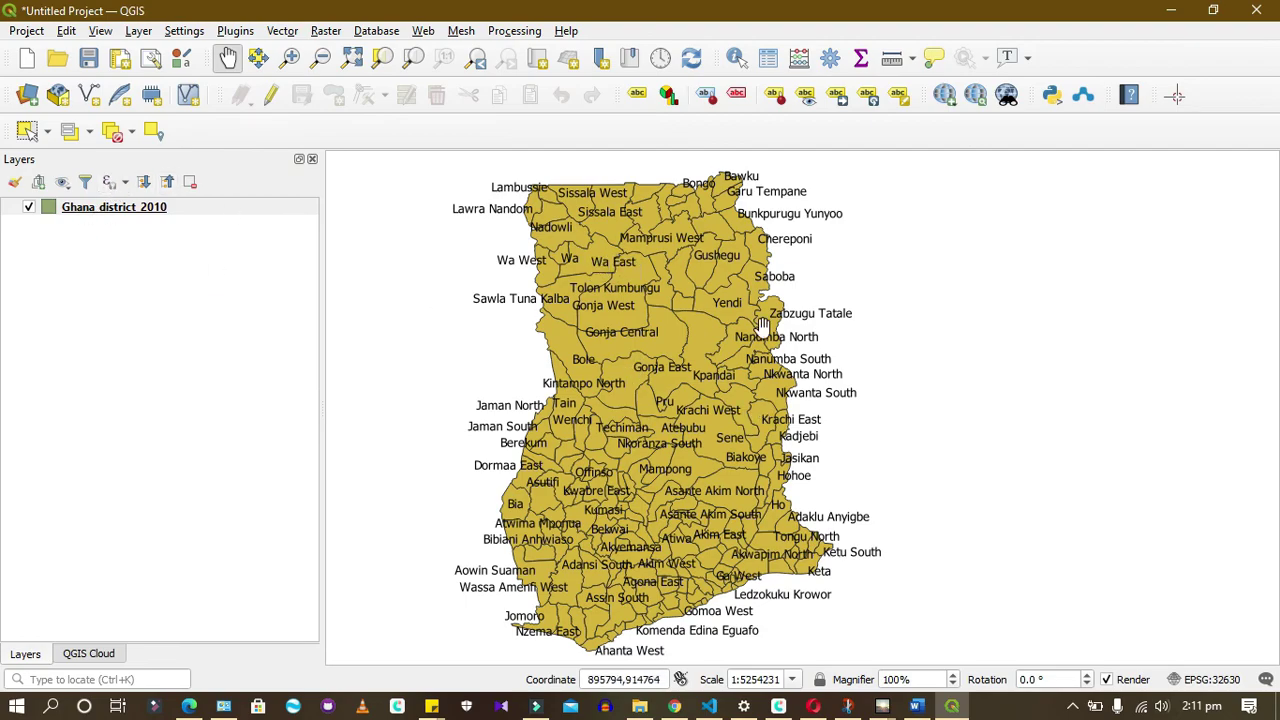
pyautogui.click(284, 32)
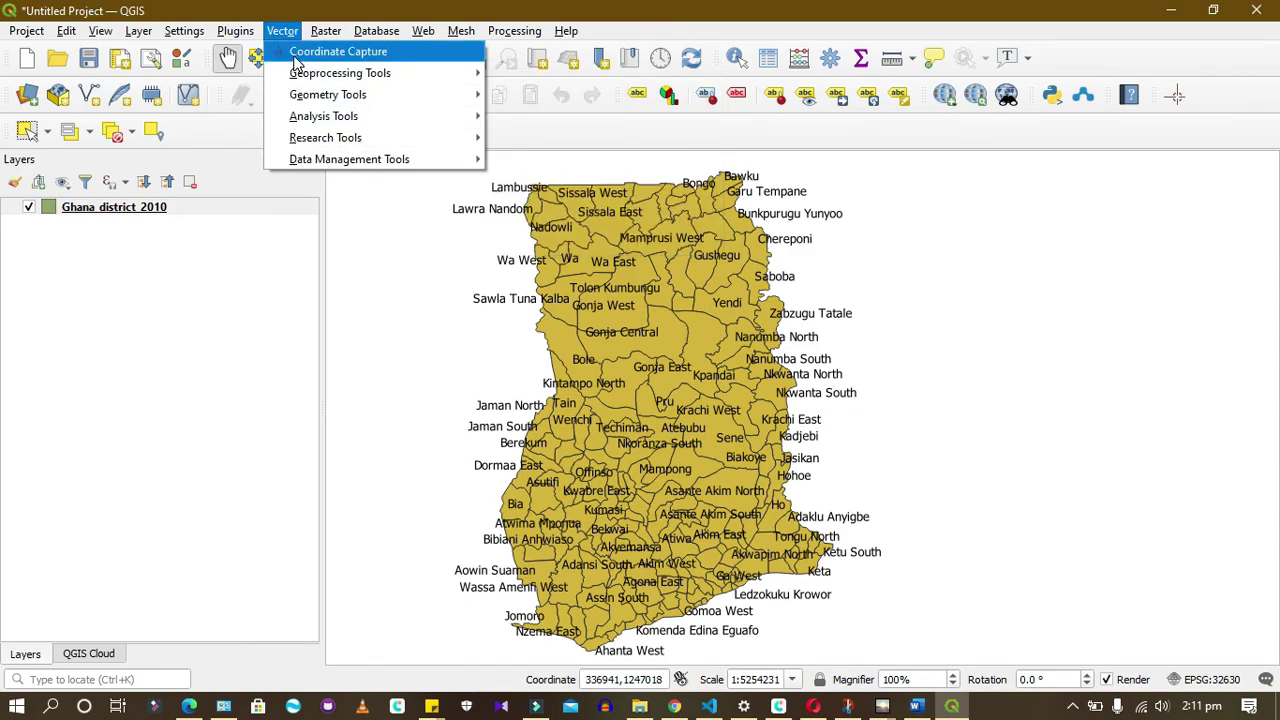
pyautogui.moveTo(297, 72)
pyautogui.moveTo(326, 34)
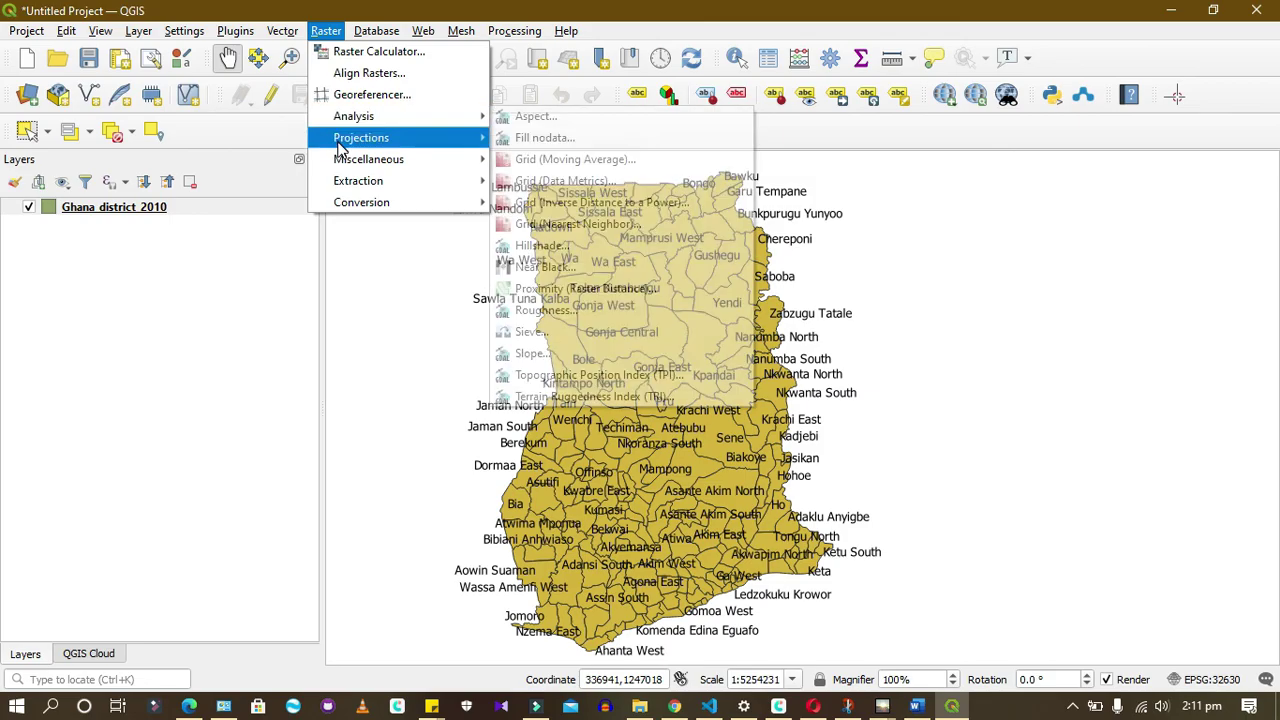
pyautogui.moveTo(333, 124)
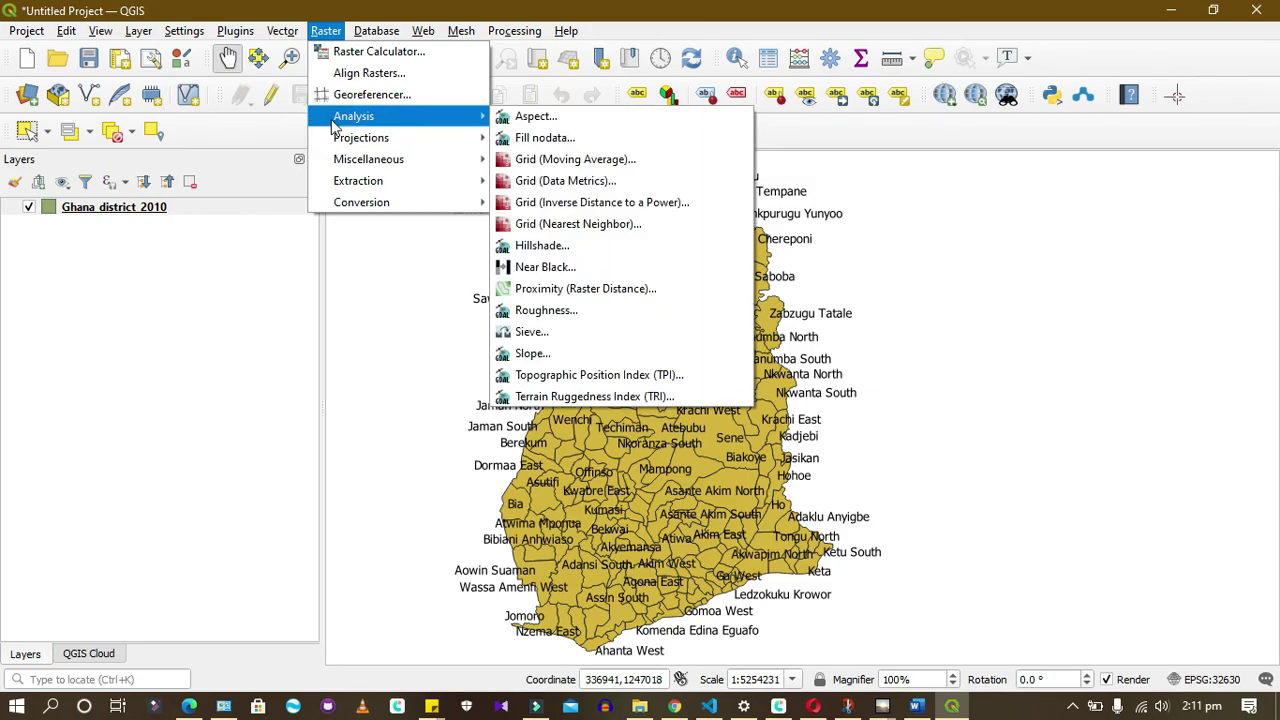